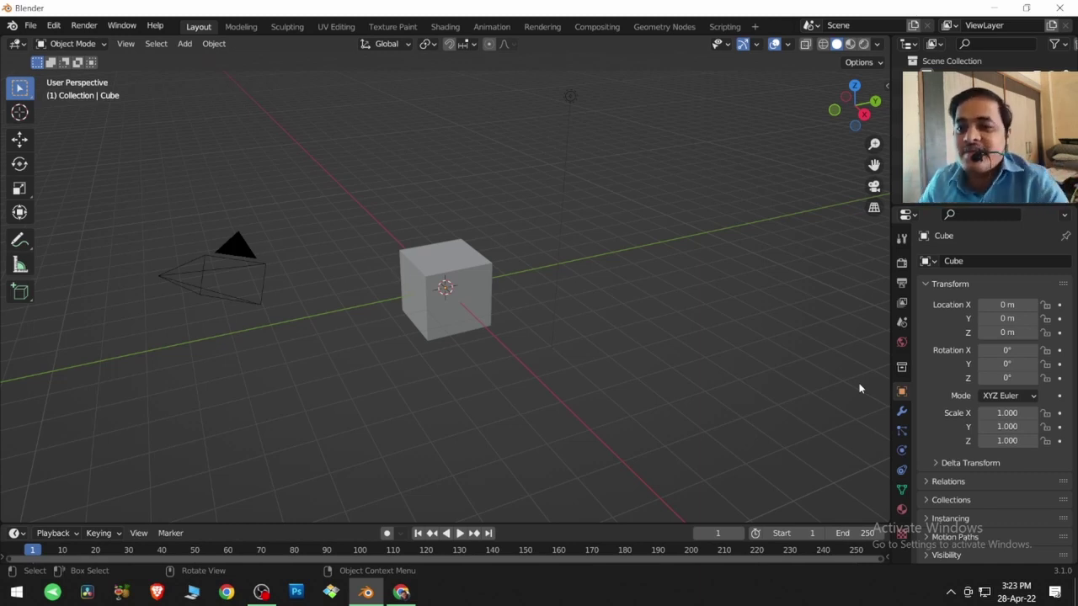
- Open the UV Editing workspace, deselect the cube's geometry in Edit Mode and enable UV Sync Selection
left_click(331, 29)
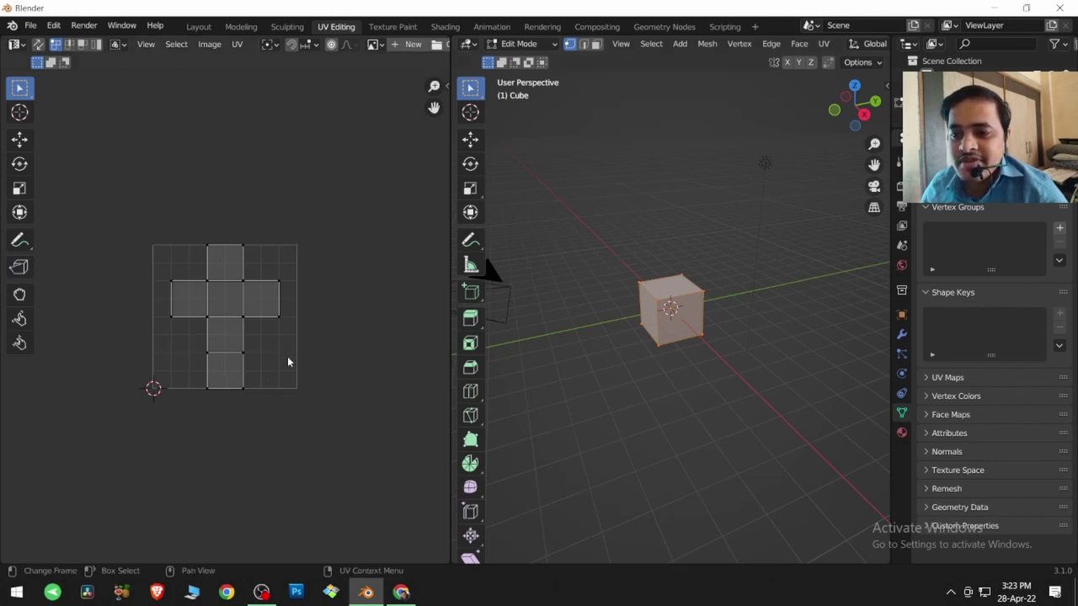
left_click(520, 43)
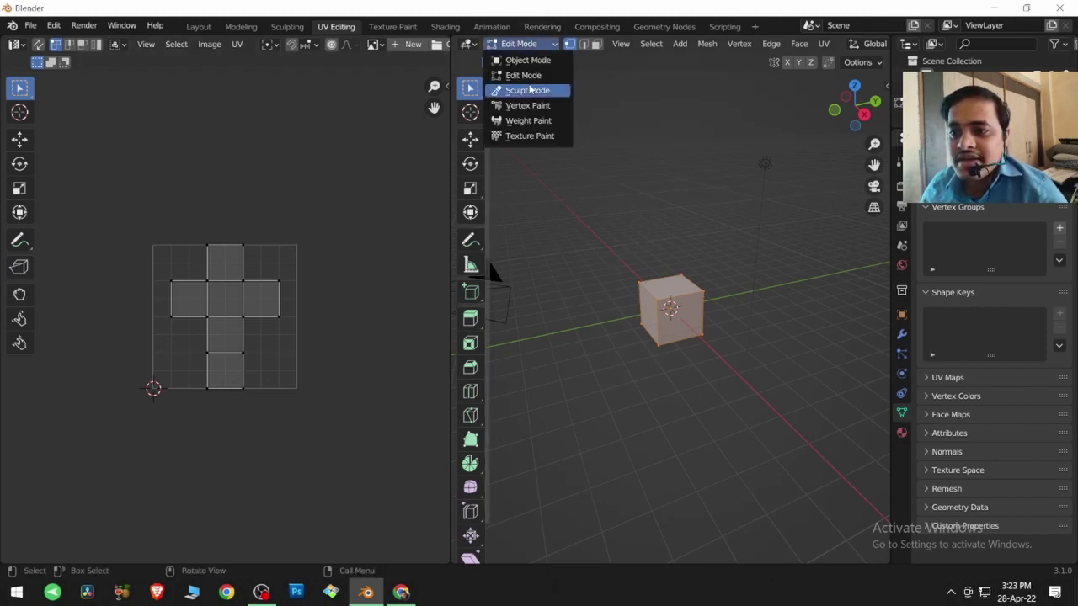
left_click(528, 76)
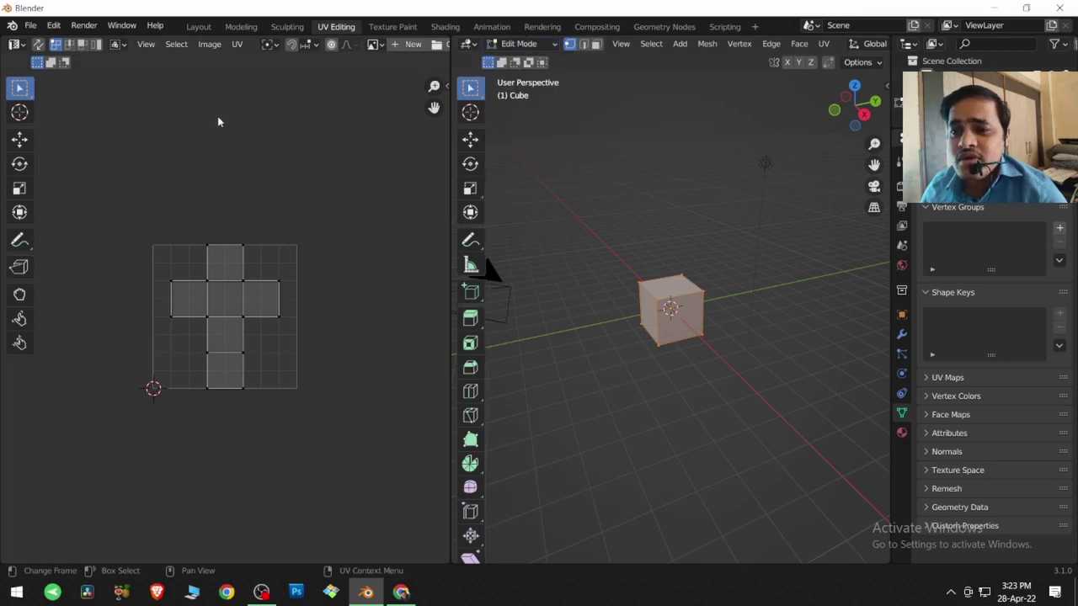
left_click(609, 415)
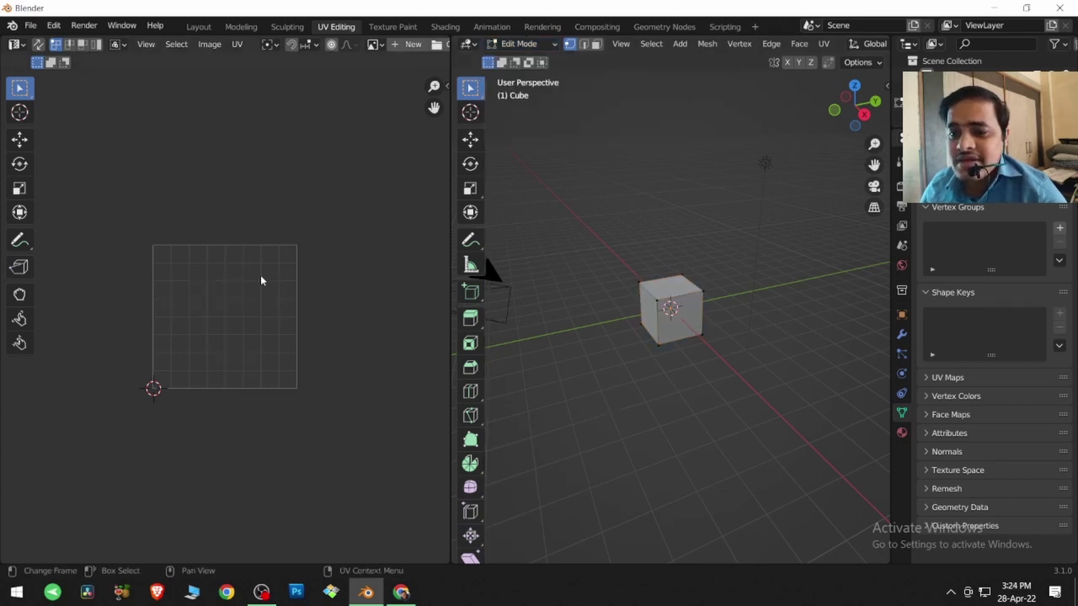
left_click(39, 46)
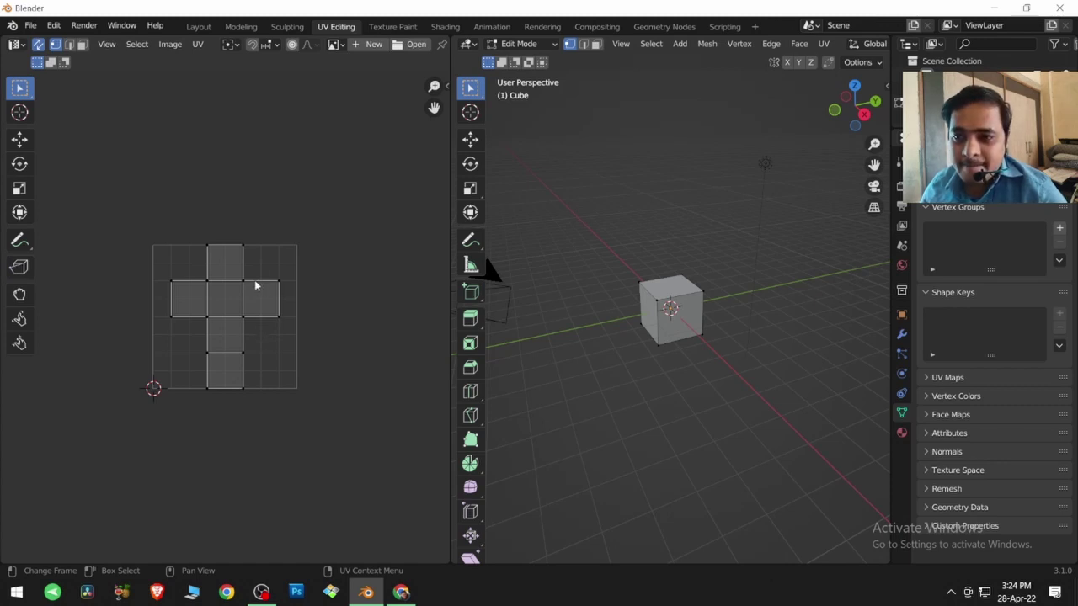
- Try to unwrap the cube's UVs with the standard Unwrap method
left_click(201, 45)
mouse_move(234, 193)
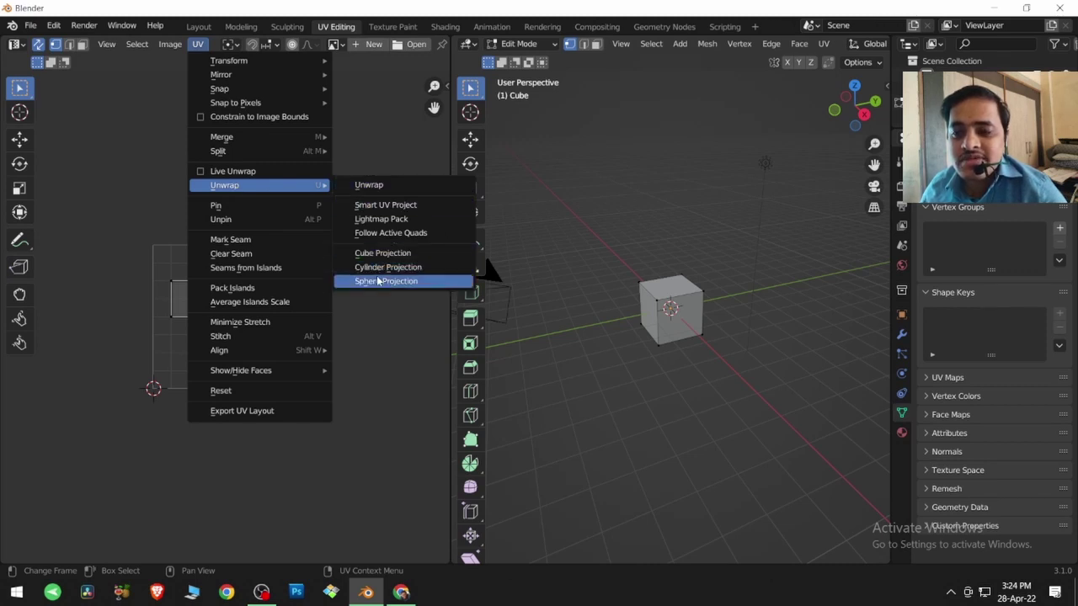
left_click(379, 190)
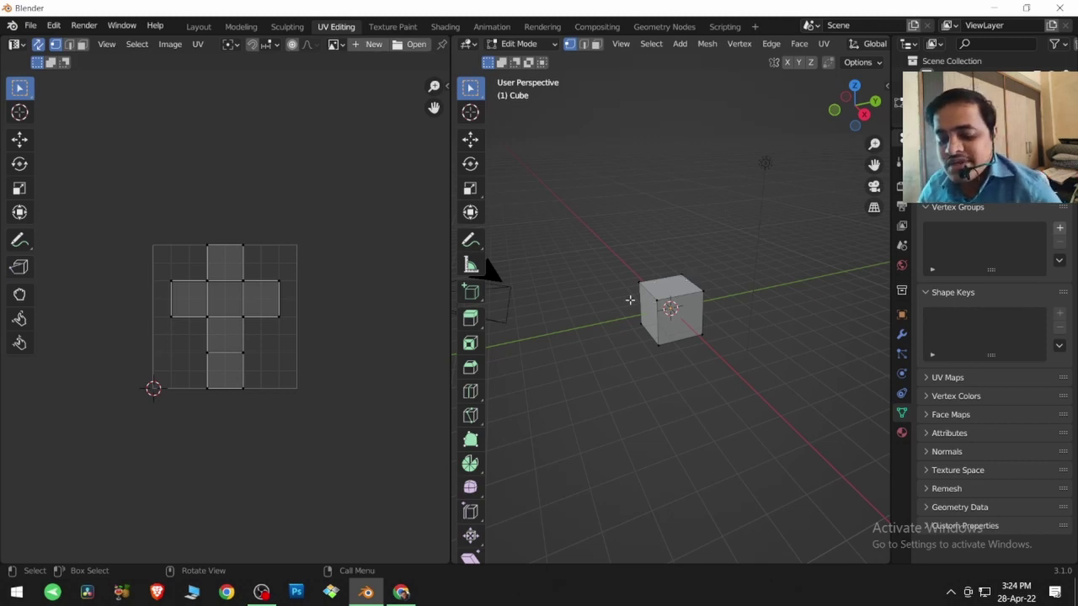
- Return to Object Mode and delete the default cube
key("Tab")
left_click(679, 314)
key("Delete")
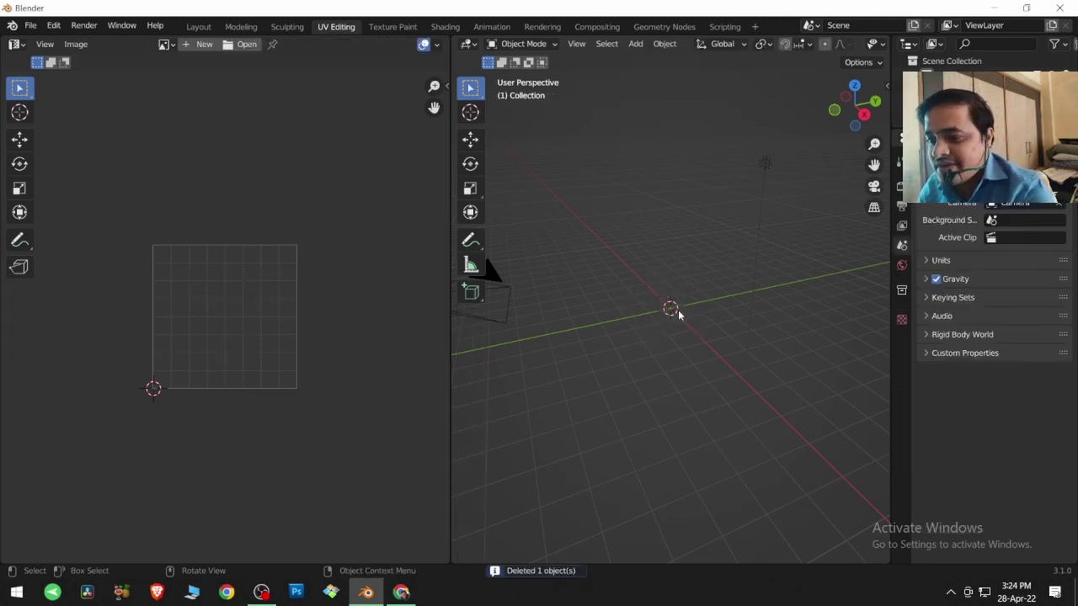
- Add a torus mesh at the world origin
key("shift")
key("shift+a")
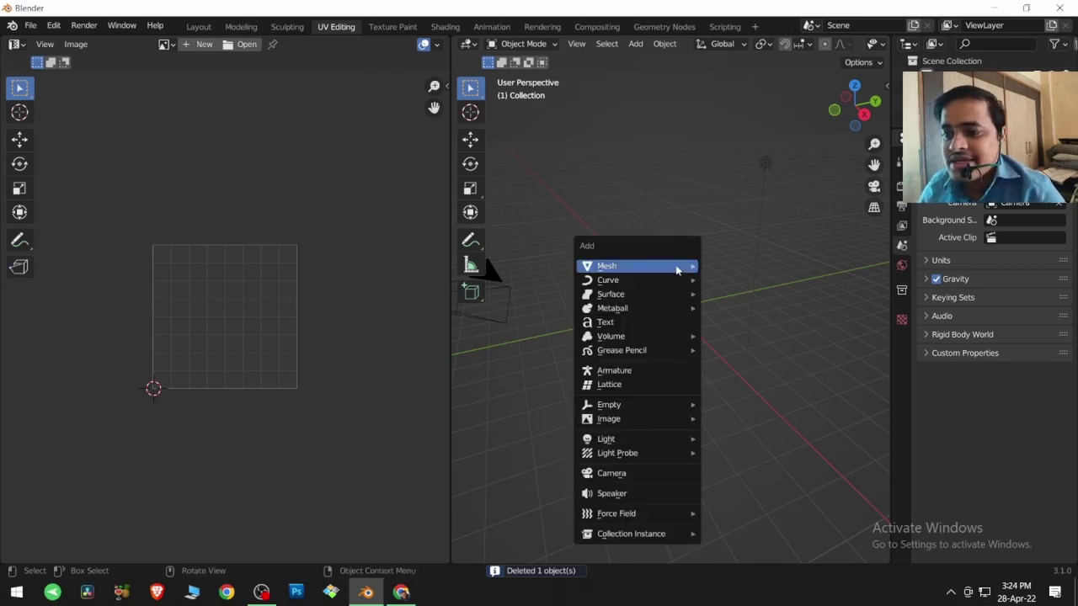
mouse_move(676, 268)
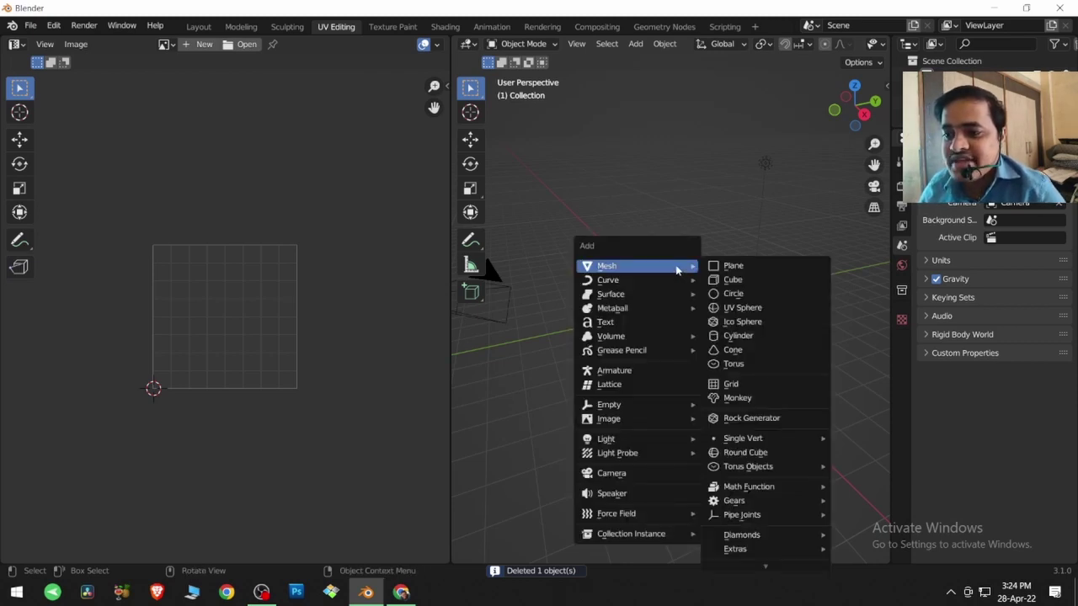
left_click(734, 364)
scroll(684, 326, "up", 5)
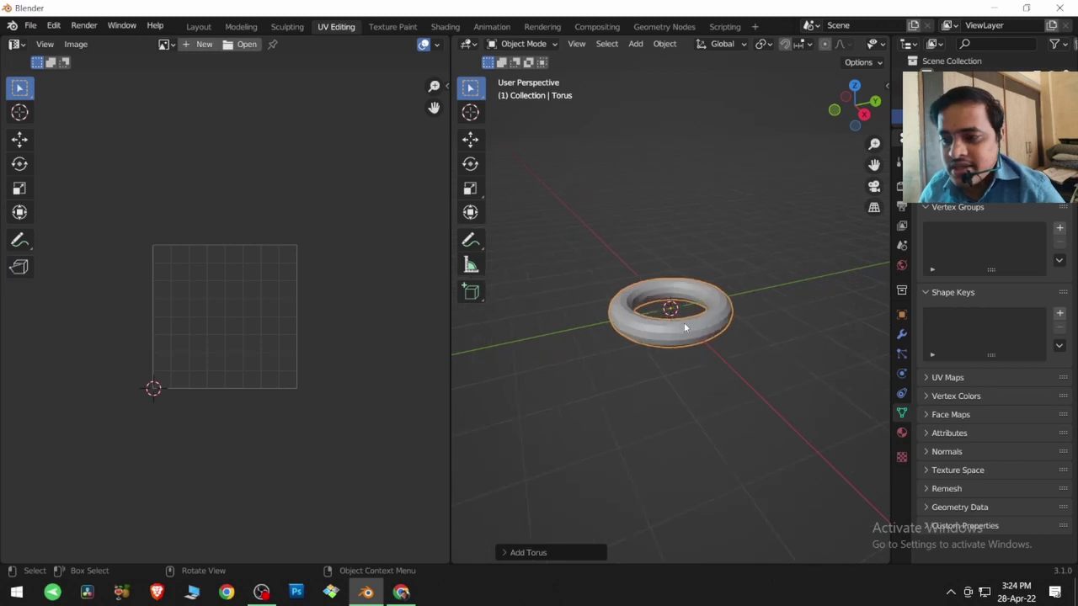
middle_click_drag(684, 329, 683, 316)
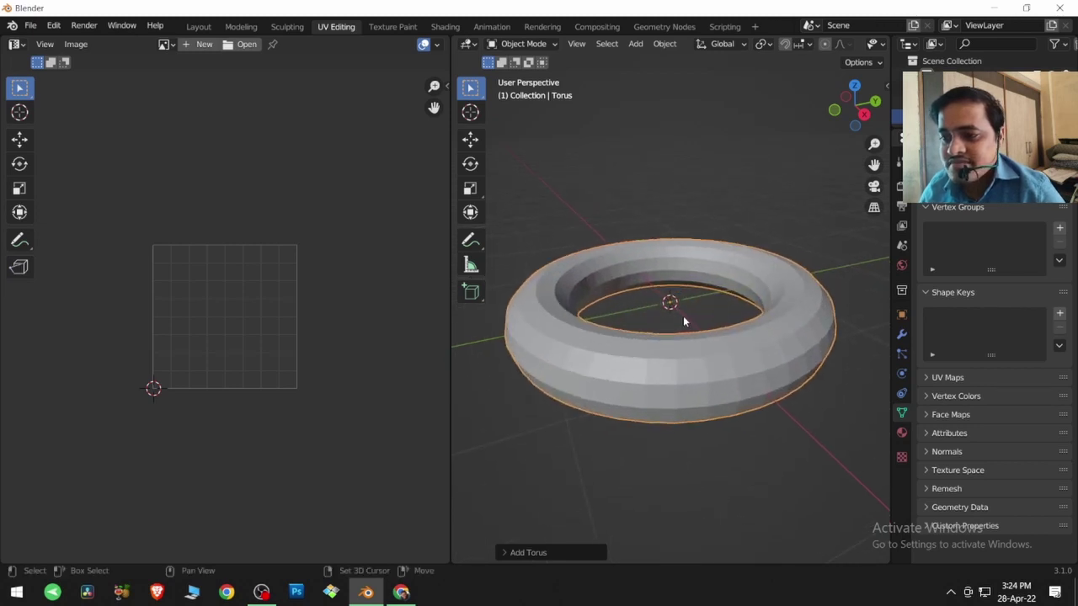
- Enter Edit Mode on the torus and select a vertex on the side border of its UV layout
key("Tab")
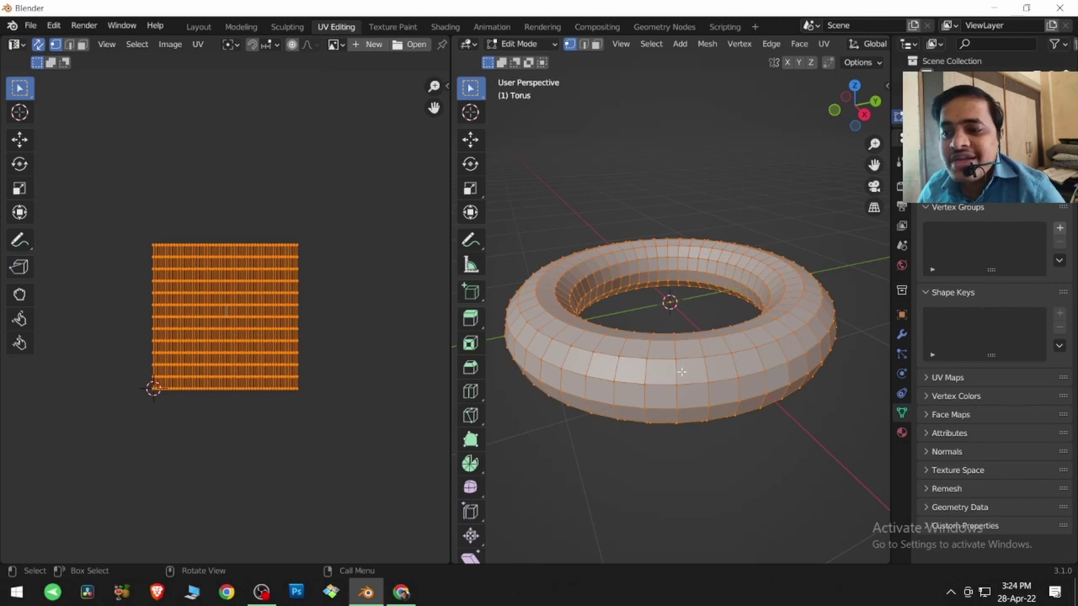
scroll(266, 316, "up", 4)
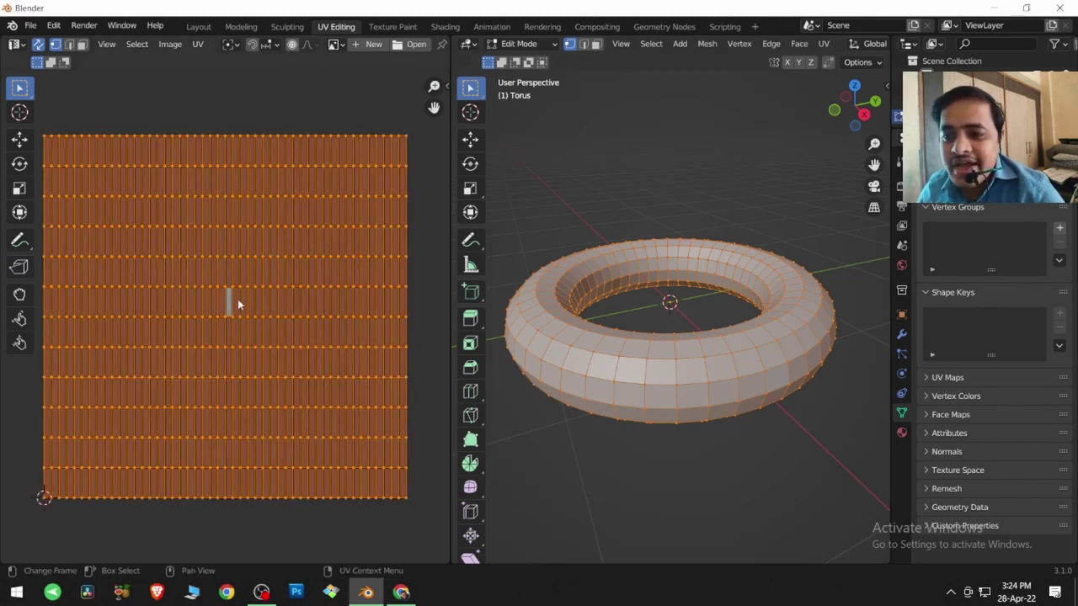
left_click(415, 271)
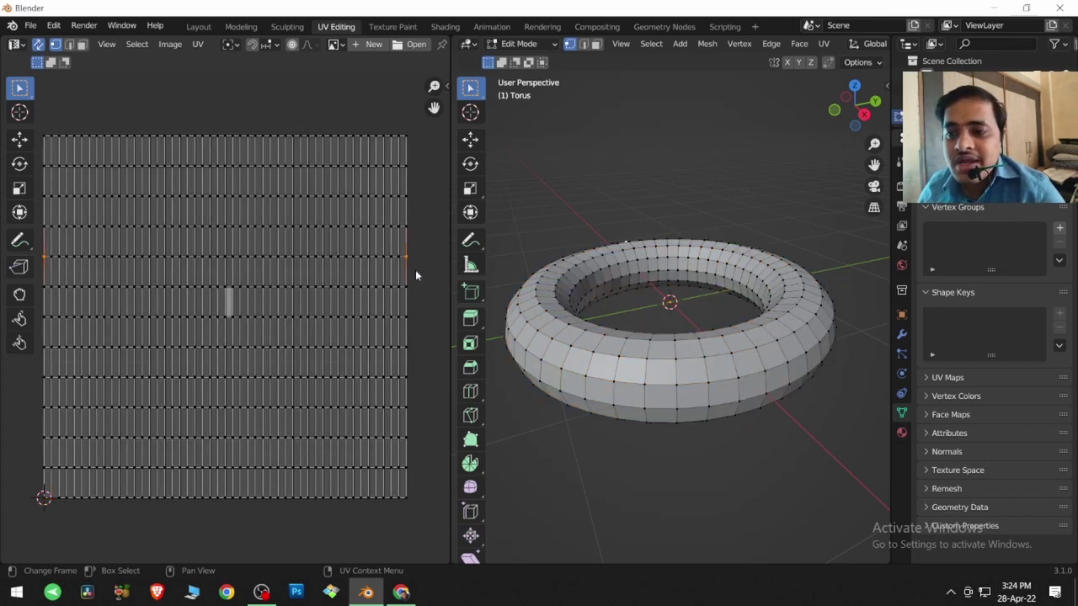
- Create a new 1024 × 1024 px image named Untitled with the UV Grid generated type in the UV editor
left_click(360, 45)
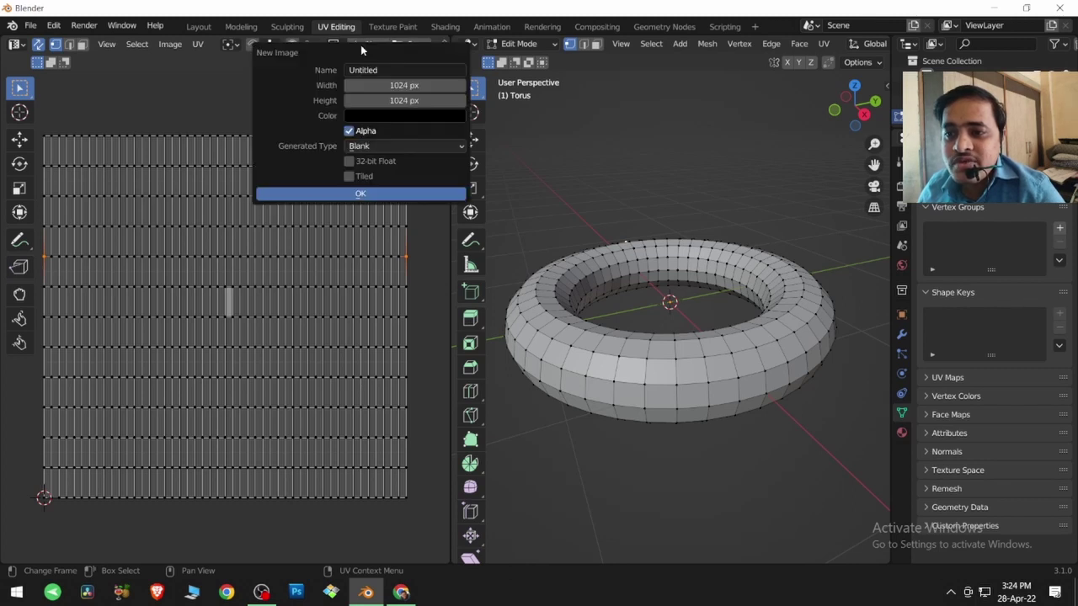
left_click(362, 146)
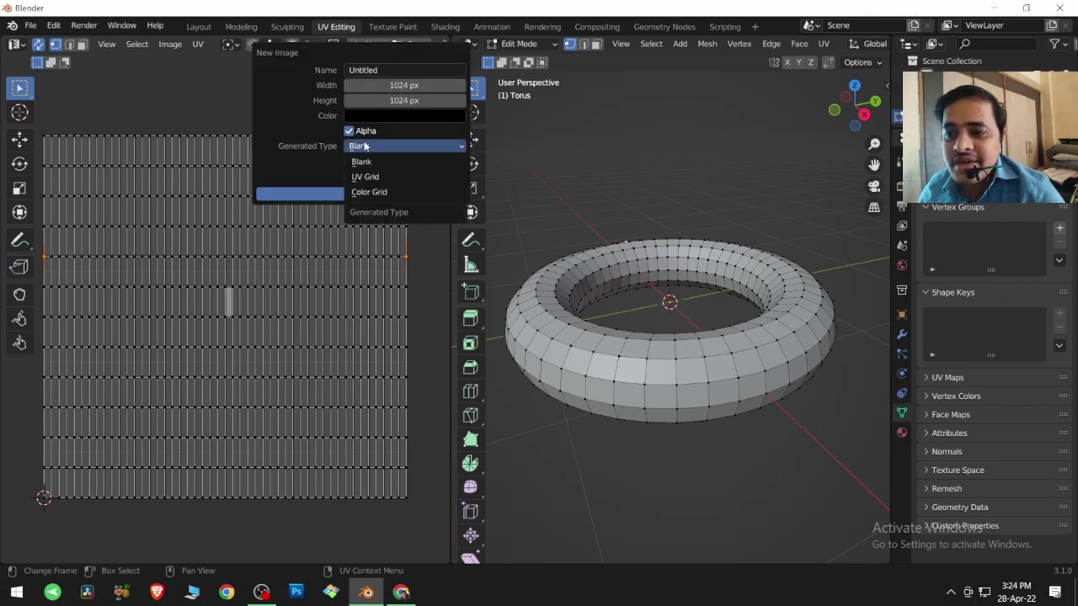
left_click(376, 177)
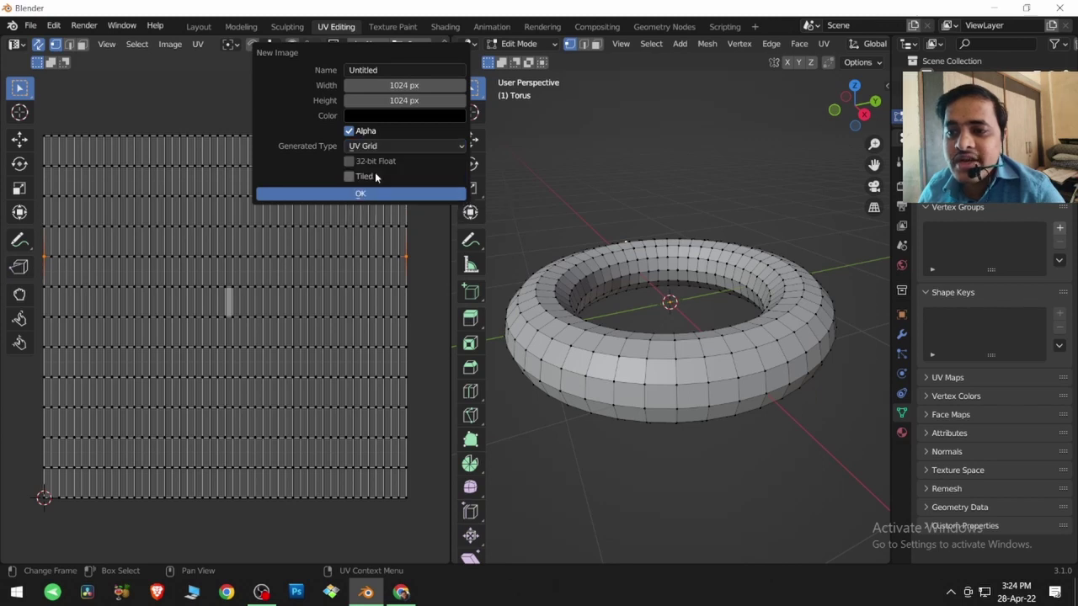
left_click(375, 195)
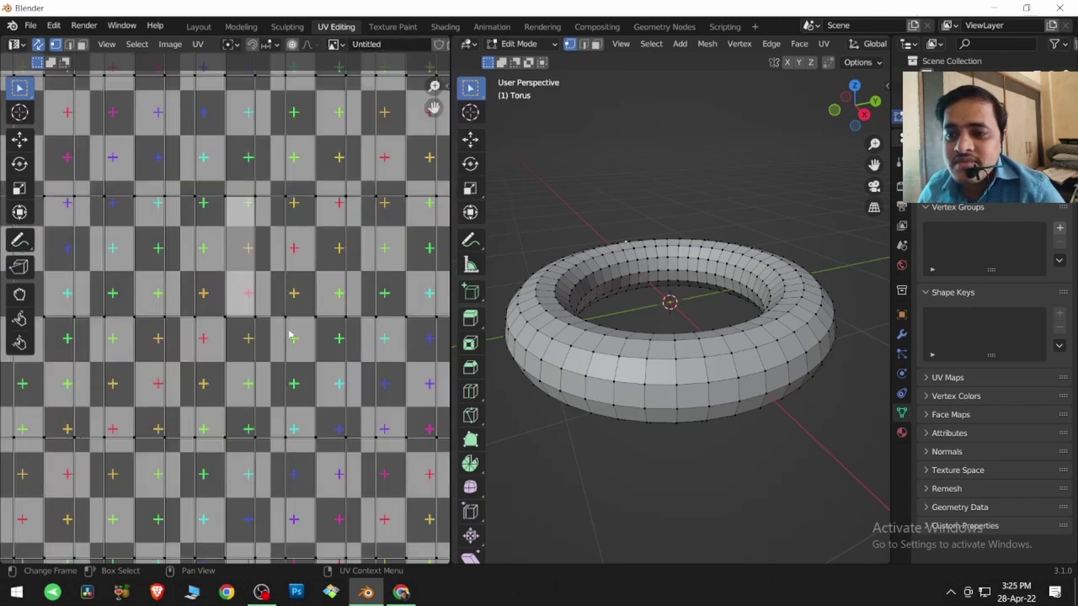
scroll(288, 335, "down", 3)
scroll(288, 336, "down", 2)
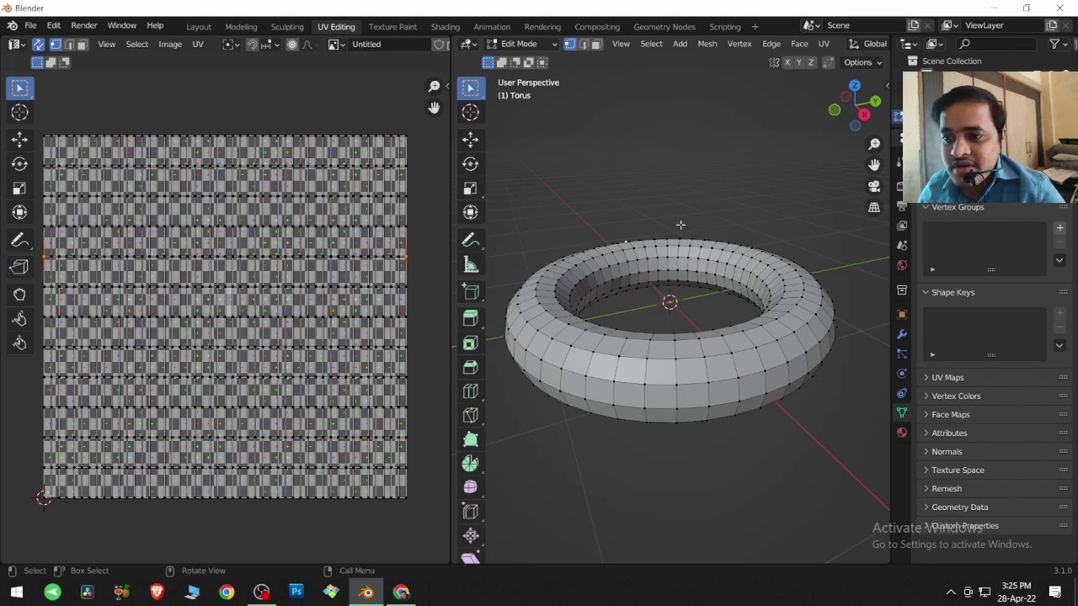
- Create a new material for the torus in the Shading workspace
left_click(444, 27)
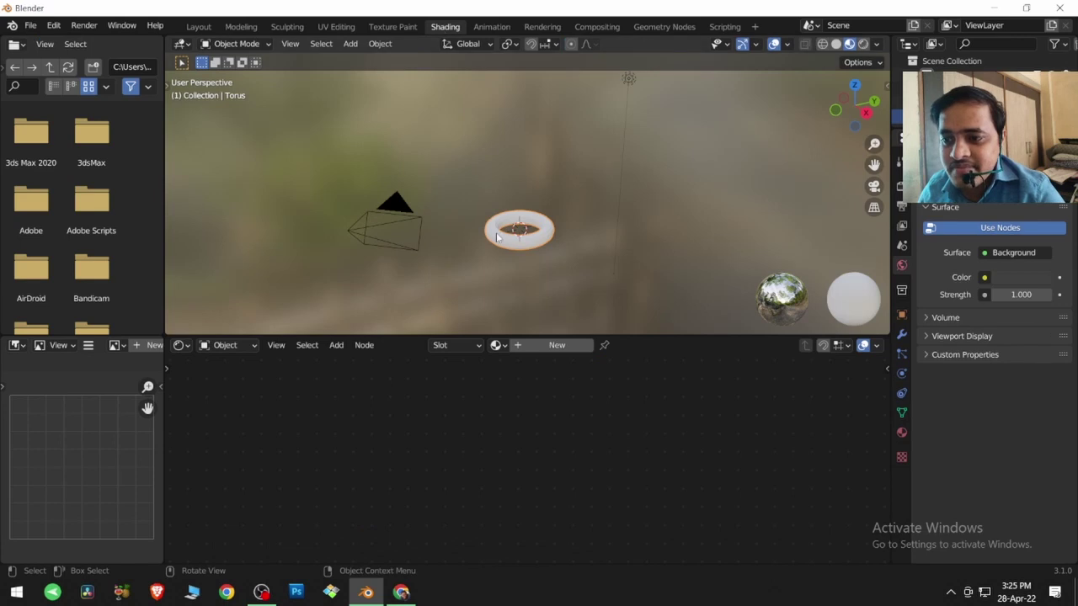
middle_click_drag(500, 243, 505, 186, "shift")
scroll(509, 206, "up", 2)
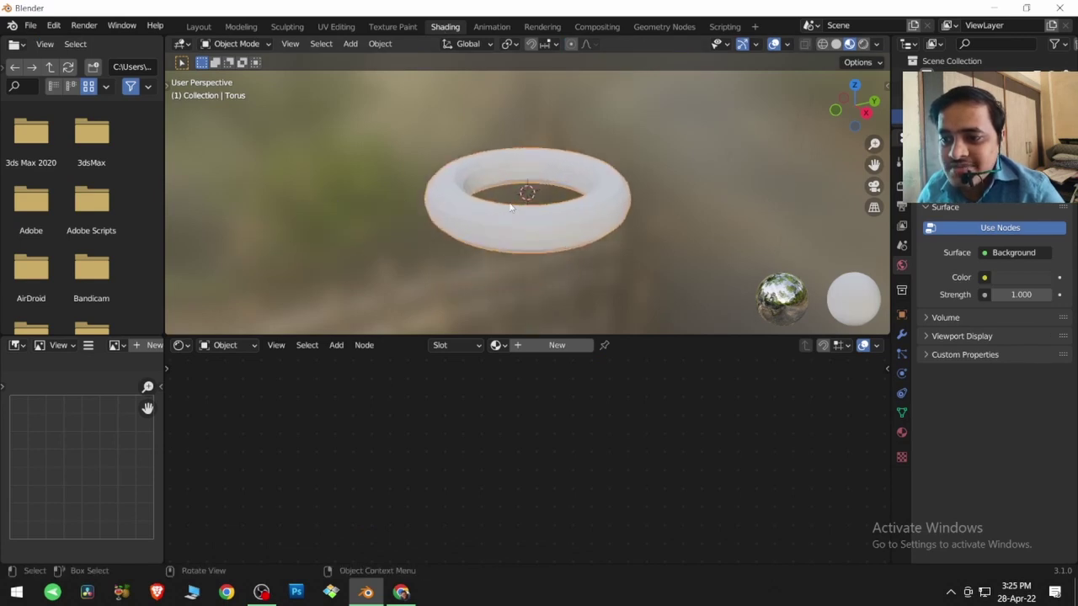
left_click(534, 349)
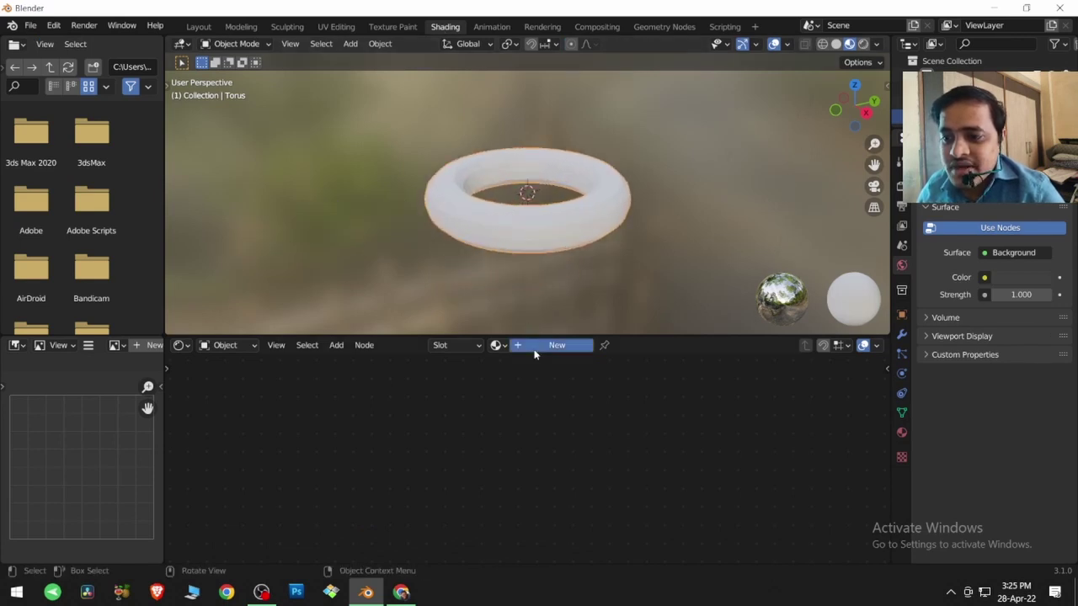
scroll(418, 451, "up", 4)
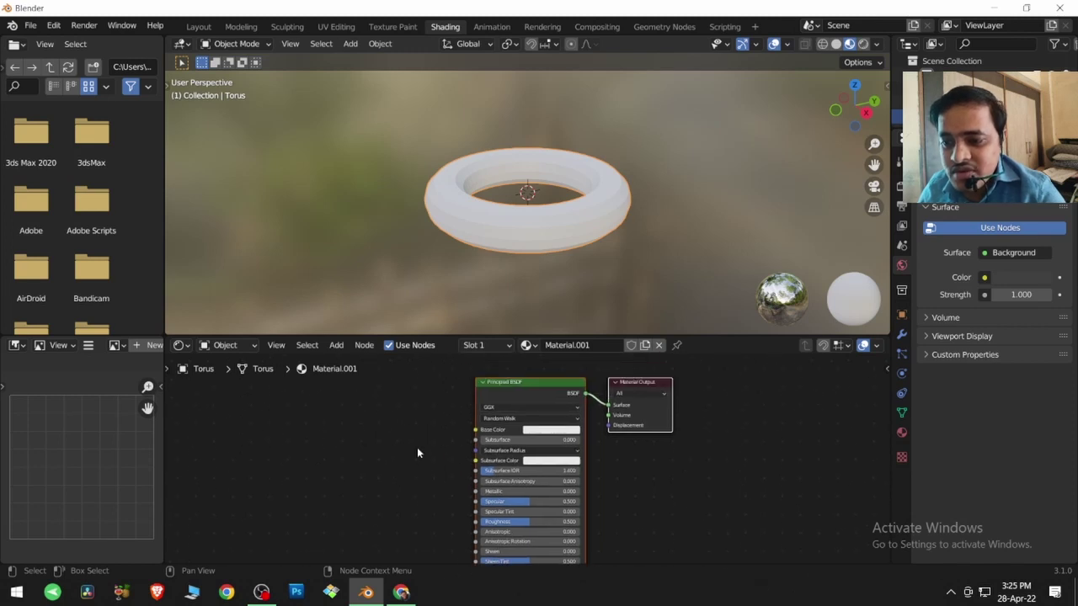
middle_click_drag(416, 439, 497, 456)
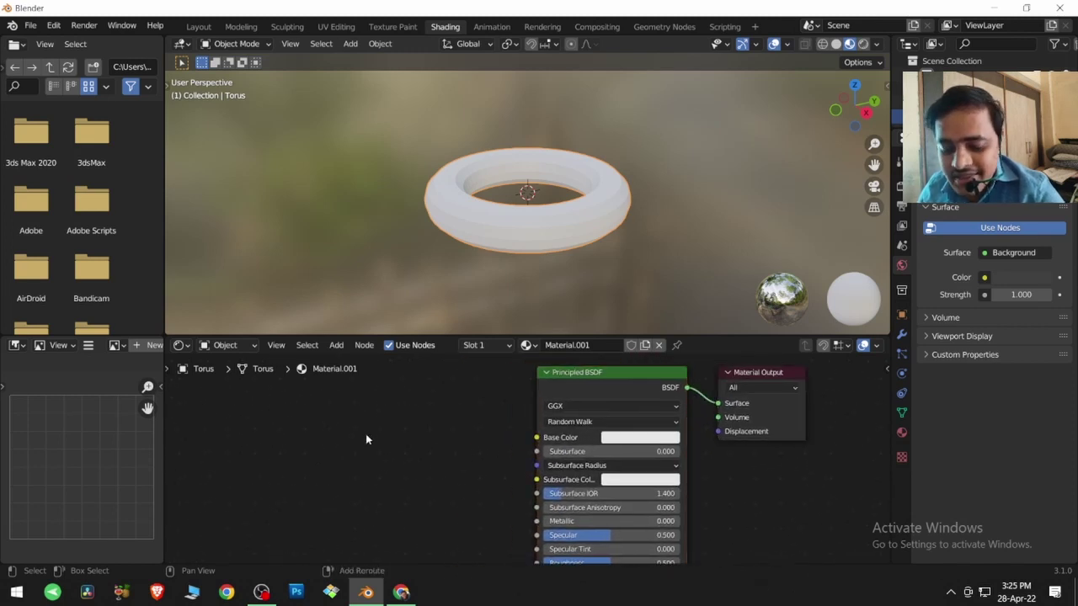
- Add an Image Texture node and connect its Color output to the Principled BSDF's Base Color
key("shift+a")
left_click(362, 416)
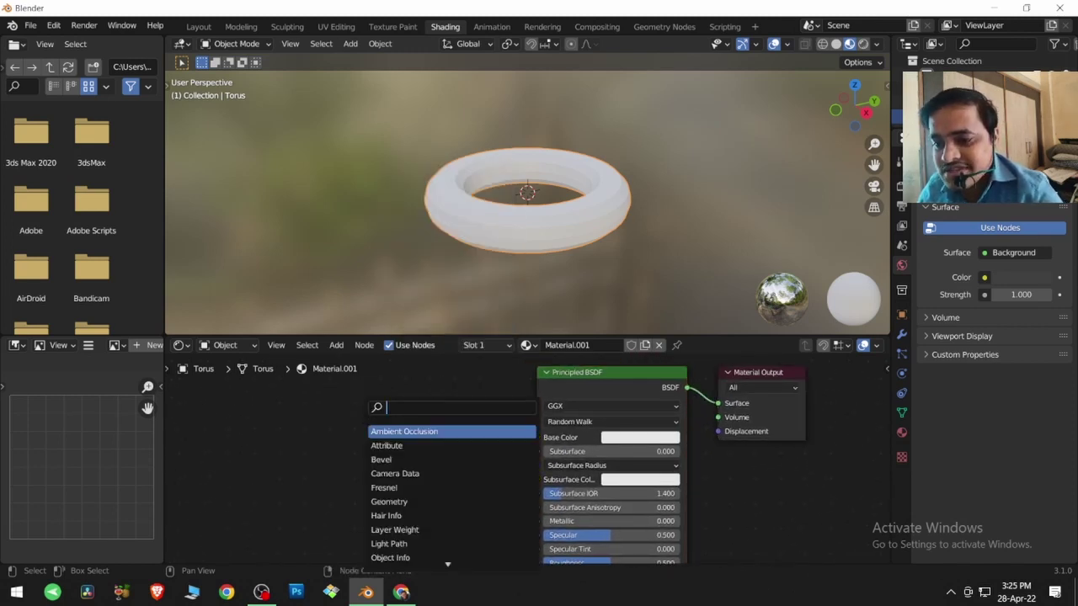
type("image")
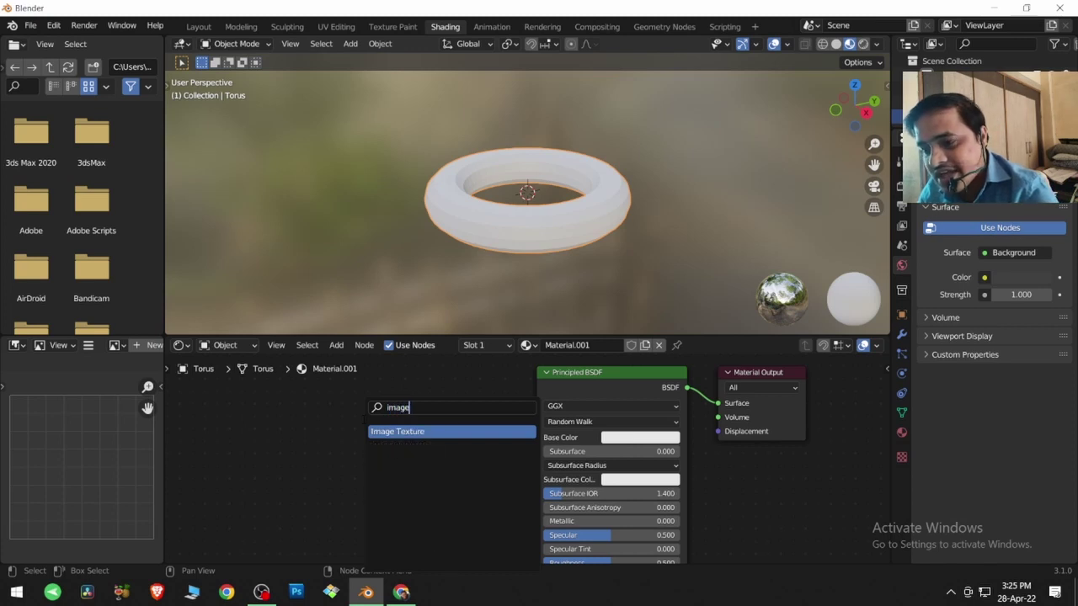
key("Return")
left_click(344, 429)
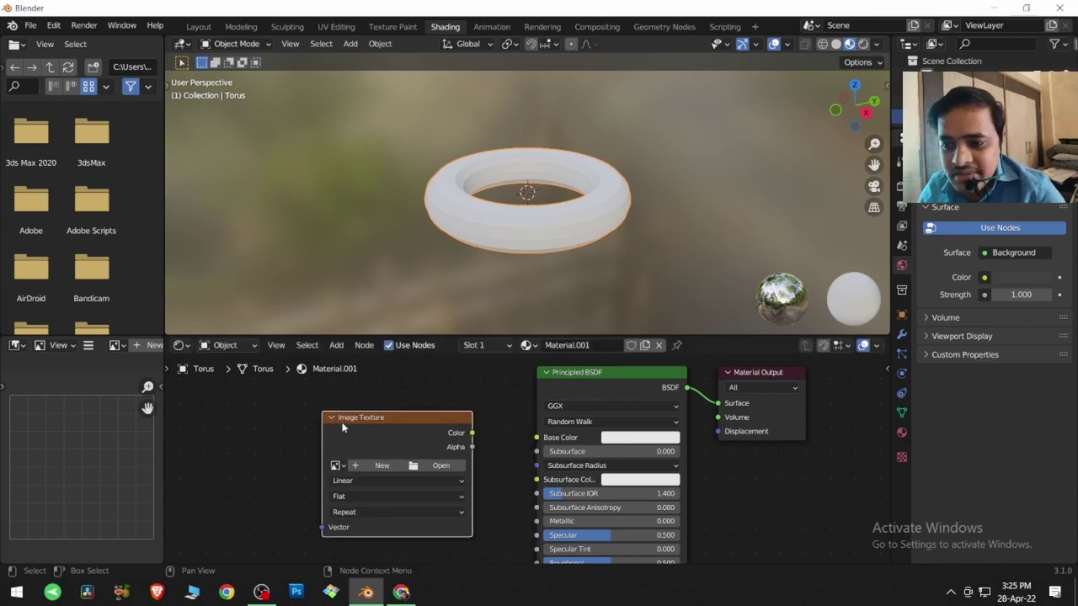
left_click_drag(472, 434, 536, 437)
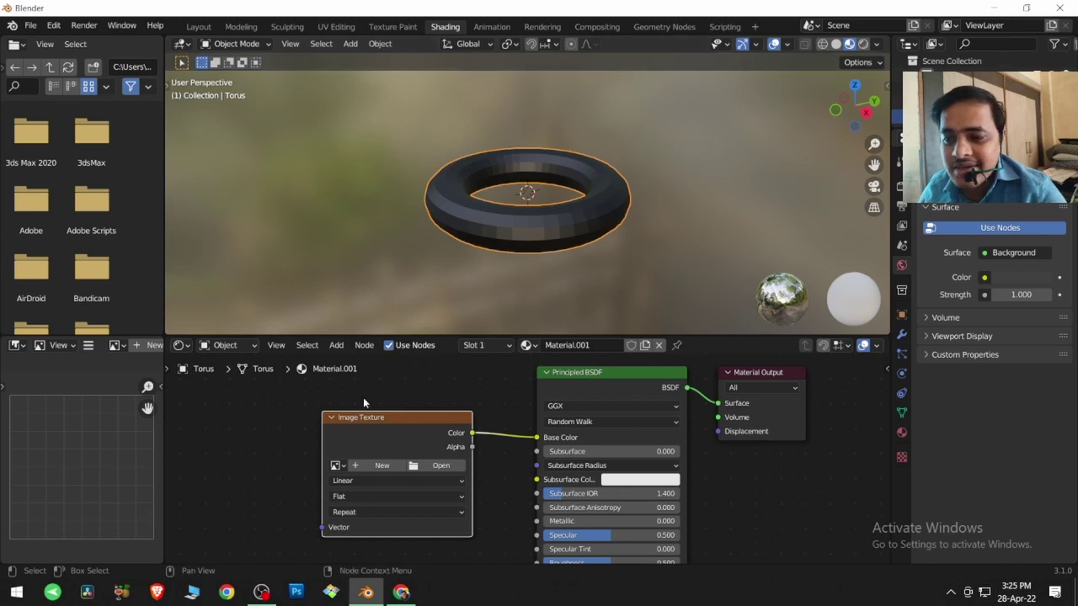
- Assign the Untitled image to the Image Texture node and inspect the grid on the torus
scroll(396, 434, "up", 3)
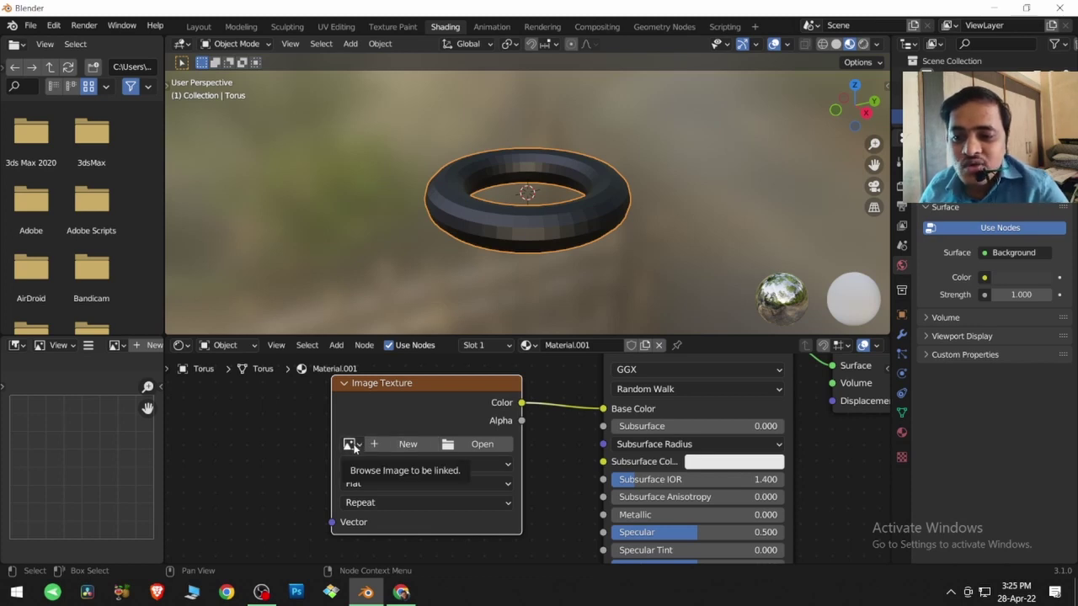
left_click(358, 447)
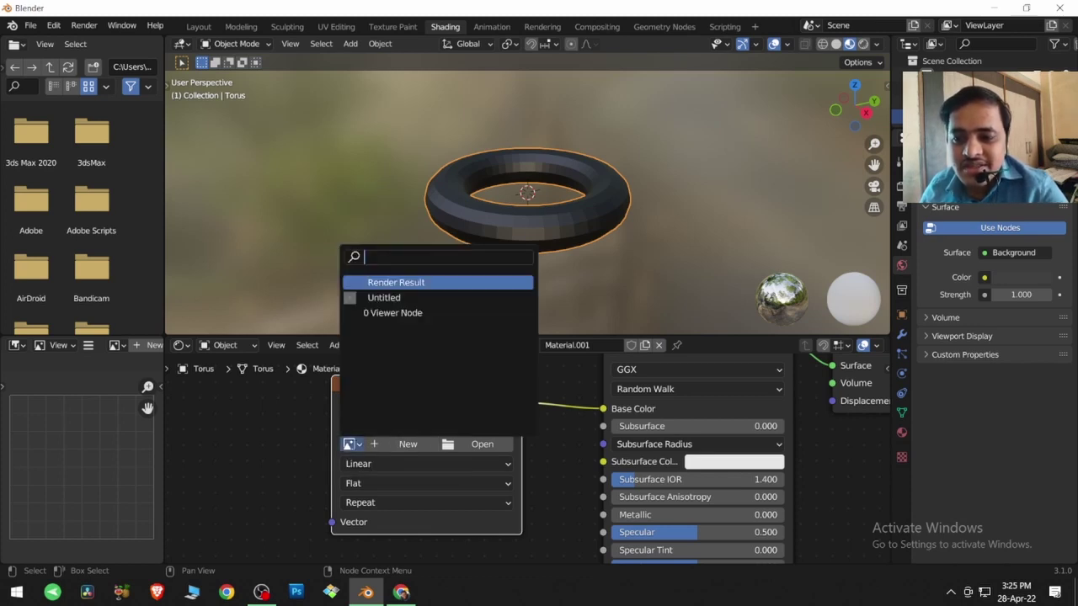
left_click(383, 297)
middle_click_drag(541, 221, 548, 248)
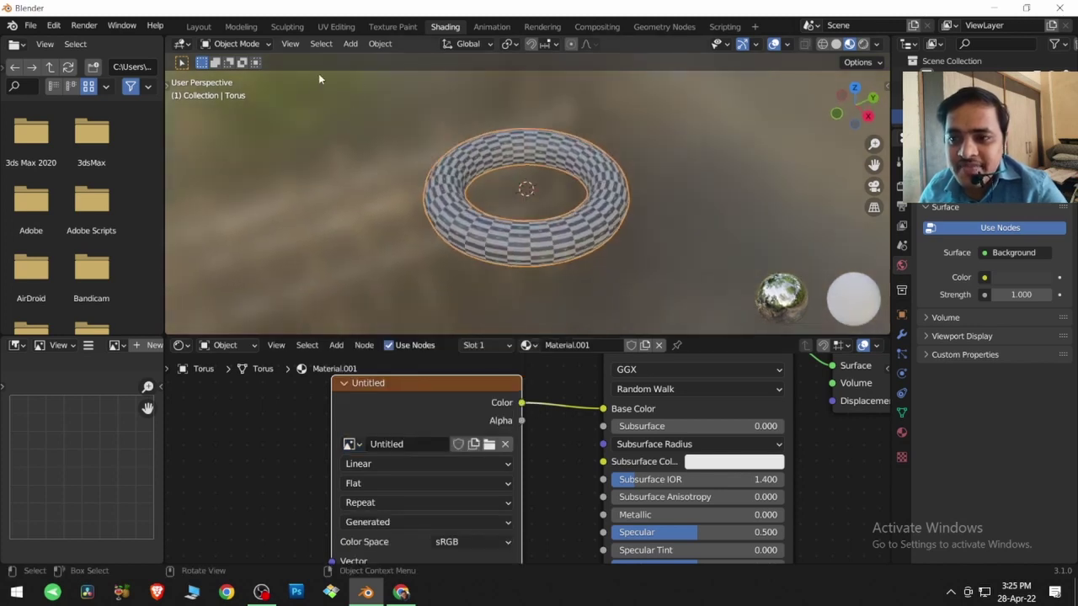
- Return to the UV Editing workspace and set its 3D viewport shading to Material Preview
left_click(336, 26)
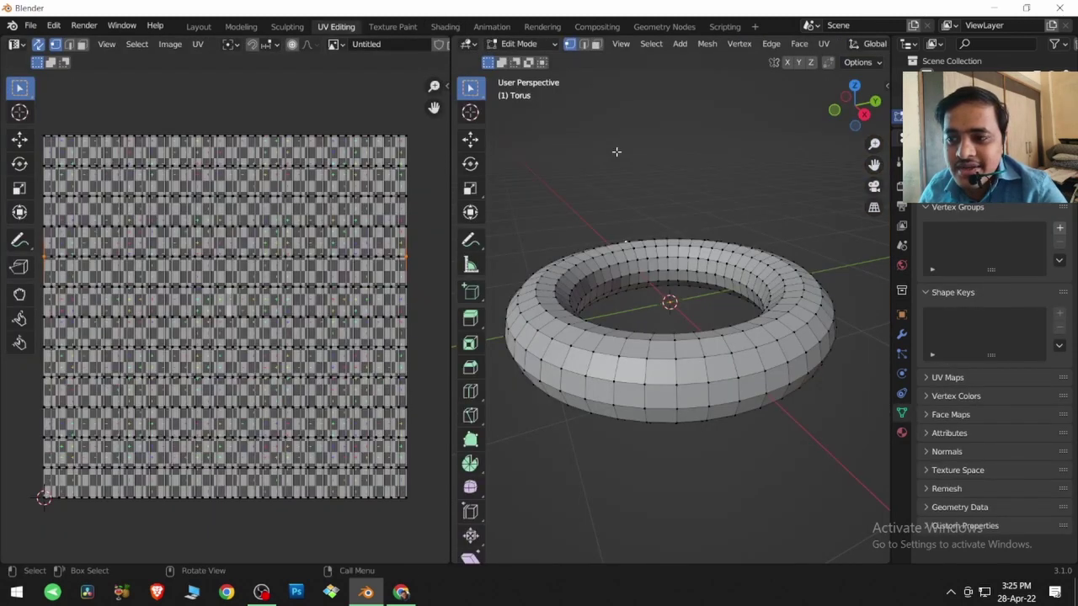
scroll(821, 49, "down", 8)
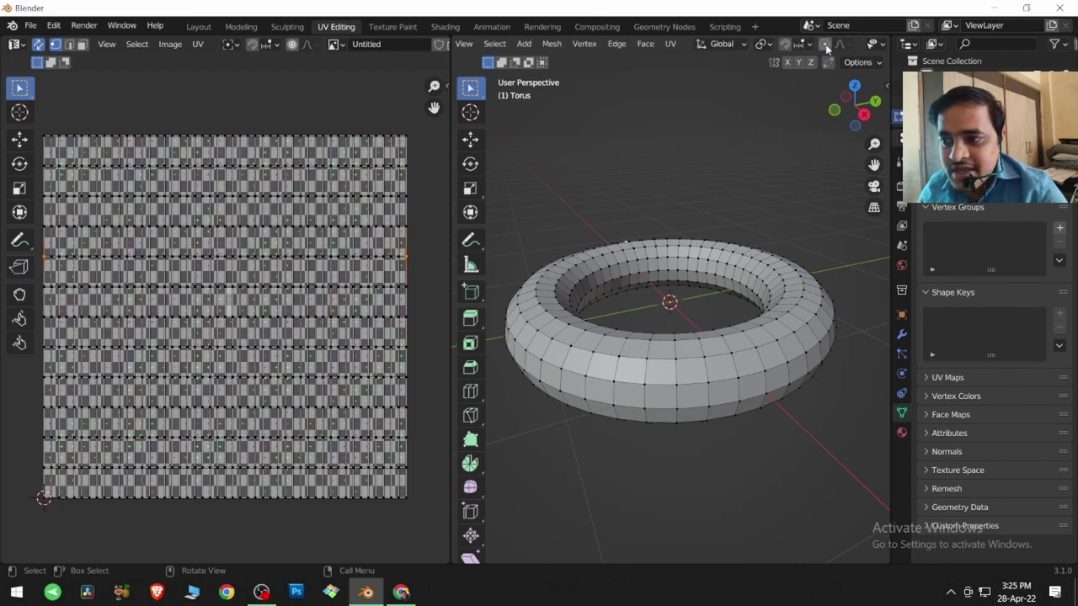
scroll(828, 49, "down", 2)
left_click(851, 44)
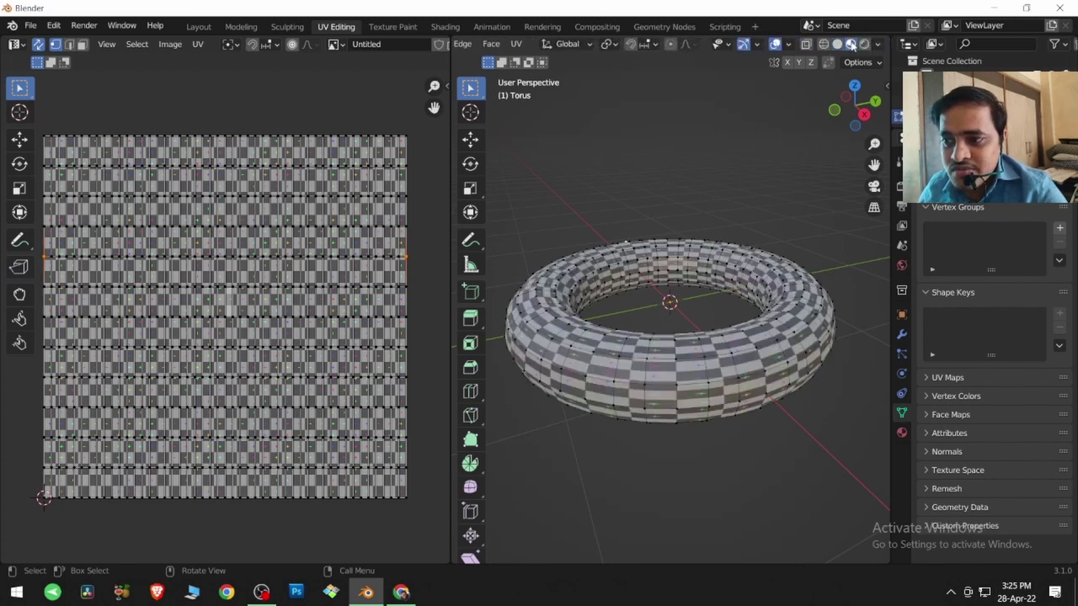
- Examine the grid image under the torus's UV layout and compare its squares with the texture stretching on the 3D torus
scroll(832, 49, "up", 3)
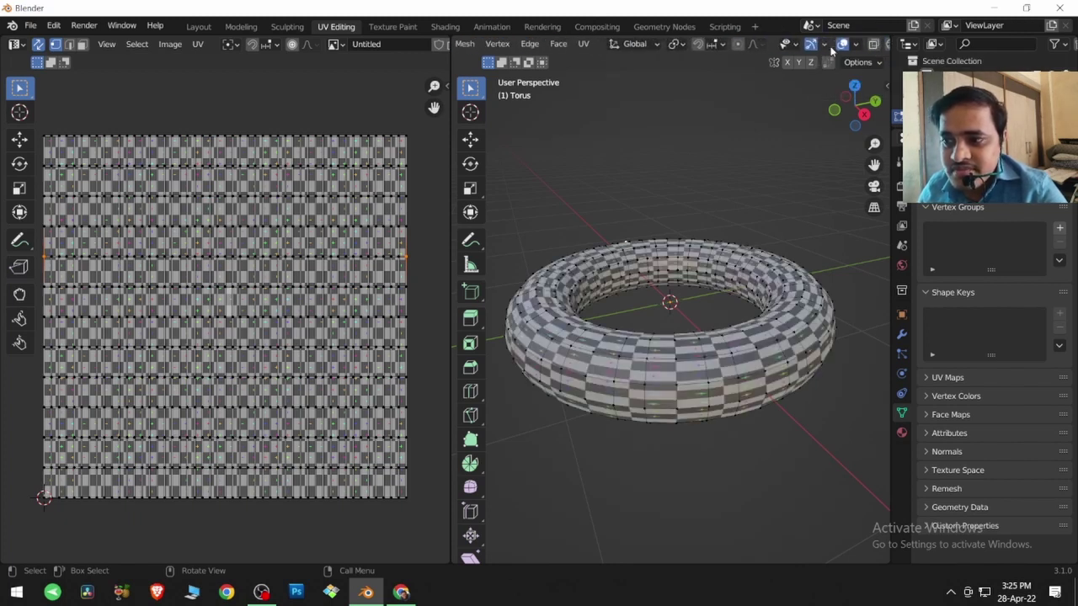
scroll(831, 49, "up", 10)
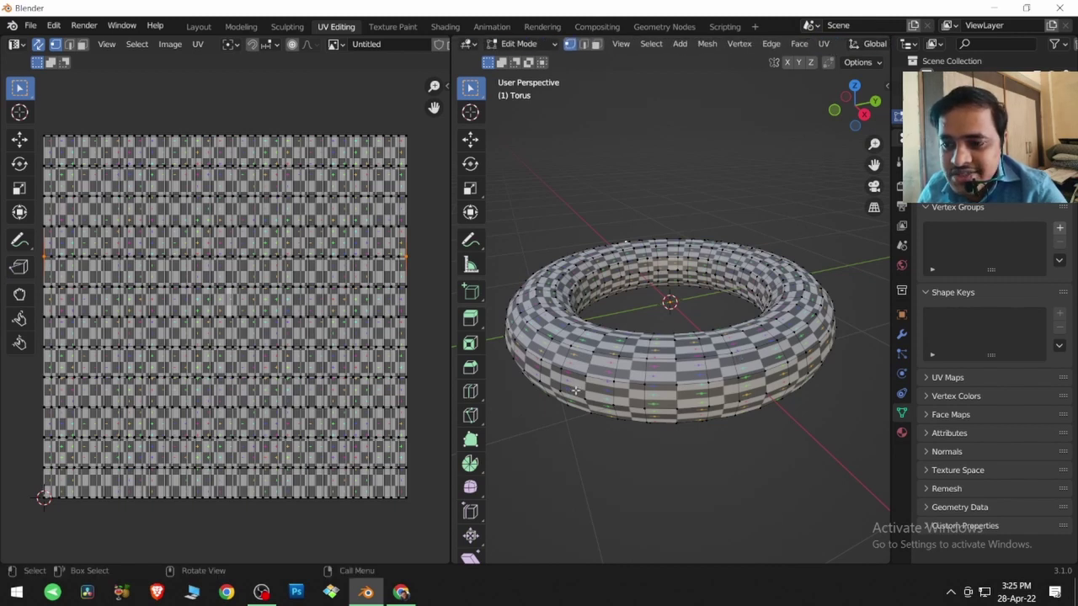
scroll(418, 391, "up", 5)
scroll(396, 383, "up", 3)
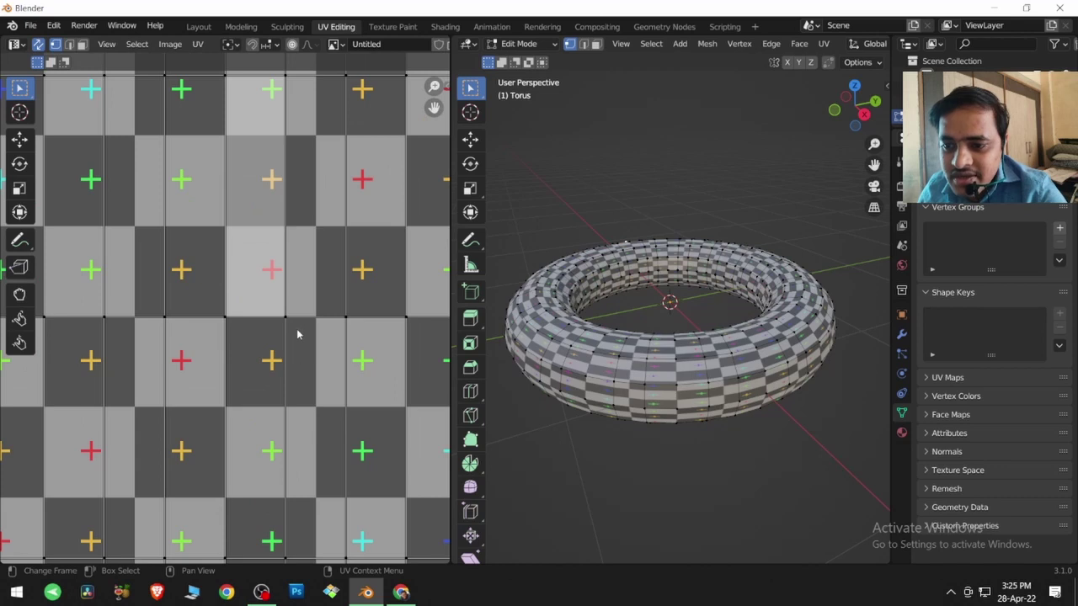
middle_click_drag(647, 338, 654, 399)
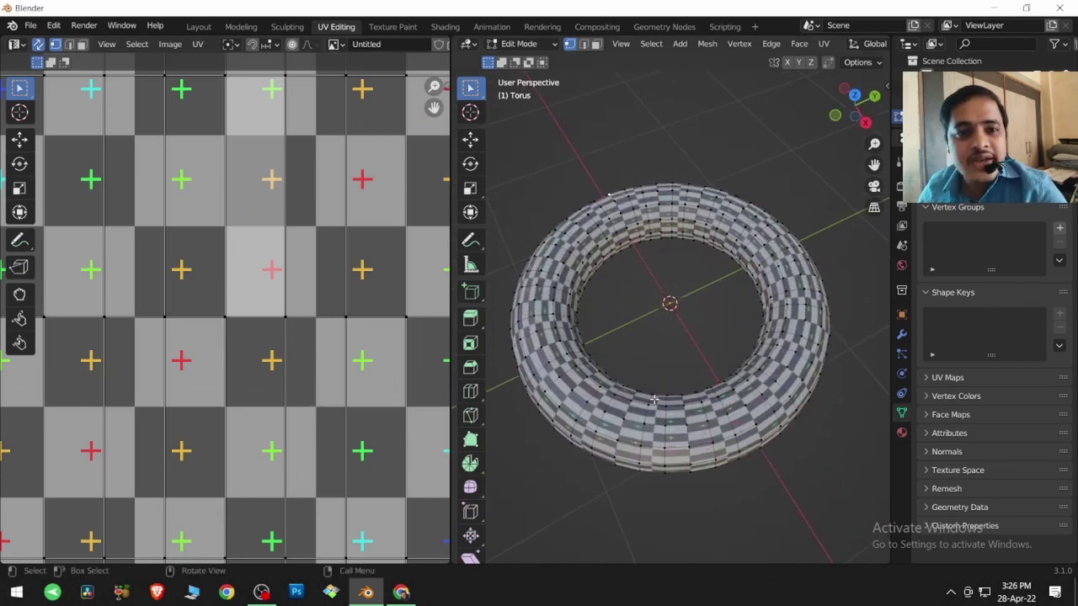
scroll(343, 408, "down", 5)
key("a")
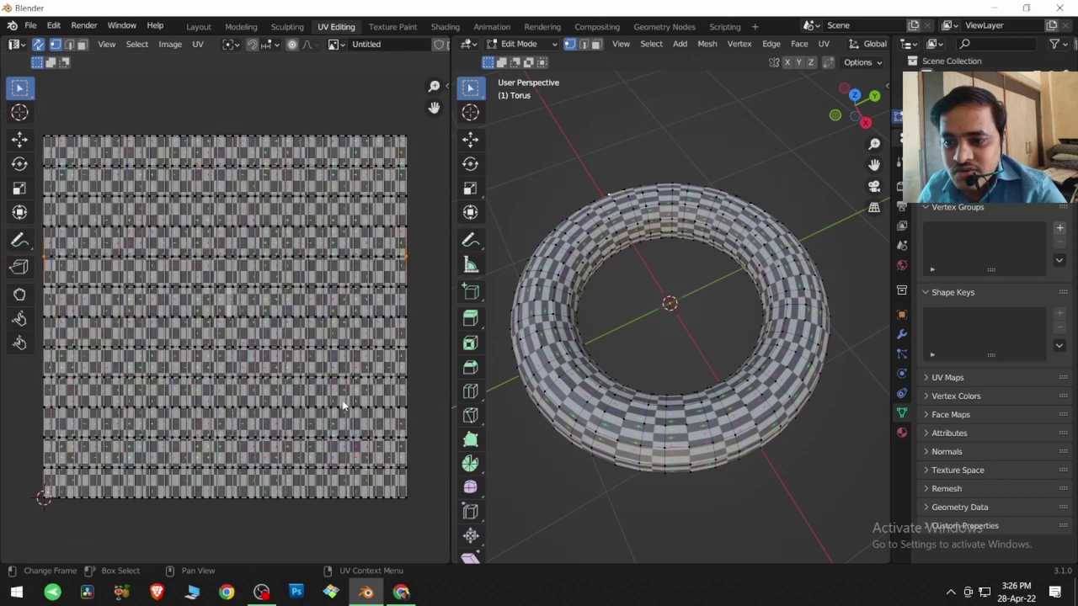
middle_click_drag(343, 408, 360, 399)
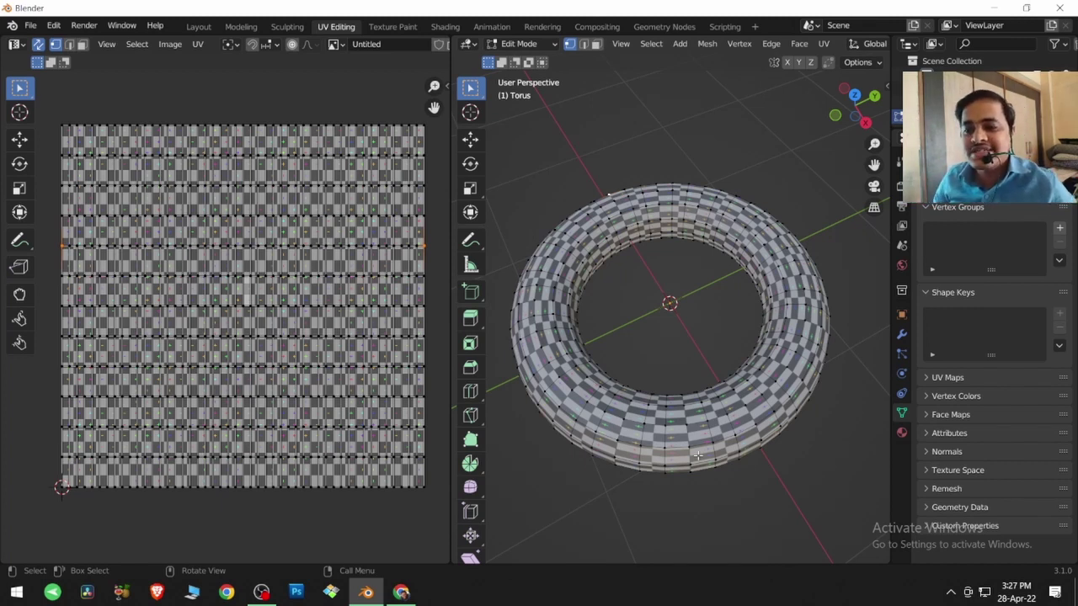
- Select the horizontal edge loop running around the lower outer side of the torus
middle_click_drag(691, 447, 664, 400)
scroll(673, 401, "up", 2)
left_click(663, 402, "alt")
middle_click_drag(664, 402, 666, 425, "alt")
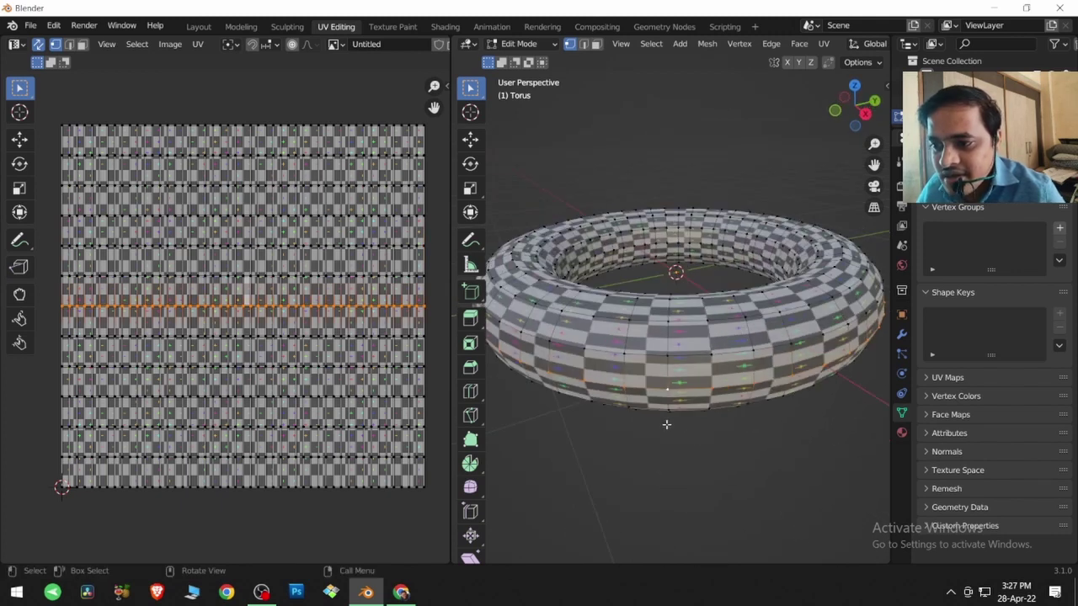
- Compare the unwrapping and seam options offered for the mesh with those offered for the UV layout
key("u")
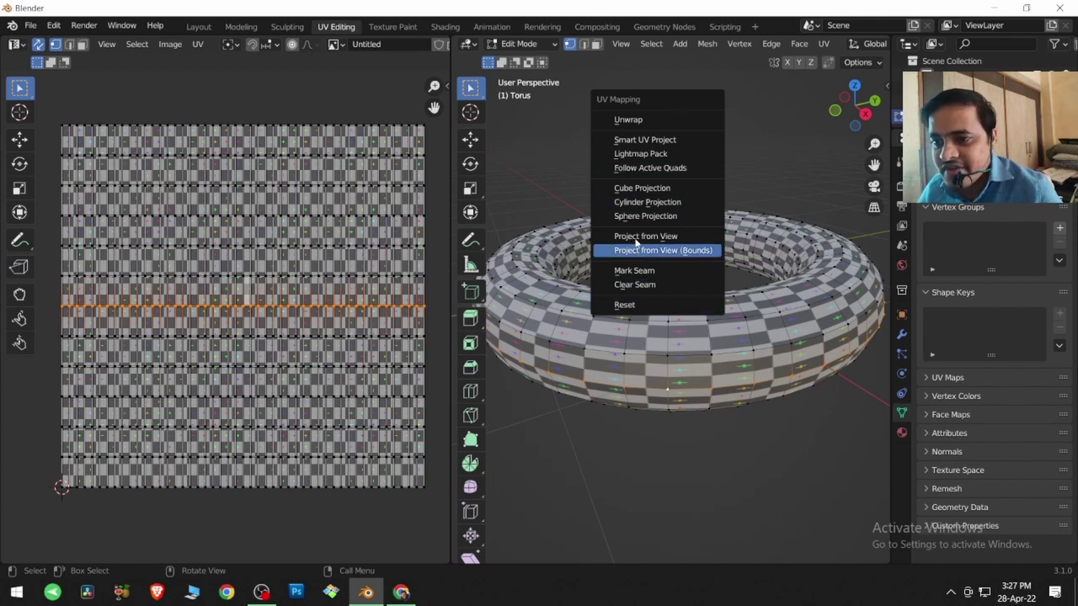
left_click(197, 44)
mouse_move(246, 193)
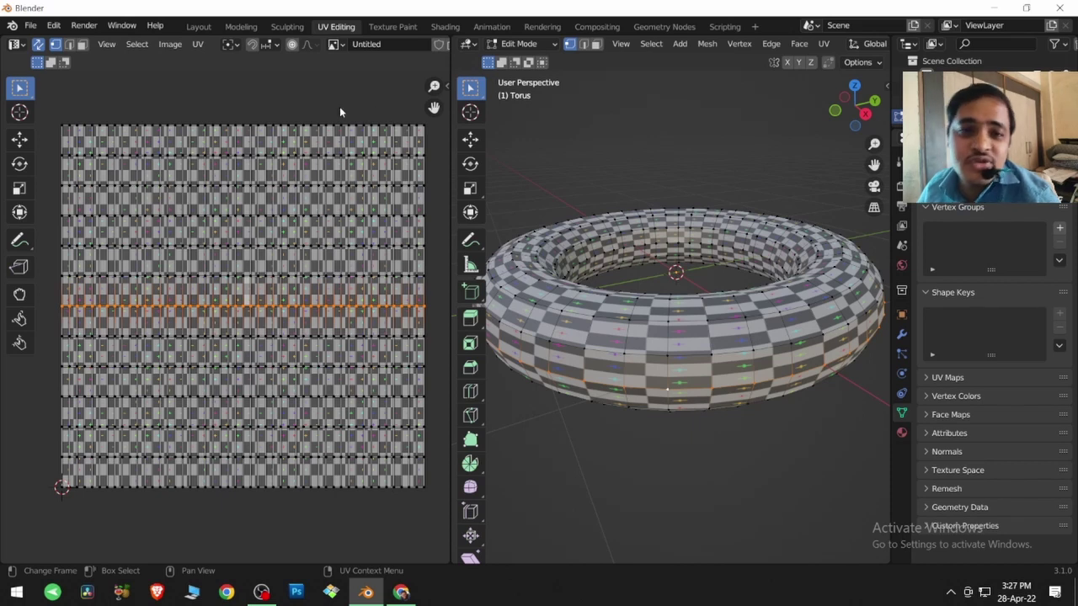
key("u")
key("Escape")
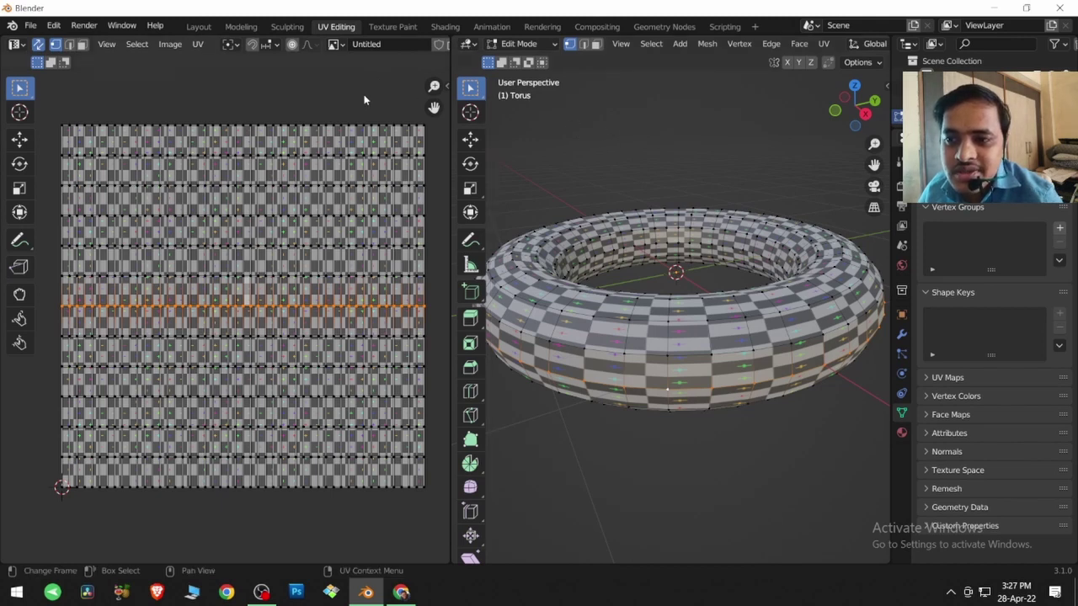
key("u")
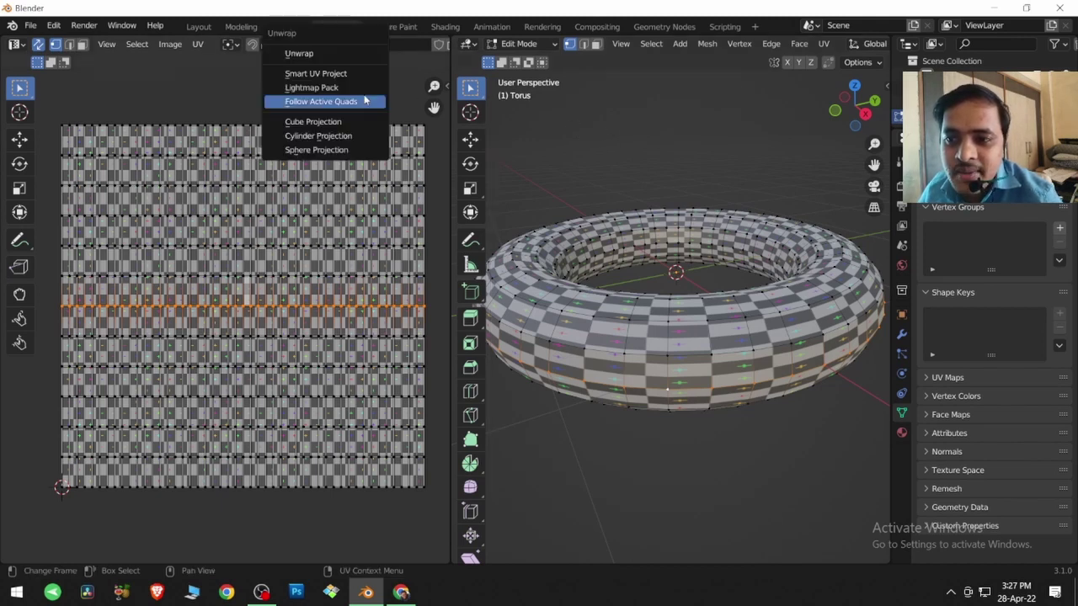
left_click_drag(317, 40, 333, 82)
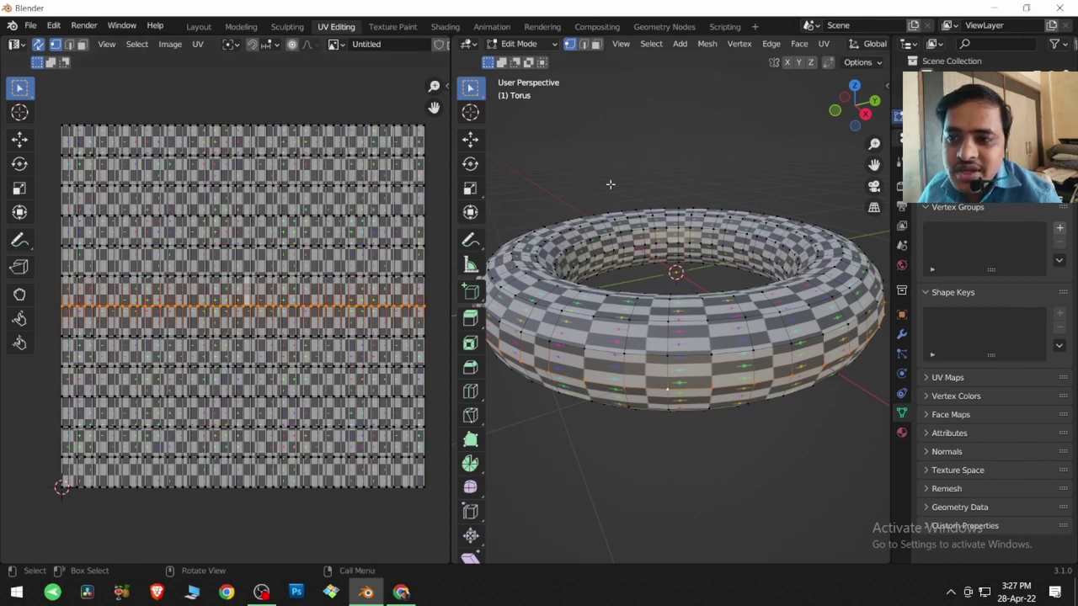
key("u")
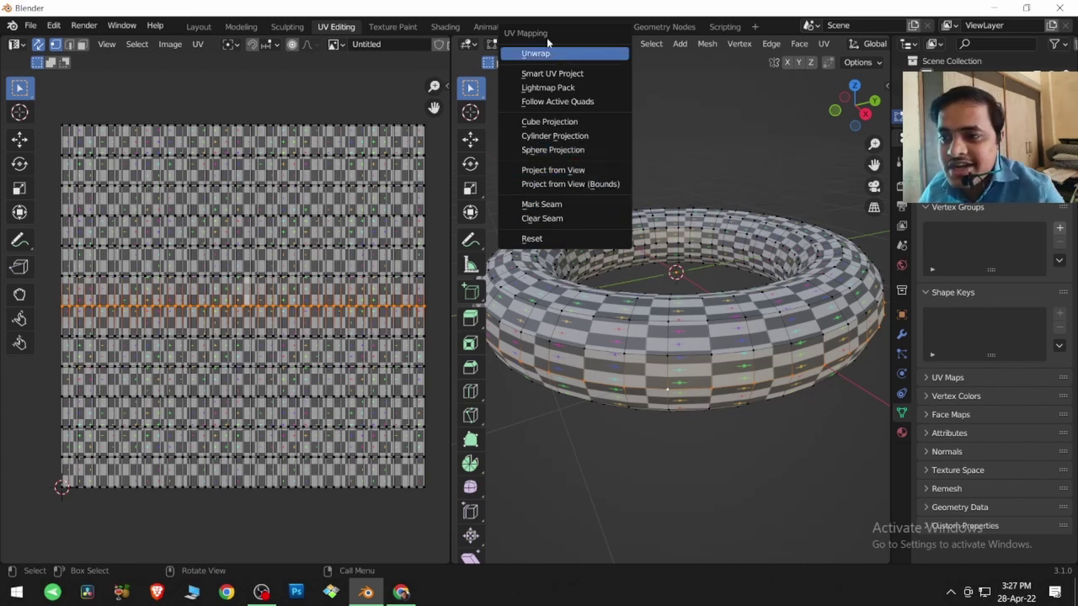
left_click(706, 87)
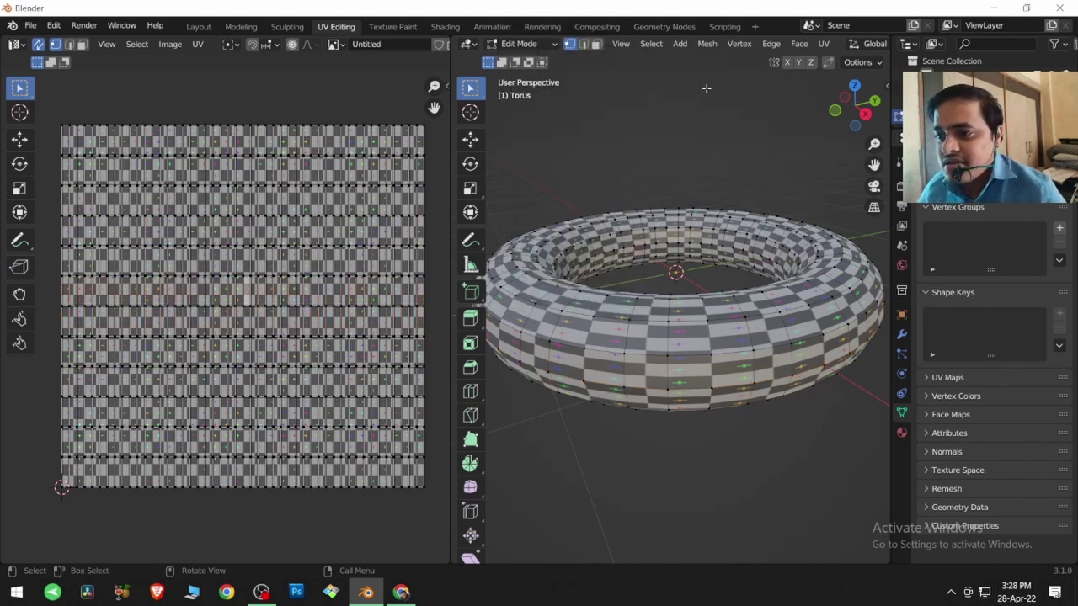
- Mark the horizontal edge loop around the torus's lower outer side as a seam
left_click(642, 392, "alt")
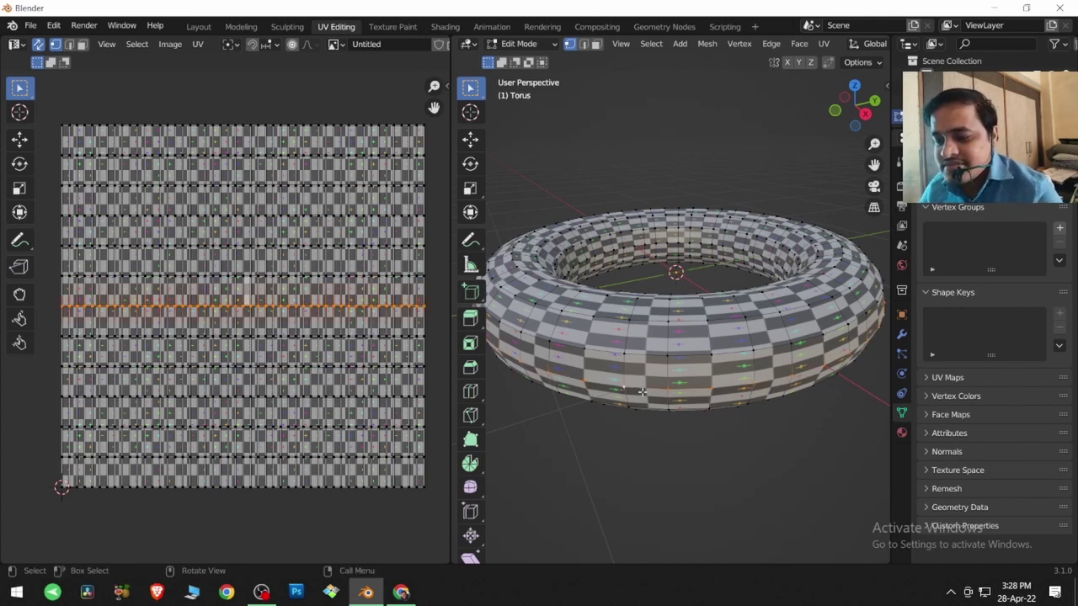
key("u")
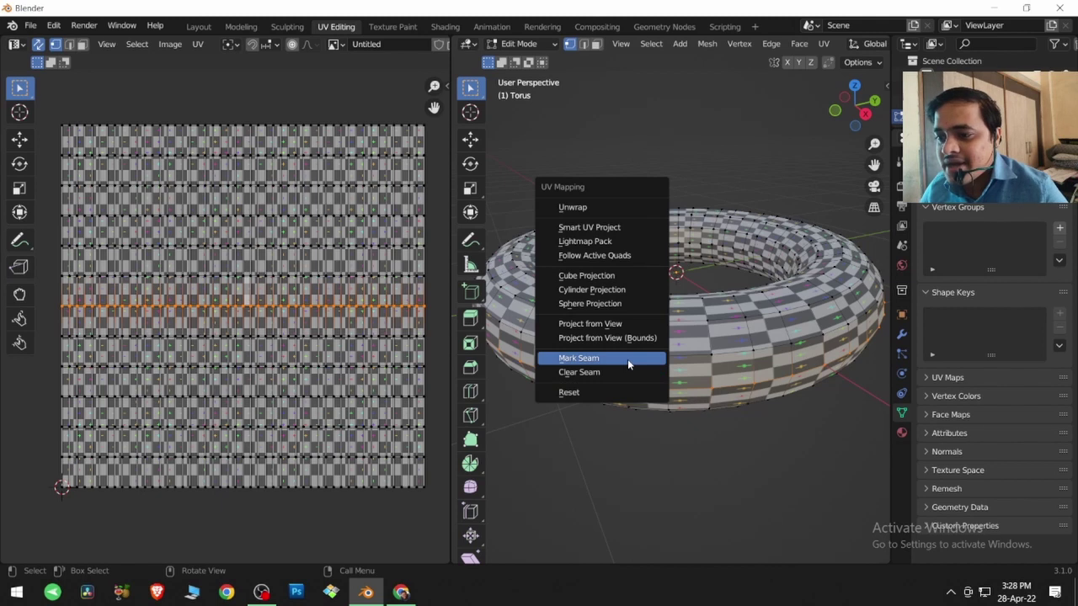
left_click(627, 359)
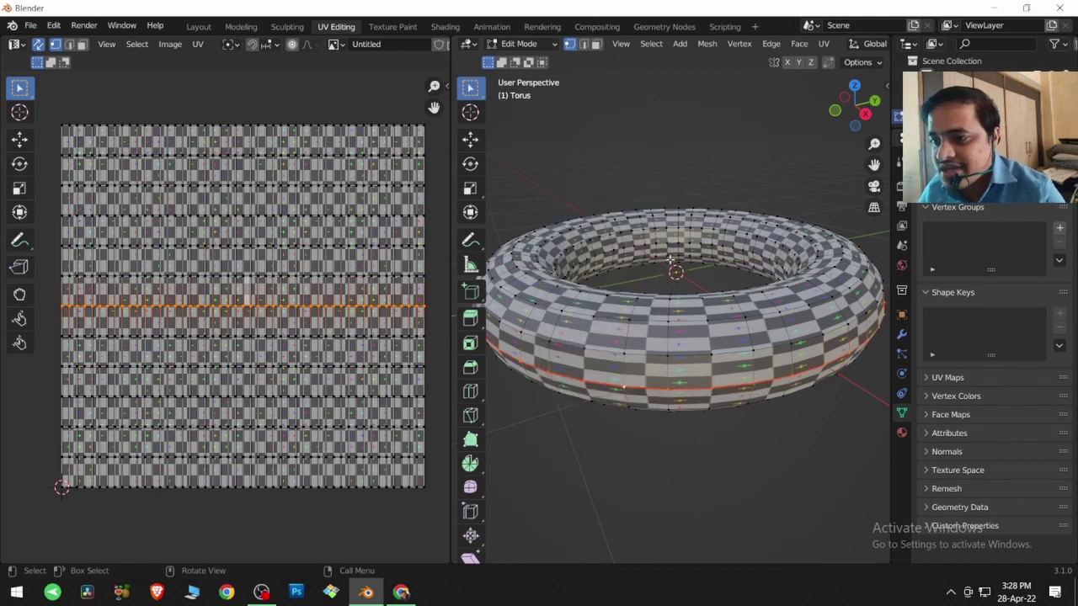
- Mark the horizontal edge loop around the inside of the torus's hole as a seam
left_click(671, 244, "alt")
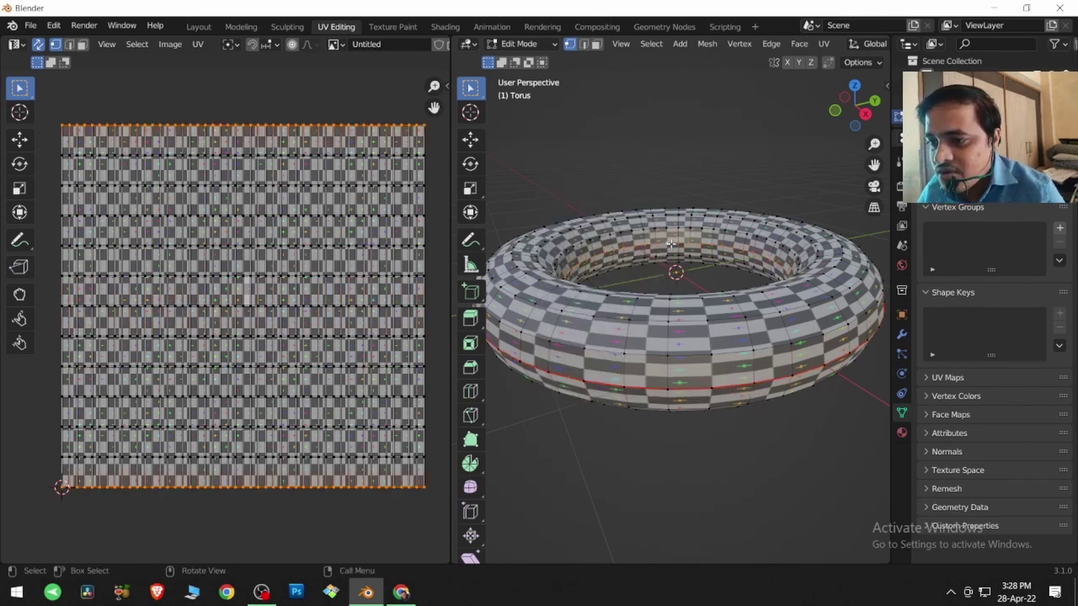
key("u")
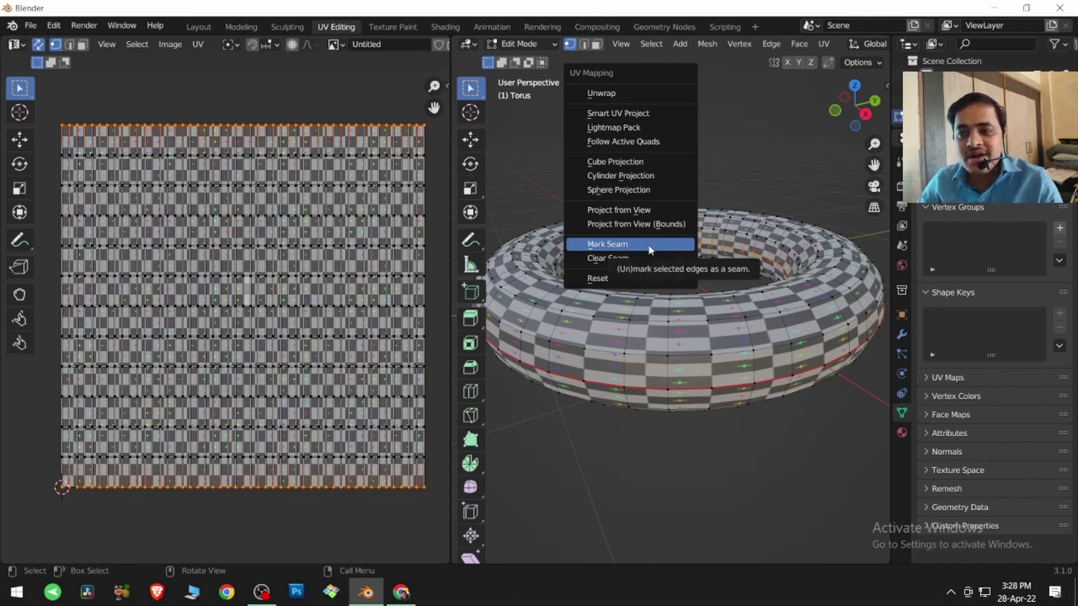
left_click(649, 246)
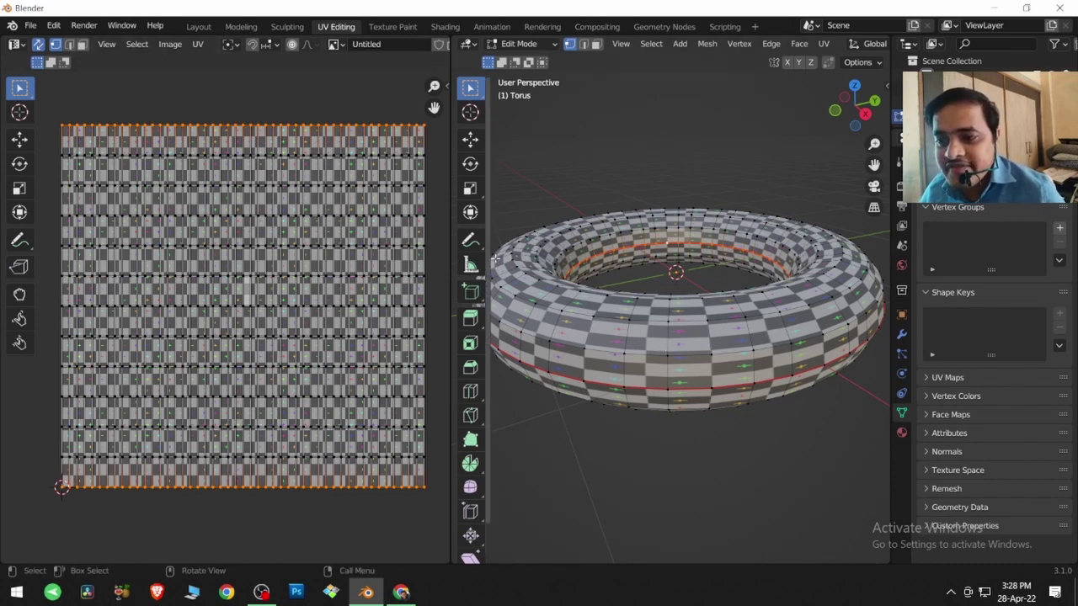
- Select the entire torus mesh and unwrap it along the marked seams
key("a")
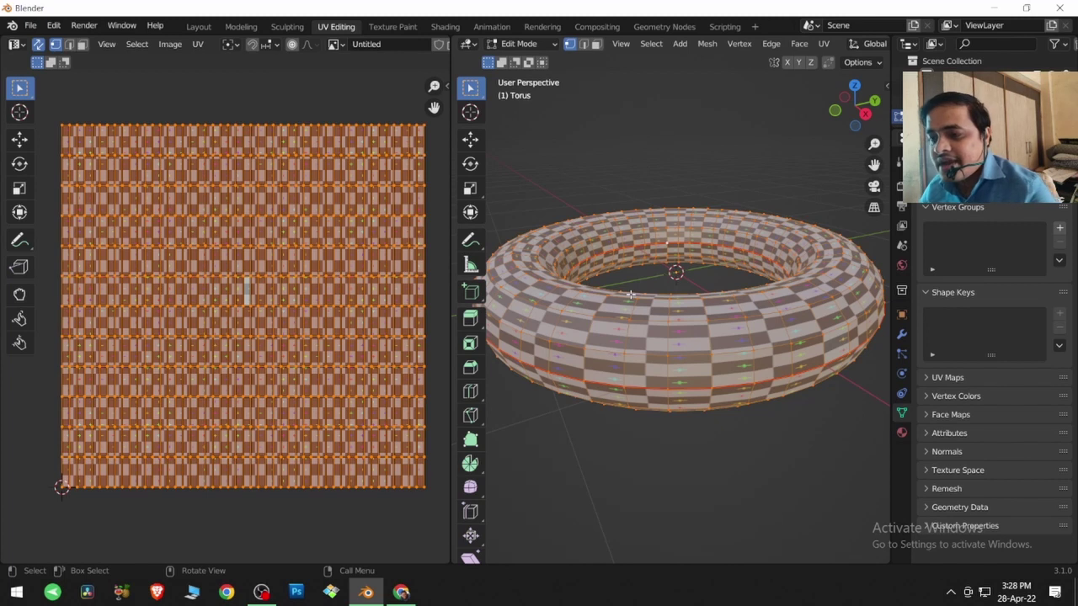
key("u")
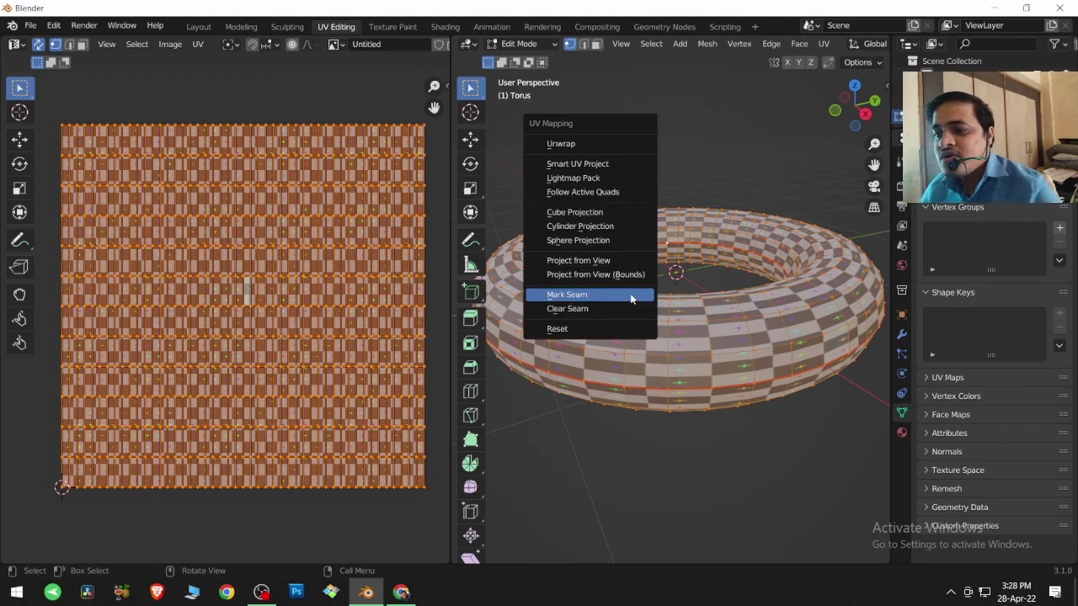
left_click(612, 145)
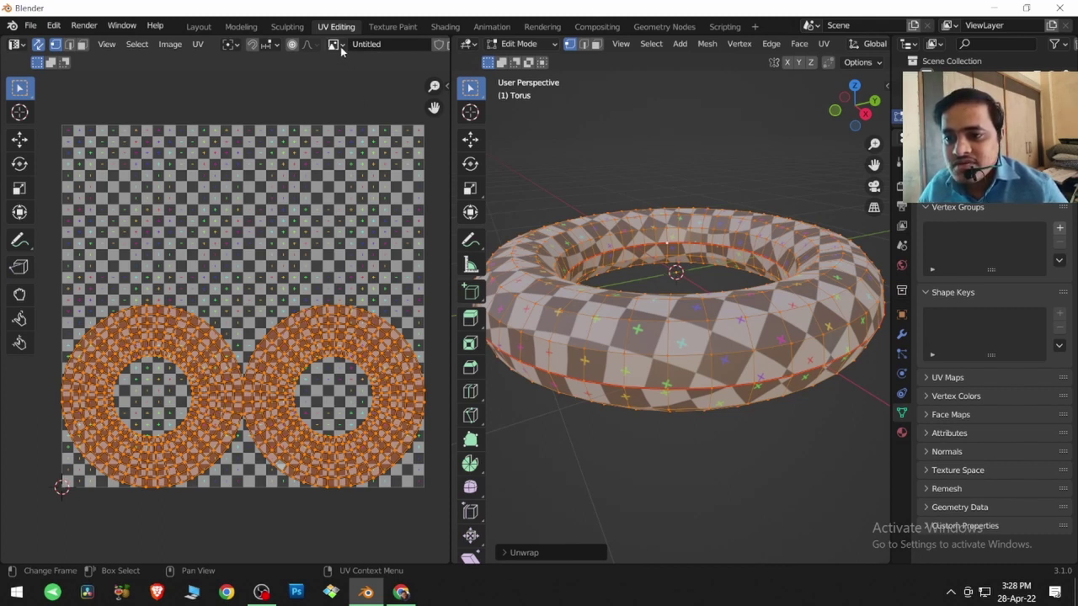
- Create a new blank image behind the UV layout, keeping the default name
scroll(341, 46, "down", 2)
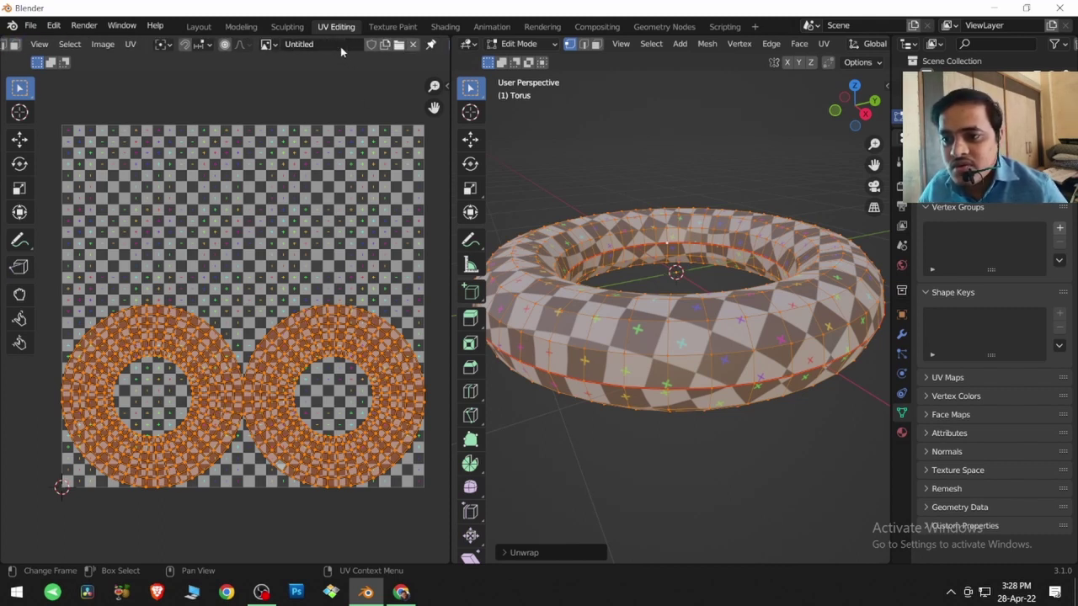
left_click(385, 44)
left_click(414, 144)
left_click(416, 159)
left_click(383, 190)
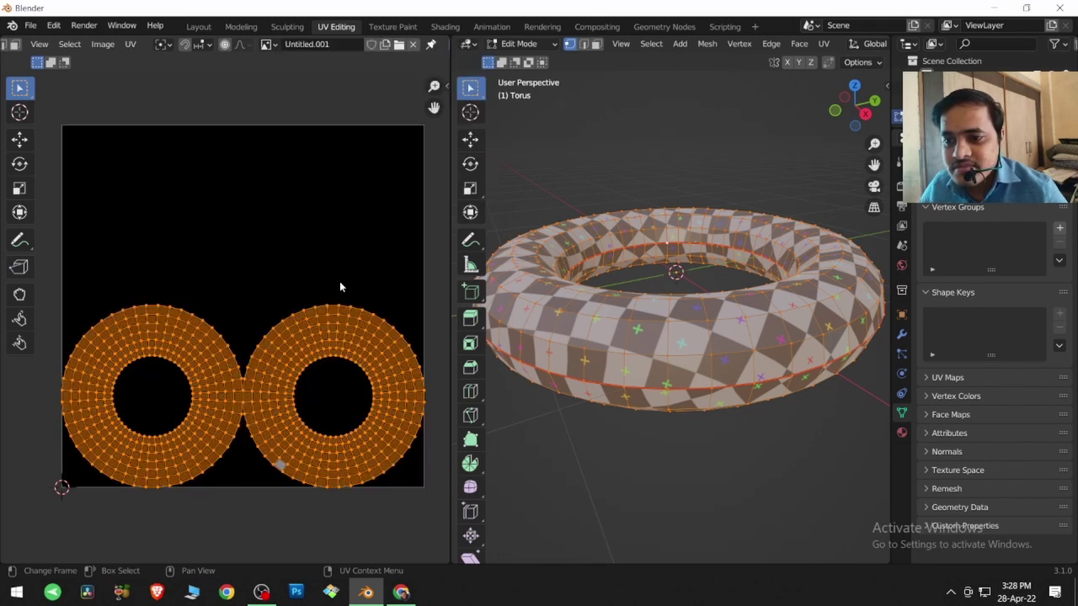
- Deselect the whole mesh and enable the Display Stretch overlay for the UV layout
key("alt+a")
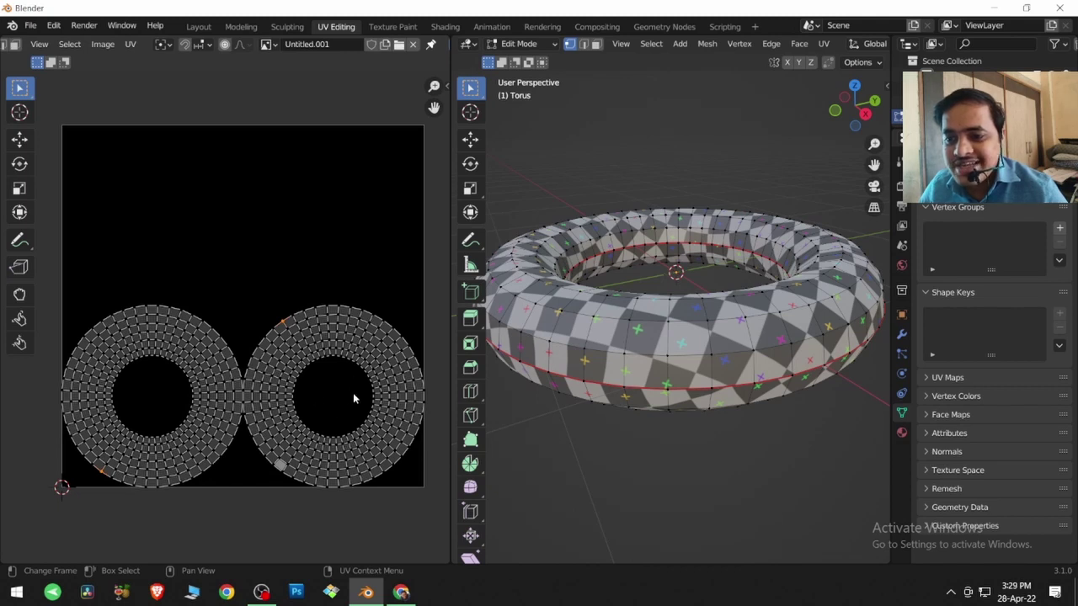
scroll(353, 388, "up", 1)
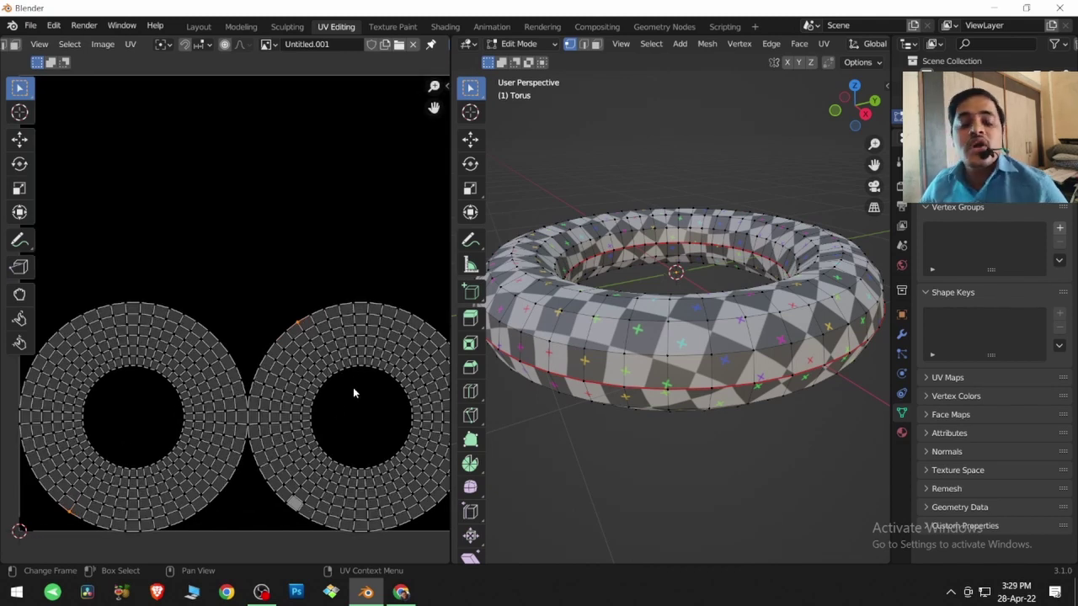
middle_click_drag(352, 393, 301, 337)
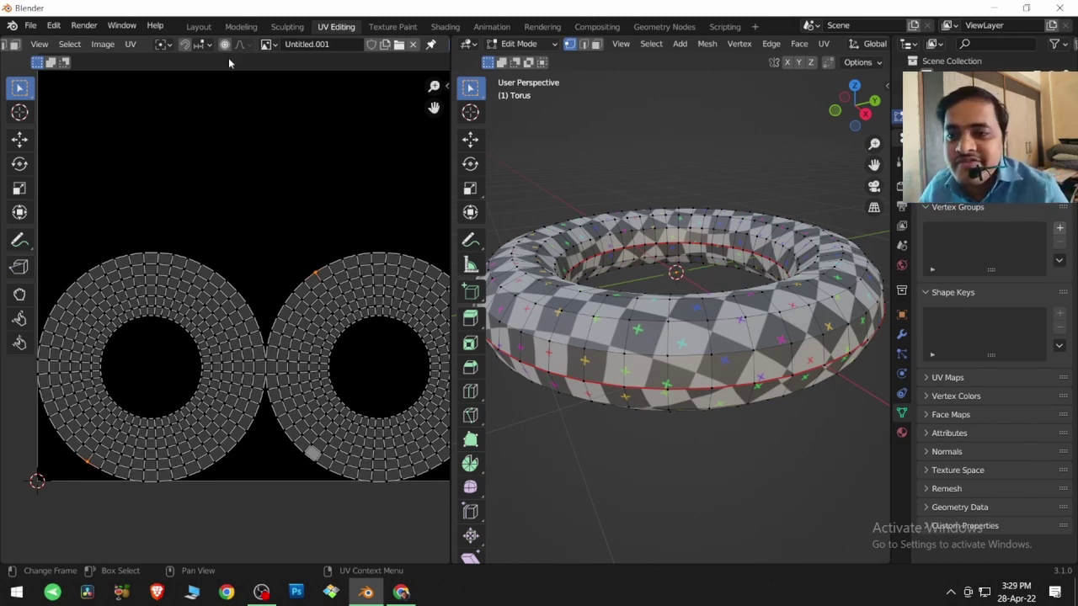
scroll(236, 48, "down", 5)
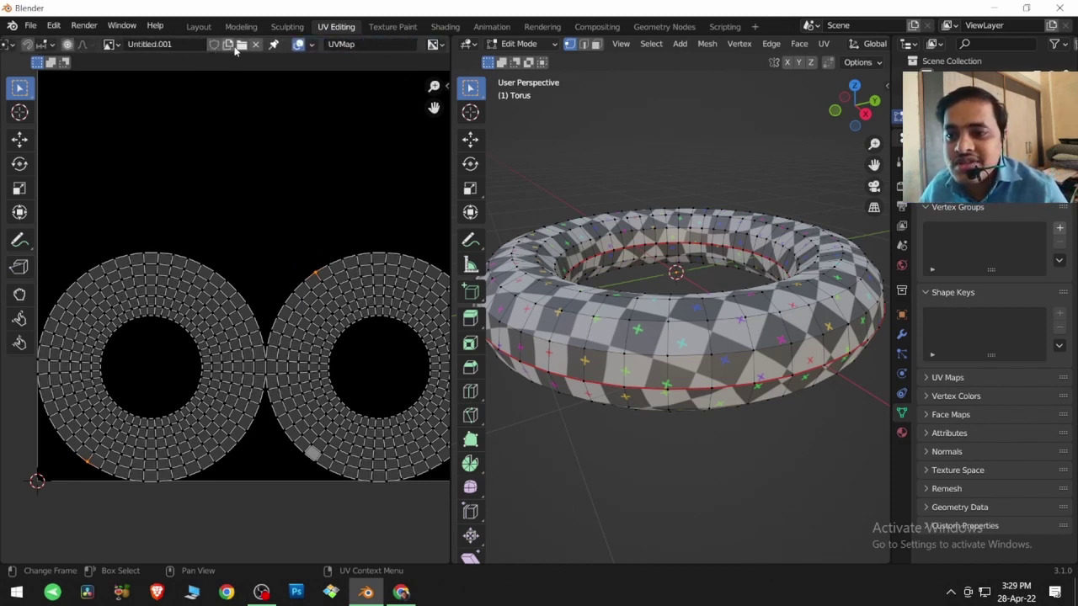
left_click(310, 45)
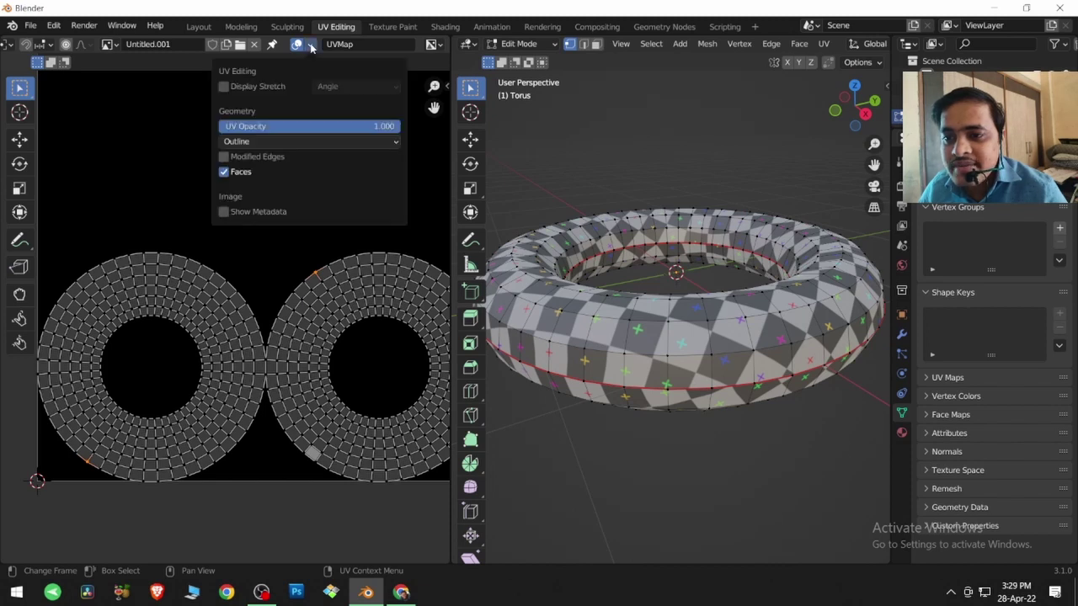
left_click(224, 87)
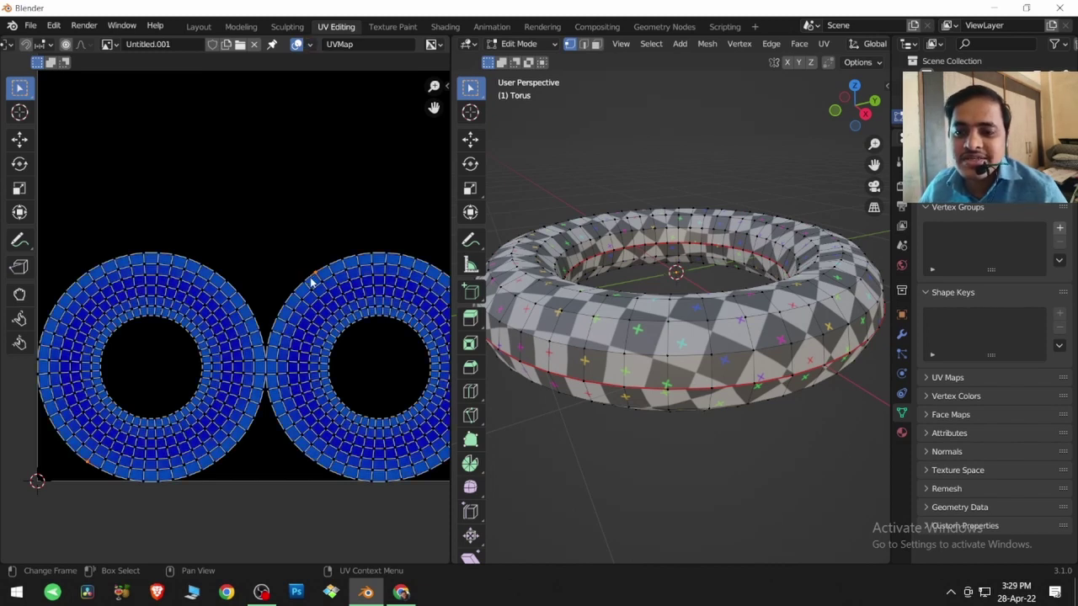
- Try moving two adjacent outer-rim UV vertices of one ring island by about -0.075 in X and 0.246 in Y, and undo the move
left_click_drag(335, 245, 363, 261)
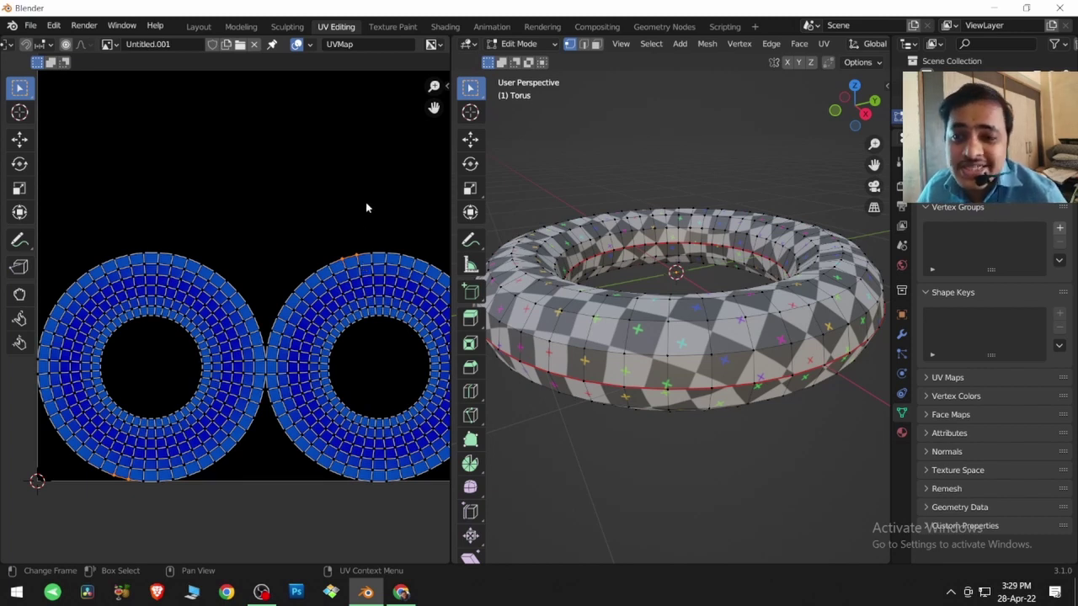
key("g")
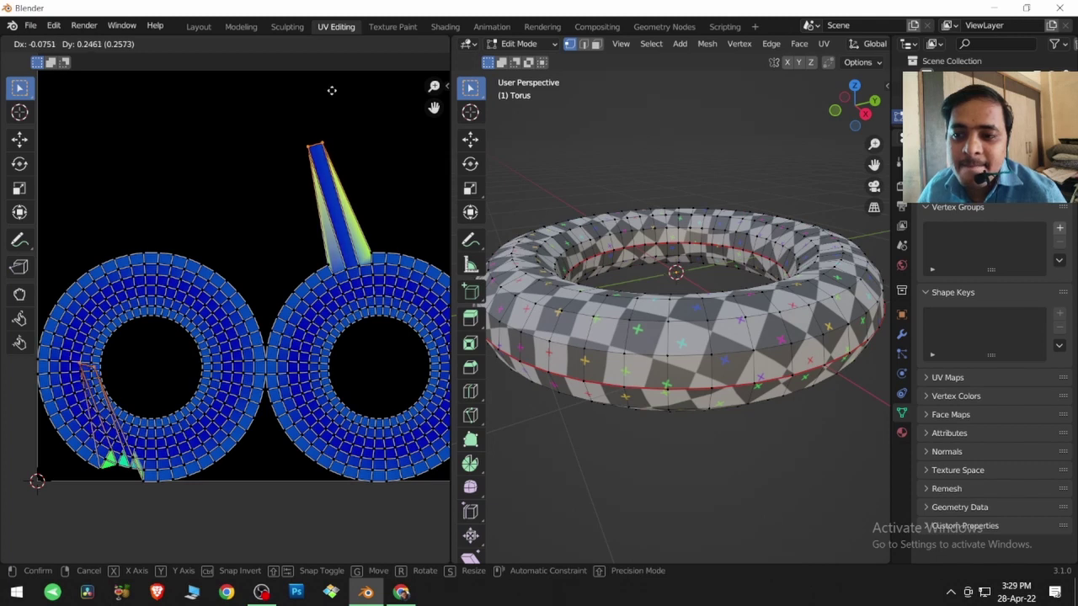
left_click(332, 90)
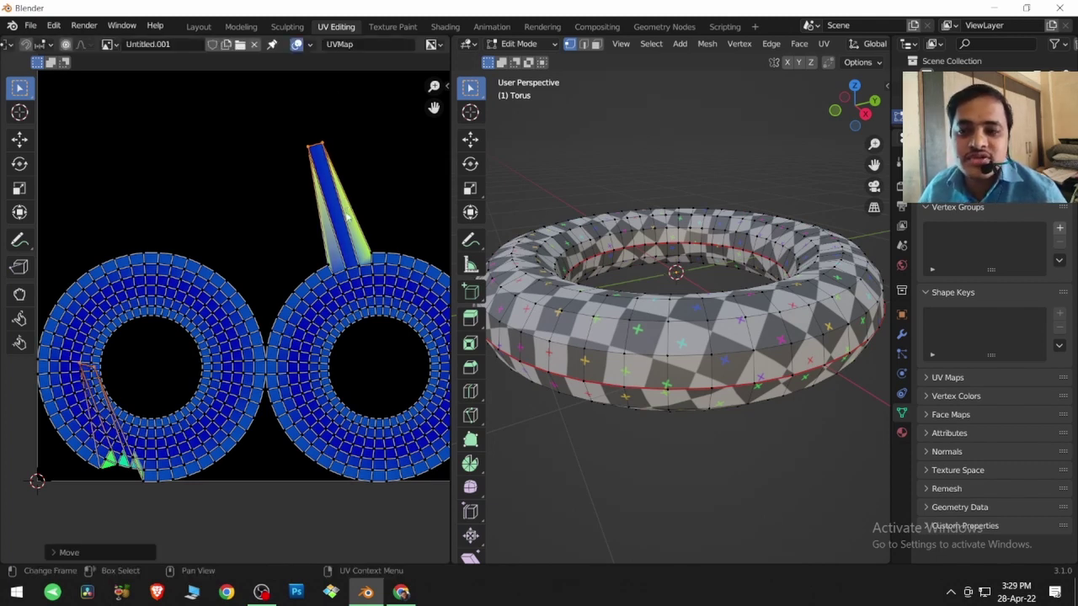
key("ctrl+z")
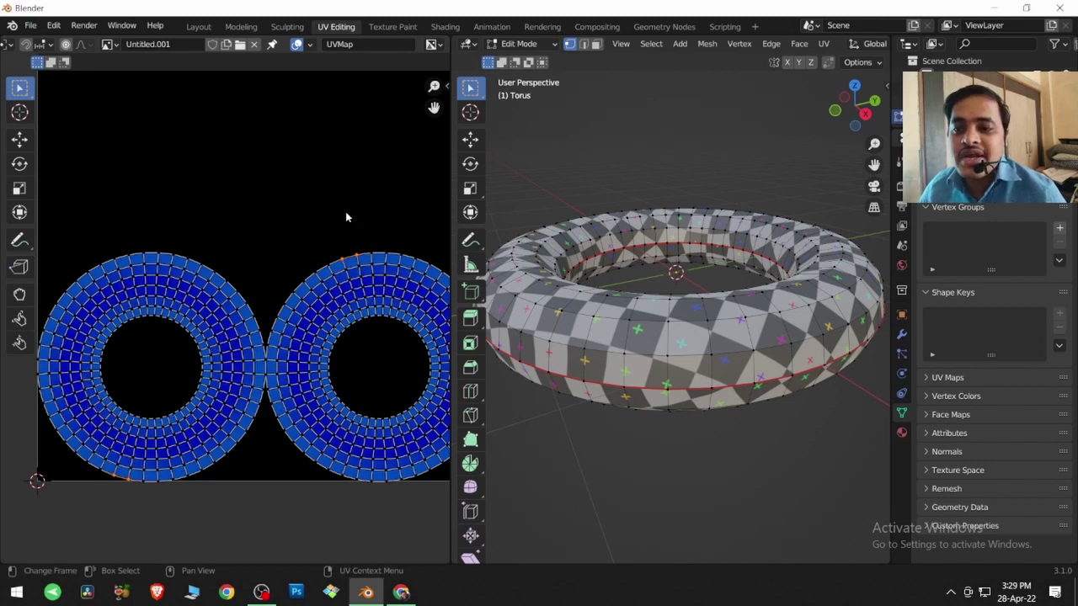
- Select the entire torus mesh and clear all of its marked seams
middle_click_drag(657, 278, 662, 383)
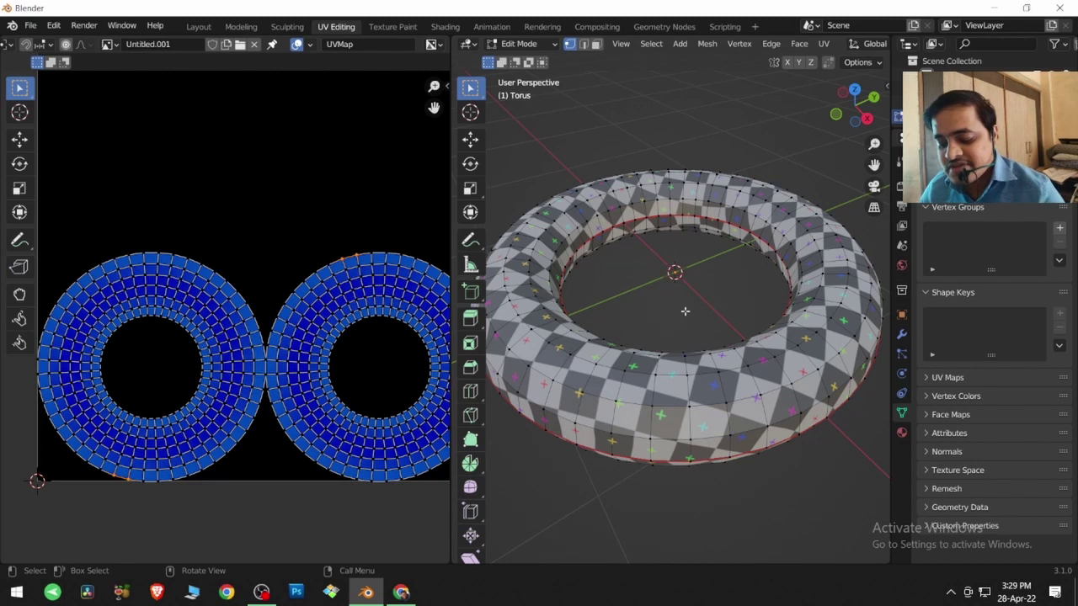
key("u")
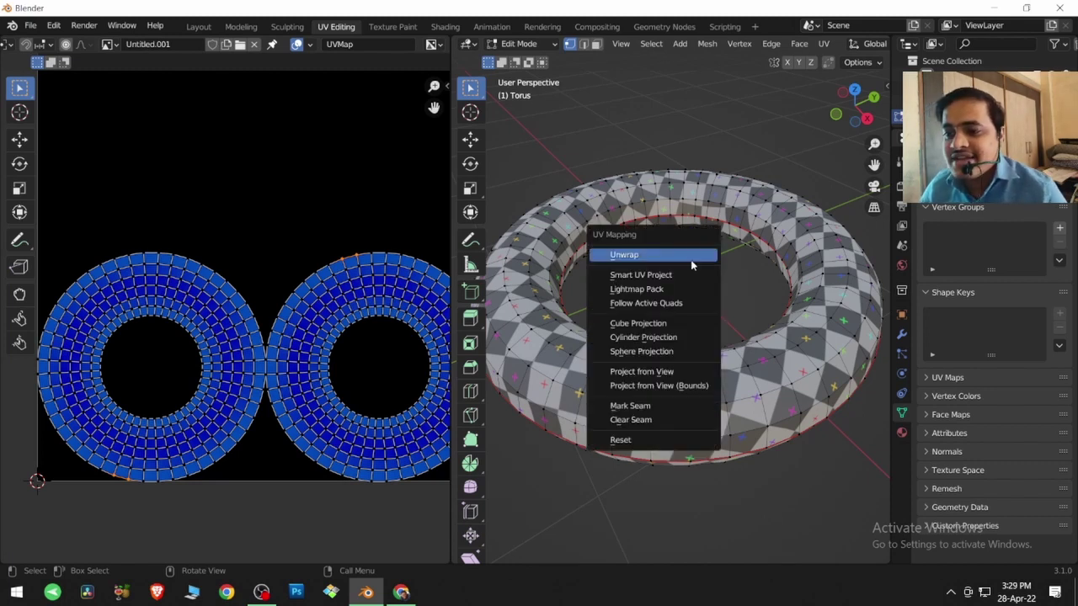
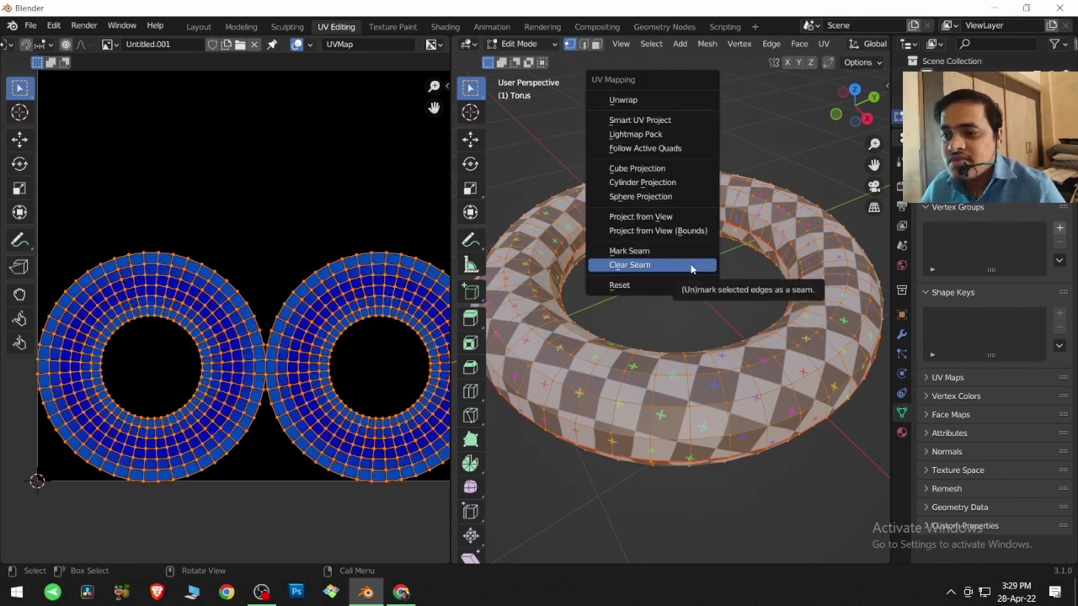
left_click(690, 266)
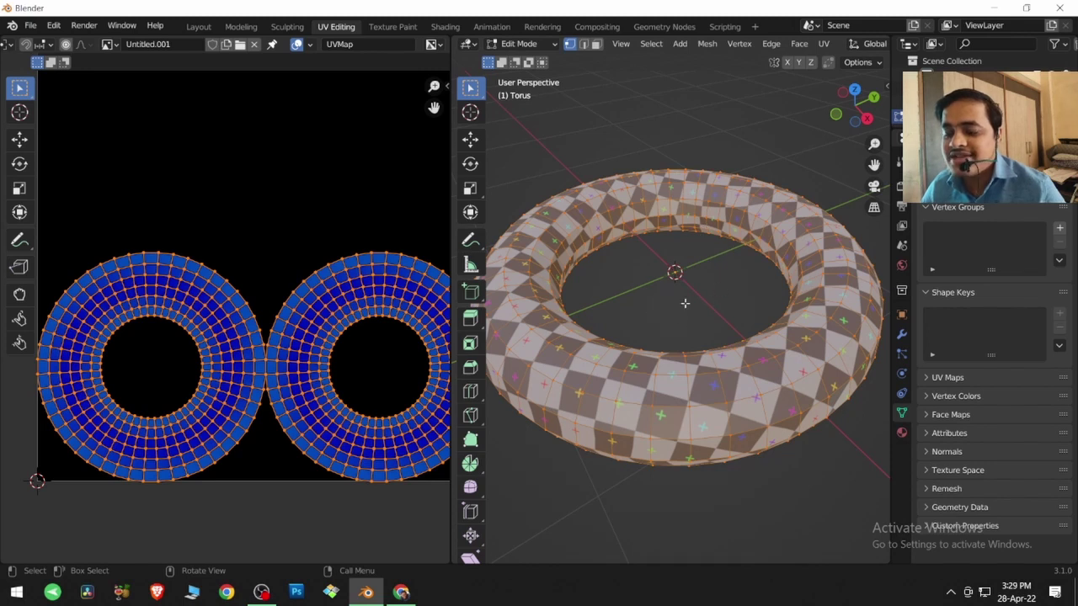
- Unwrap the selected torus with Smart UV Project, using a 66° angle limit and the aspect correction enabled
scroll(685, 303, "down", 2)
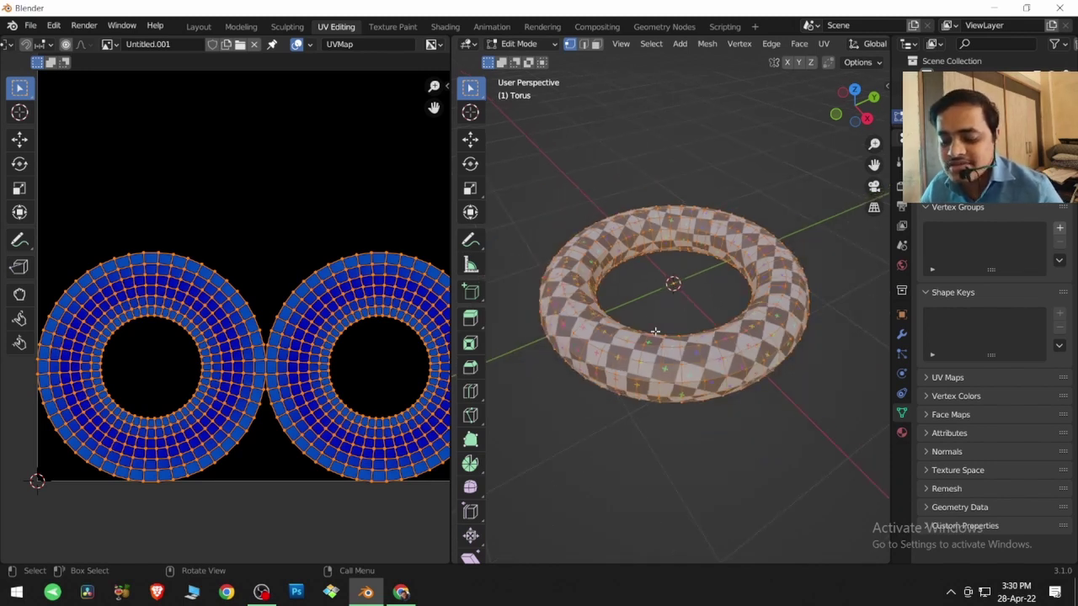
key("u")
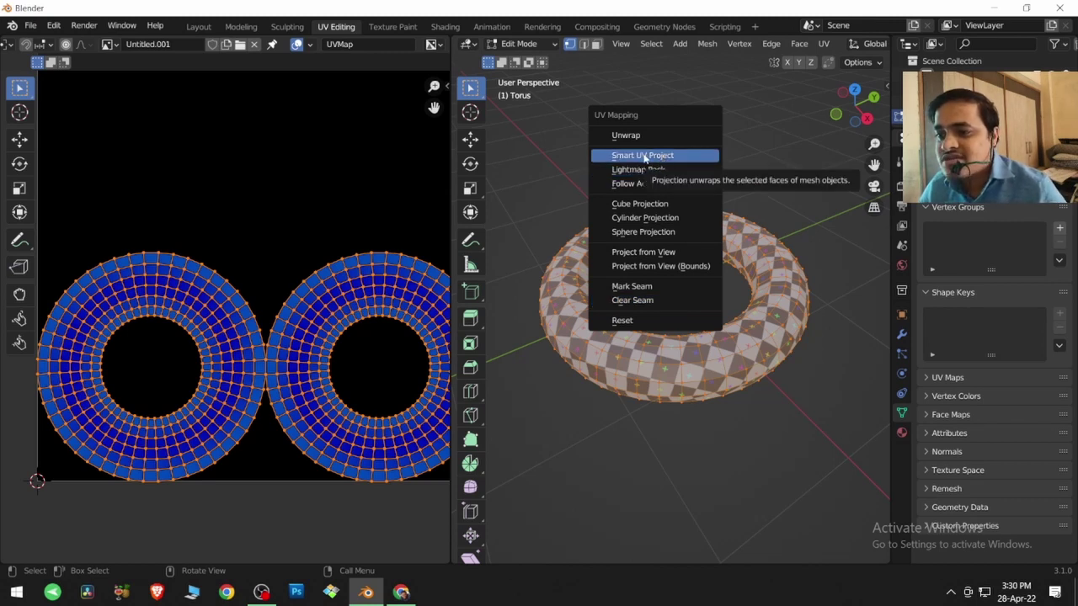
left_click(675, 157)
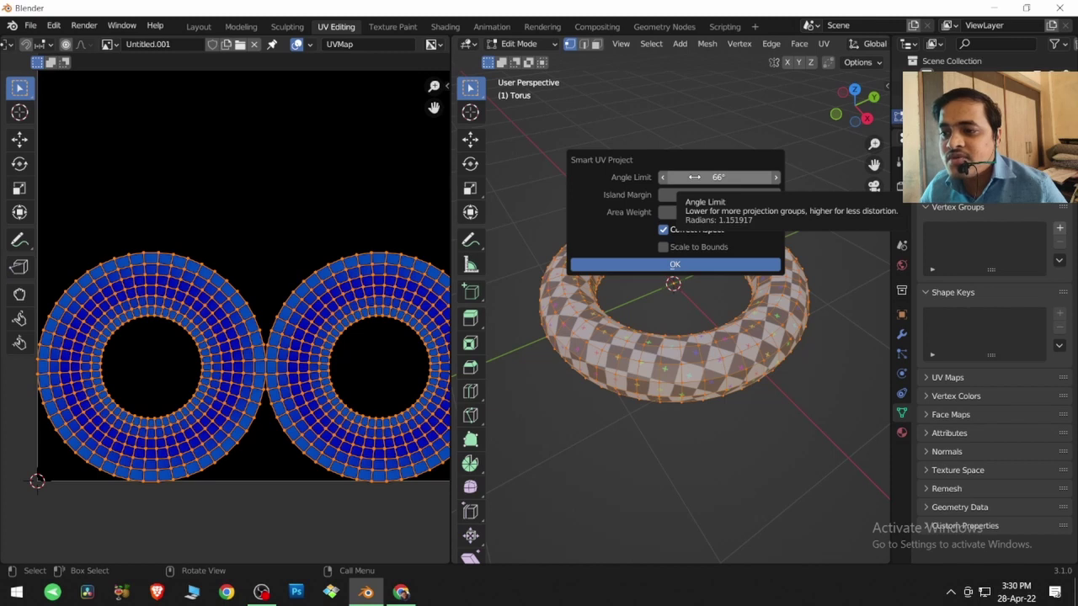
left_click(684, 266)
scroll(268, 352, "down", 3)
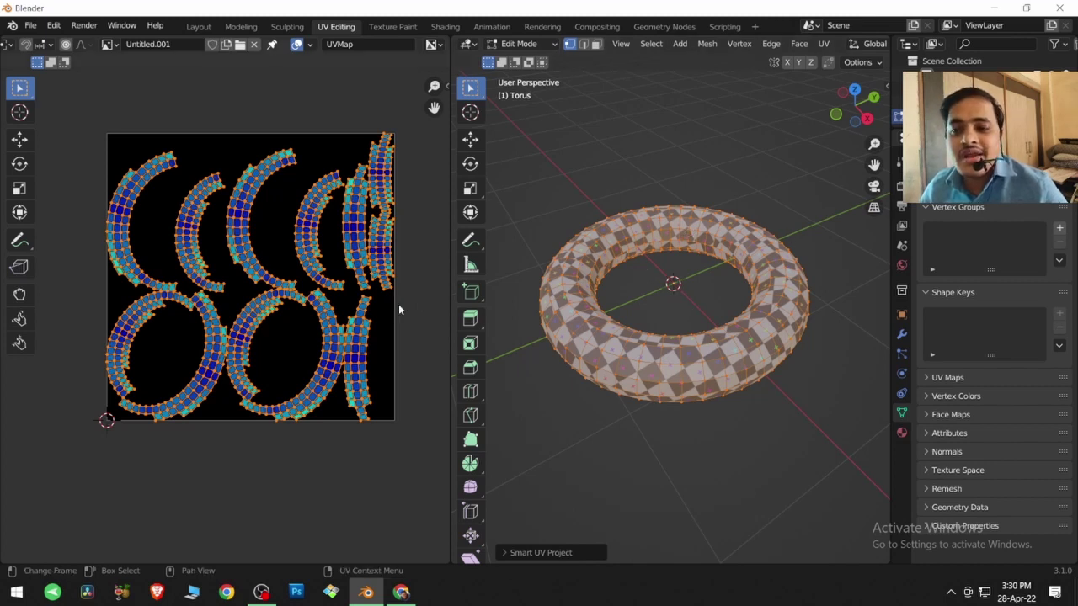
- Try Smart UV Project angle limits of 83° and 0°, and examine the checker pattern on the torus
left_click(523, 553)
left_click_drag(619, 486, 656, 487)
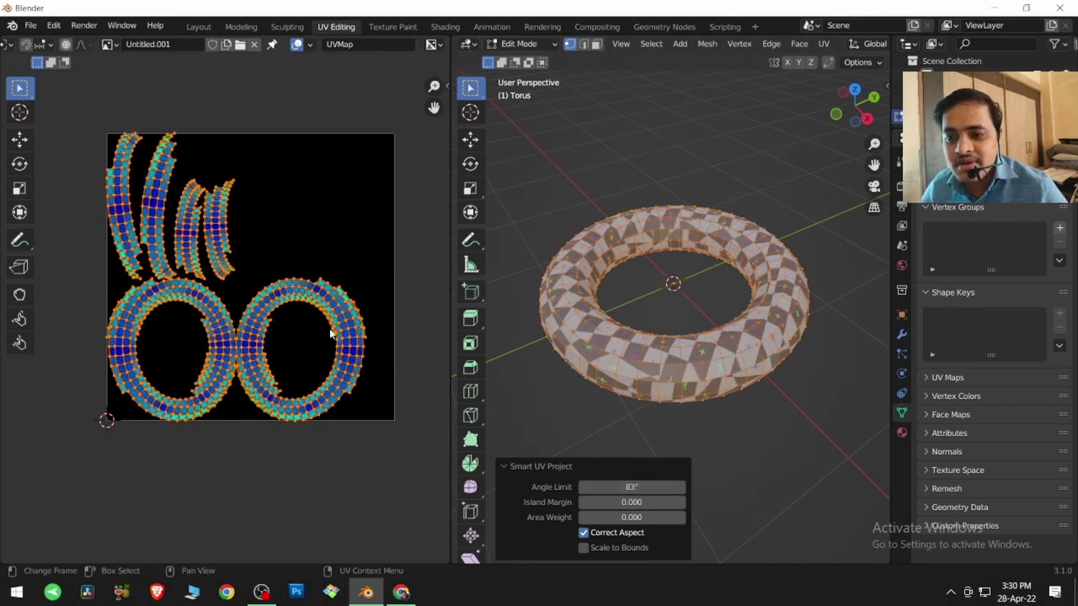
left_click_drag(634, 487, 463, 487)
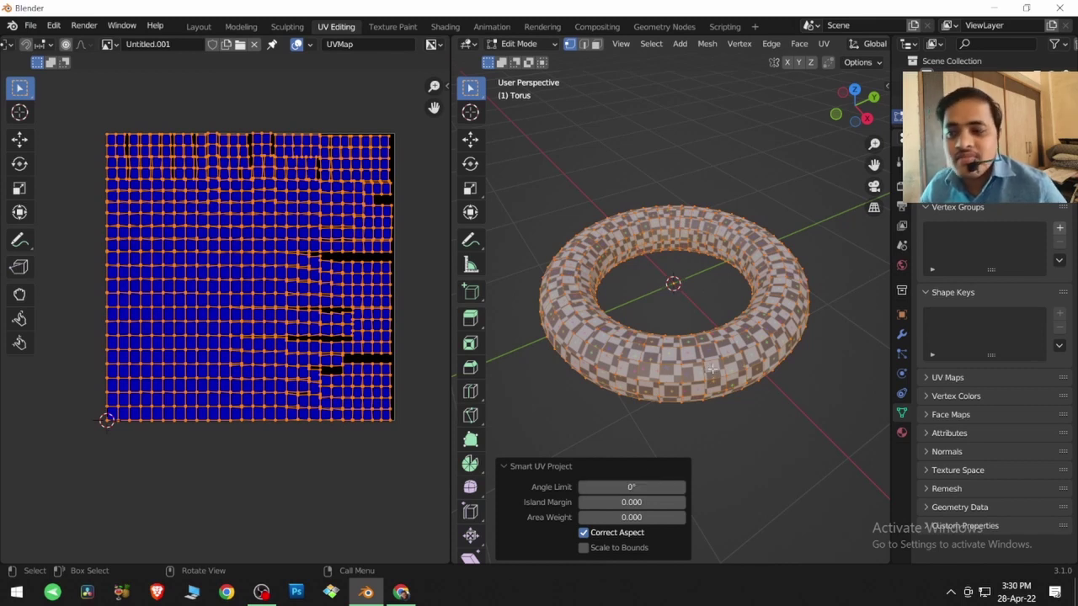
scroll(745, 383, "up", 2)
scroll(746, 383, "up", 3)
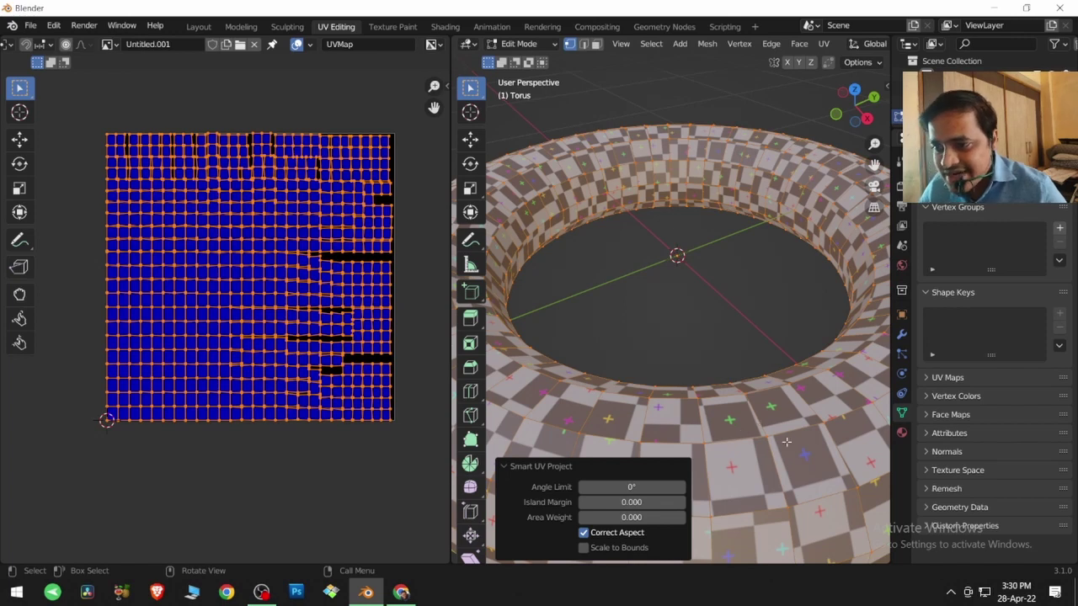
- Set the Smart UV Project angle limit to 40° and the island margin to 0.020
left_click_drag(631, 487, 714, 486)
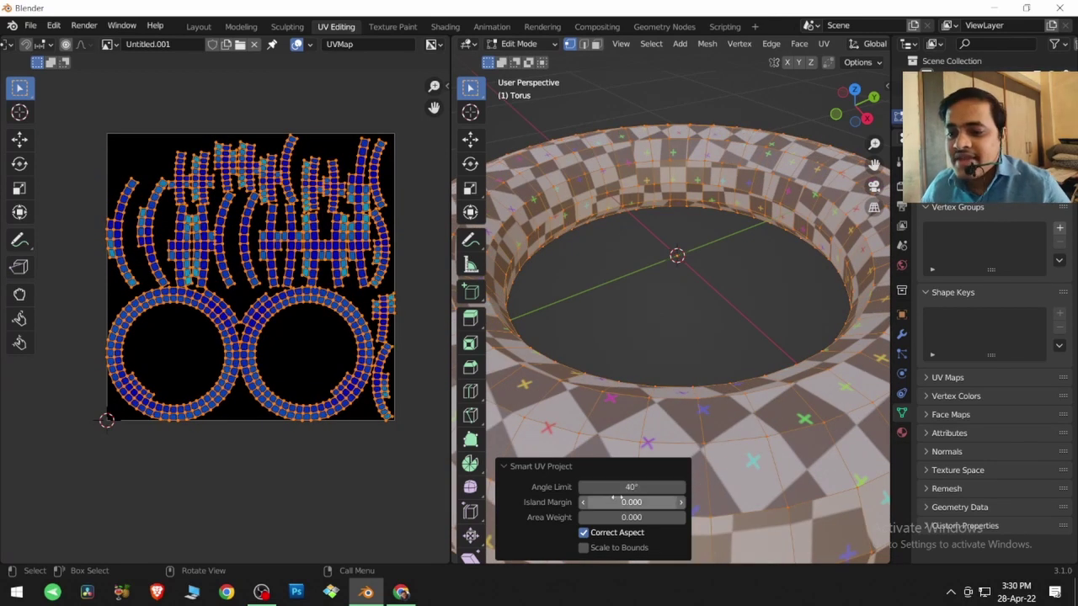
mouse_move(612, 502)
left_mouse_down()
mouse_move(655, 503)
mouse_move(612, 502)
left_mouse_up()
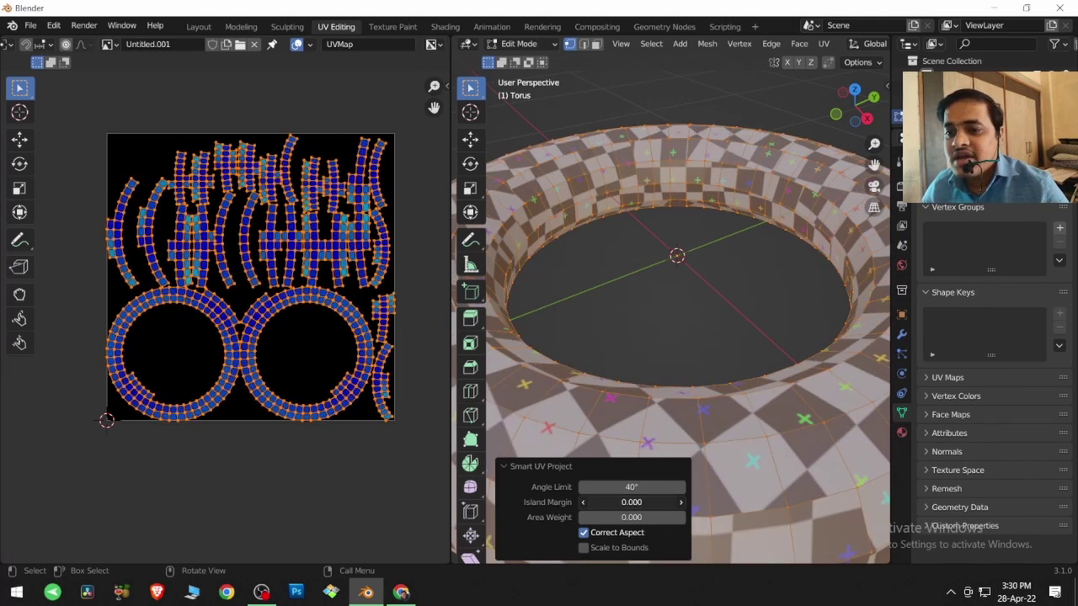
mouse_move(612, 502)
left_mouse_down()
mouse_move(623, 502)
mouse_move(614, 502)
left_mouse_up()
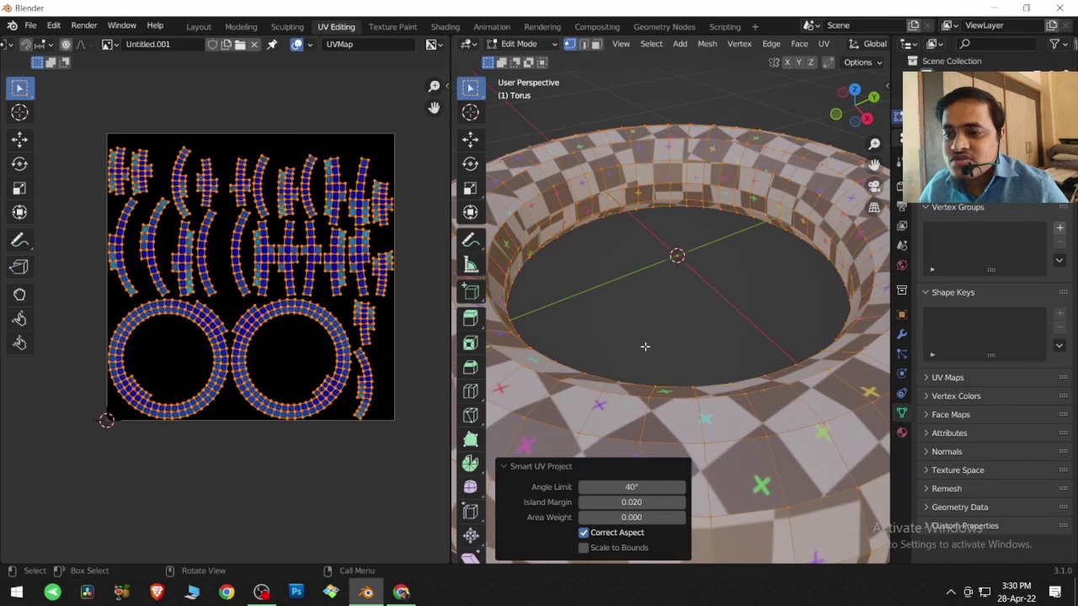
scroll(645, 346, "down", 3)
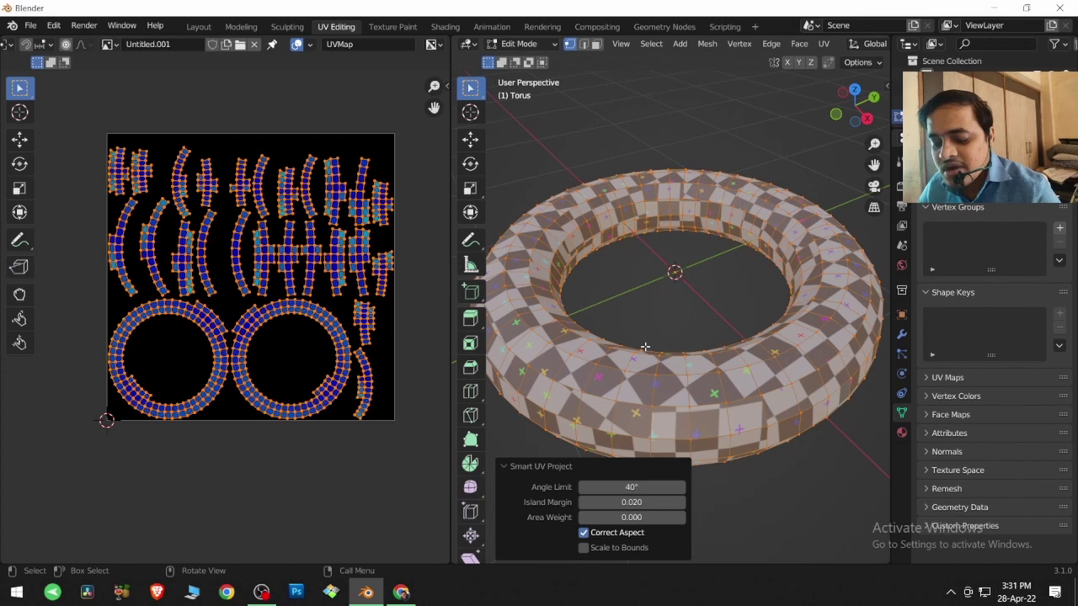
- Unwrap the selected torus with Lightmap Pack using its existing settings
key("u")
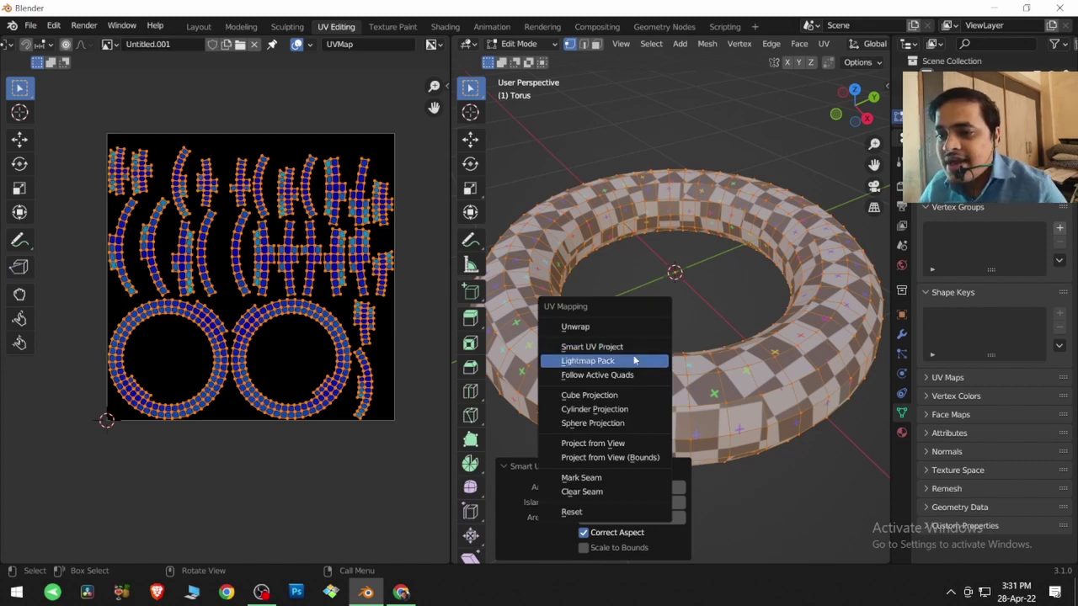
left_click(634, 360)
left_click(659, 505)
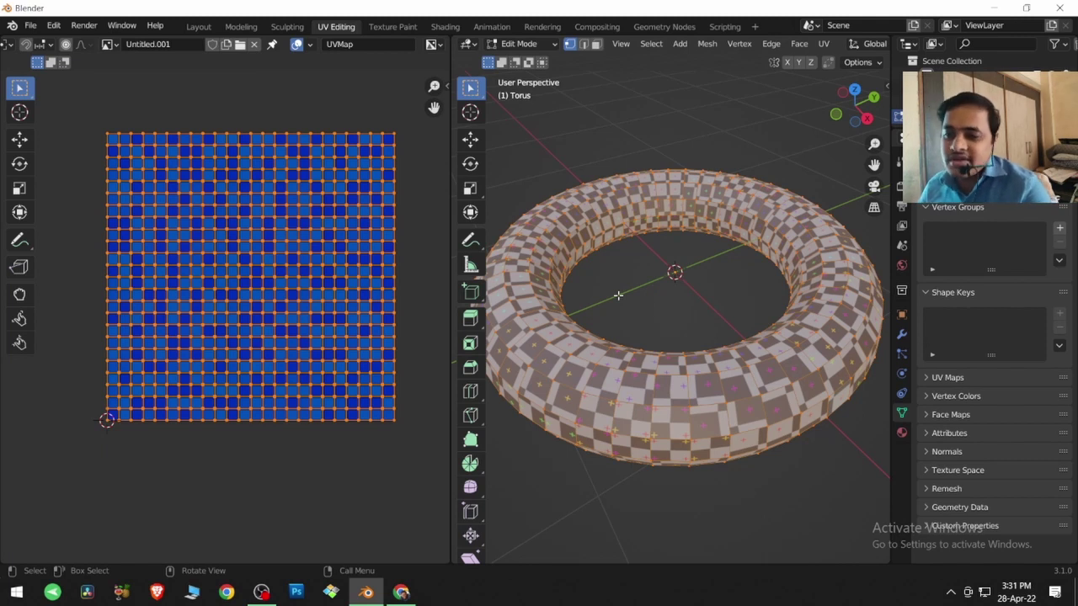
- Mark seams on the torus's outer rim loop, its inner loop and one cross-section loop at the front
key("u")
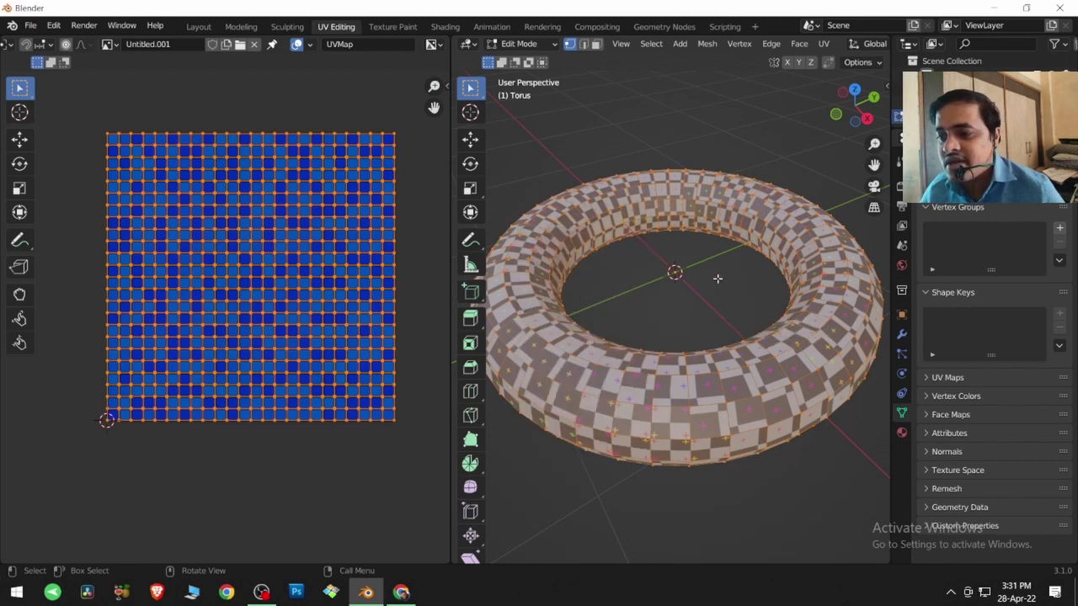
middle_click_drag(682, 359, 680, 481, "alt")
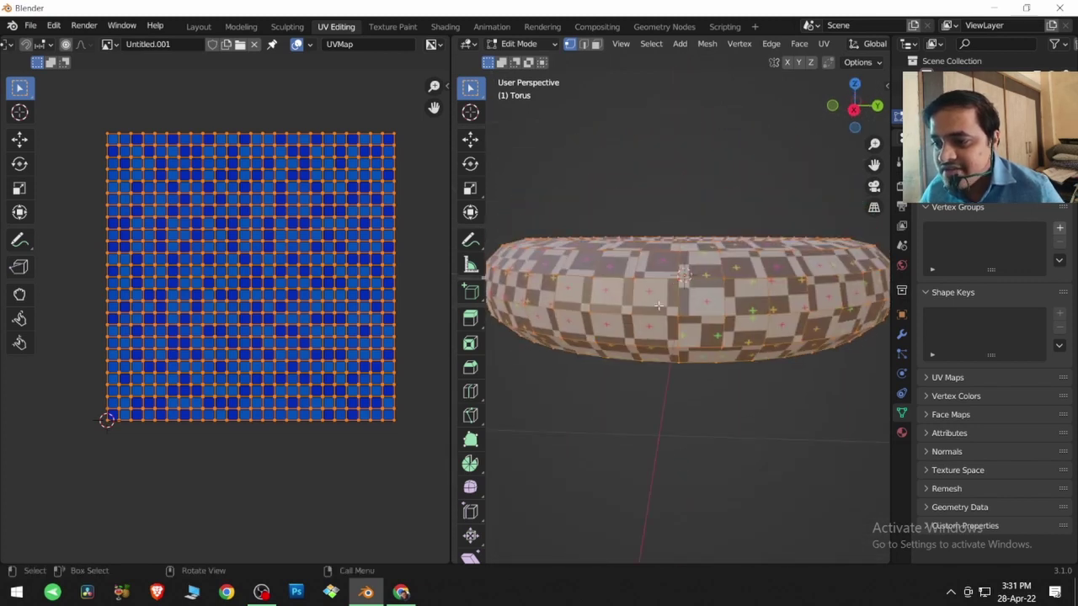
left_click(649, 315, "alt")
middle_click_drag(649, 315, 679, 247)
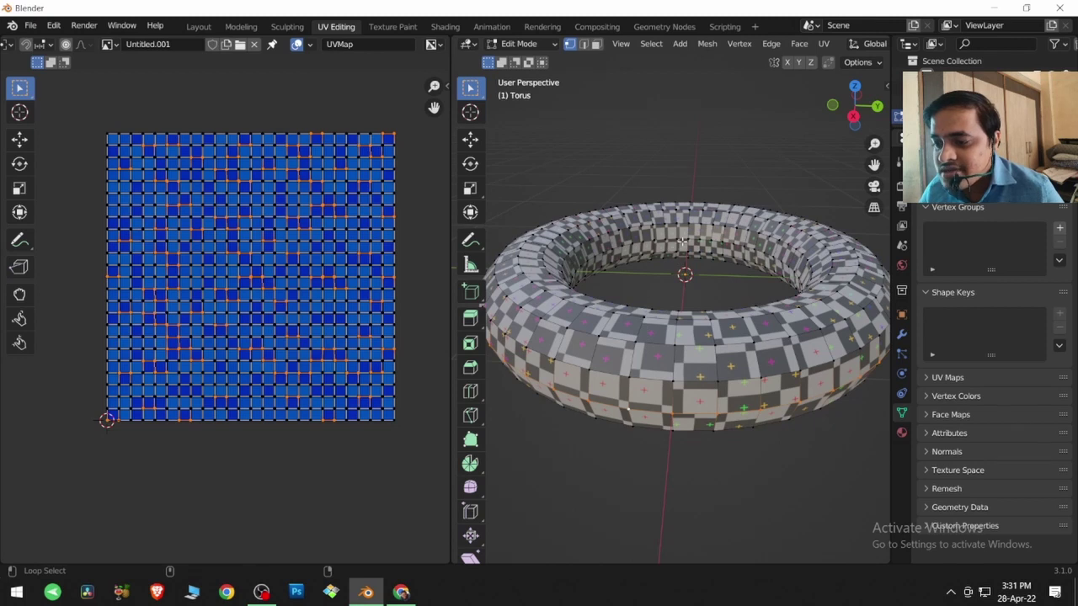
left_click(682, 242, "alt+shift")
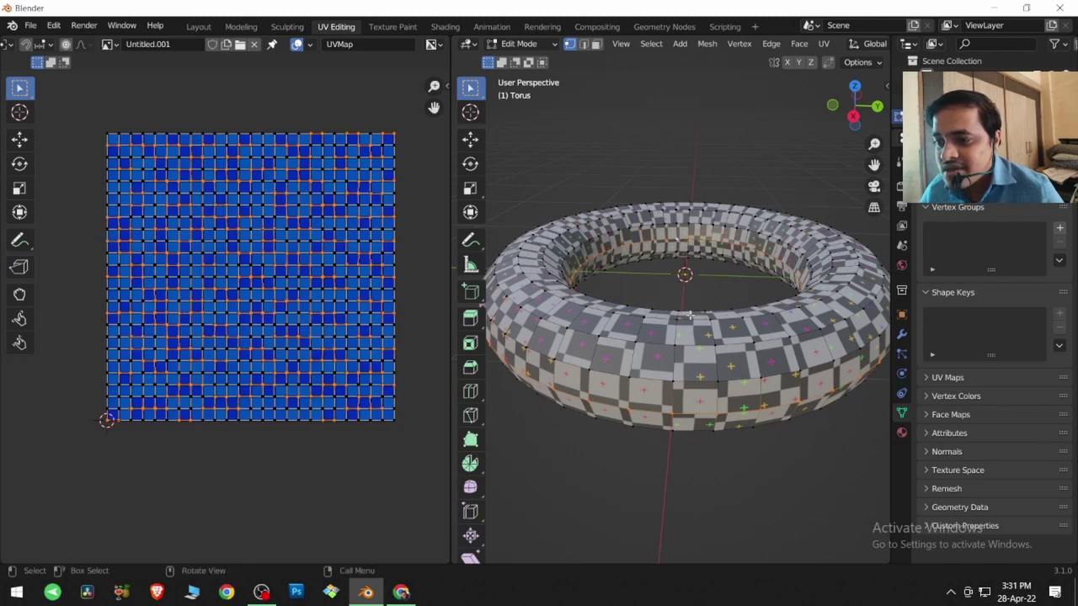
left_click(634, 360, "alt+shift")
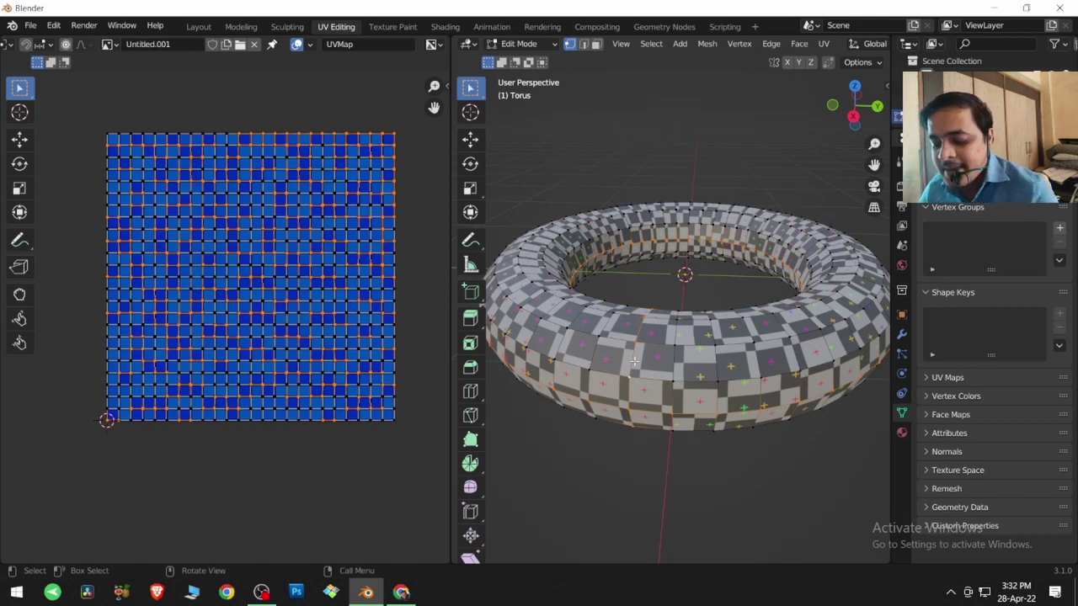
key("u")
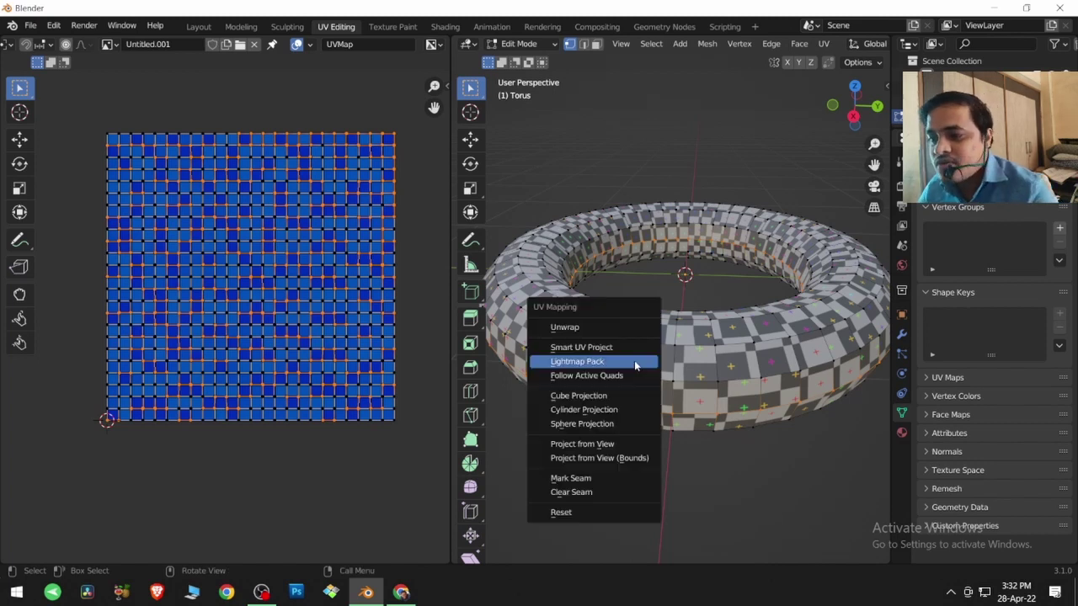
left_click(616, 479)
left_click(637, 454)
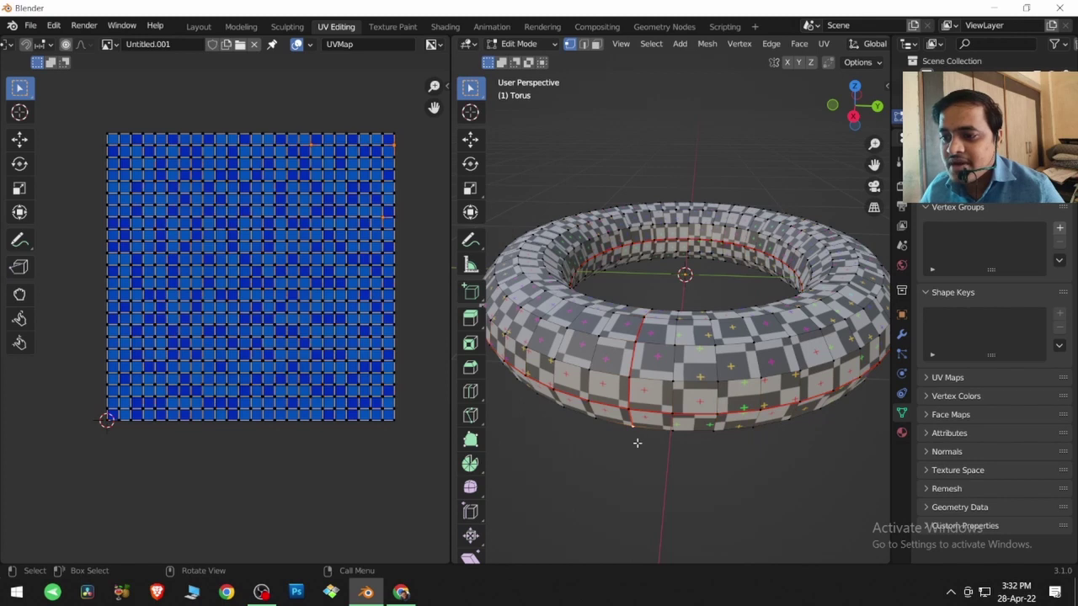
- Switch the torus to face selection and show the 3D view in solid shading
key("3")
middle_click_drag(647, 387, 654, 386)
scroll(862, 47, "down", 5)
scroll(862, 47, "down", 2)
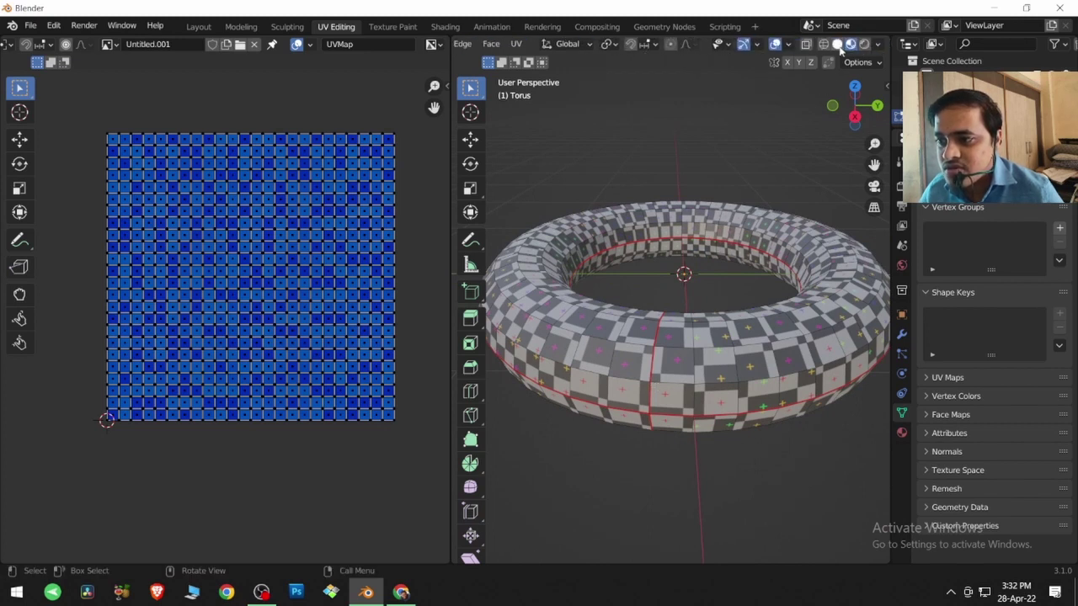
left_click(839, 44)
middle_click_drag(683, 391, 683, 401)
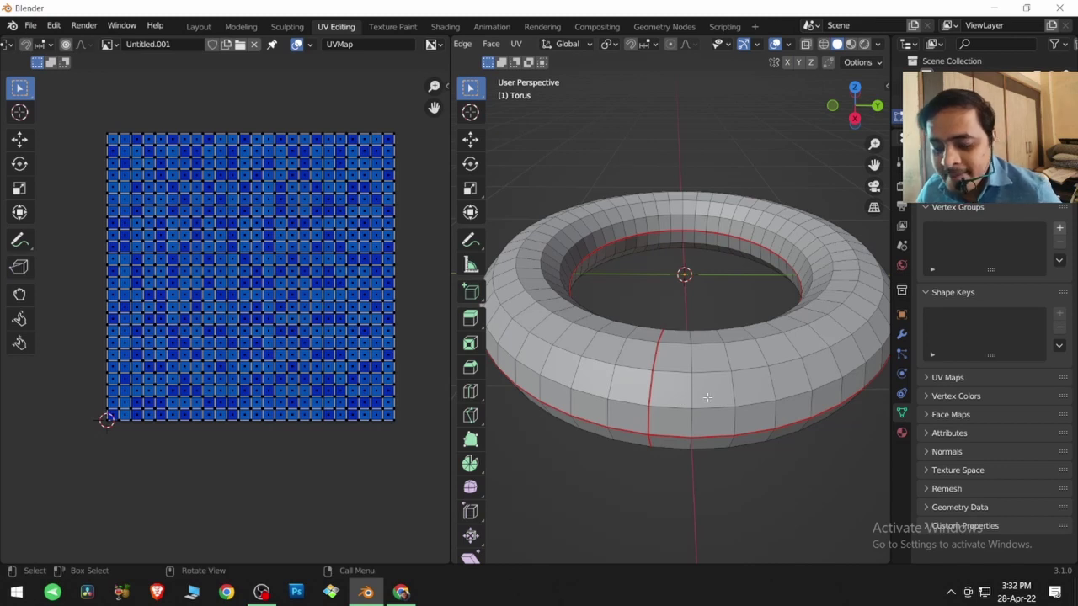
- Select all faces of the torus and unwrap them along the marked seams with the Angle Based method
key("u")
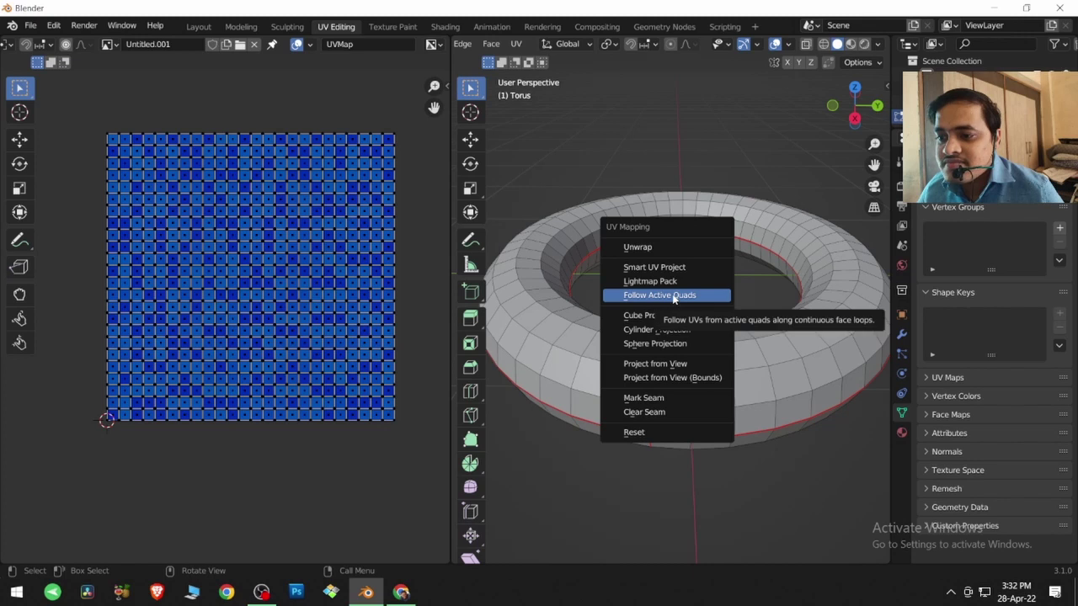
left_click(668, 248)
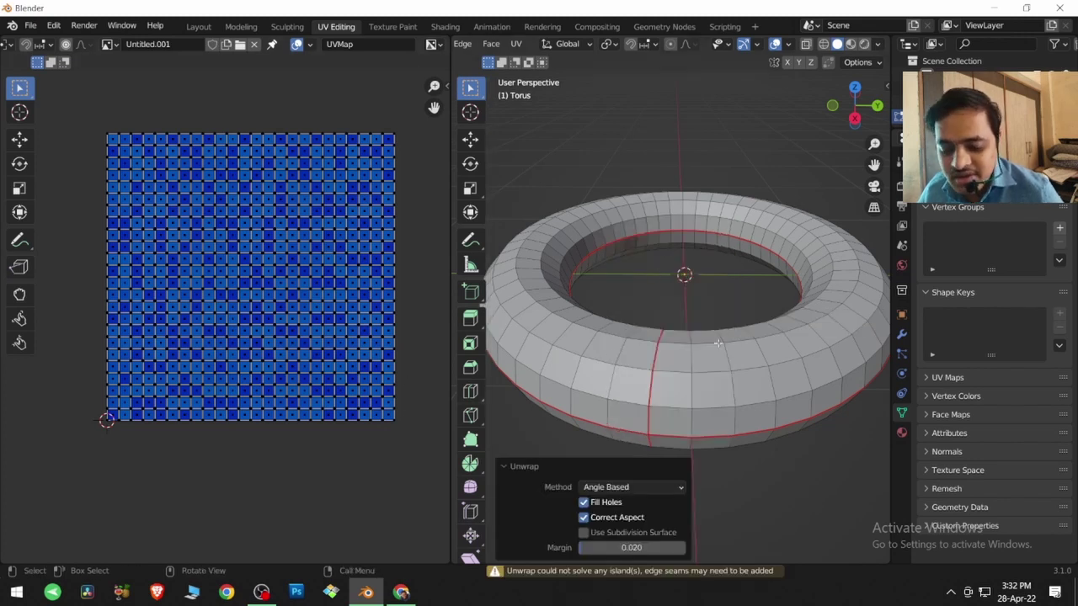
key("a")
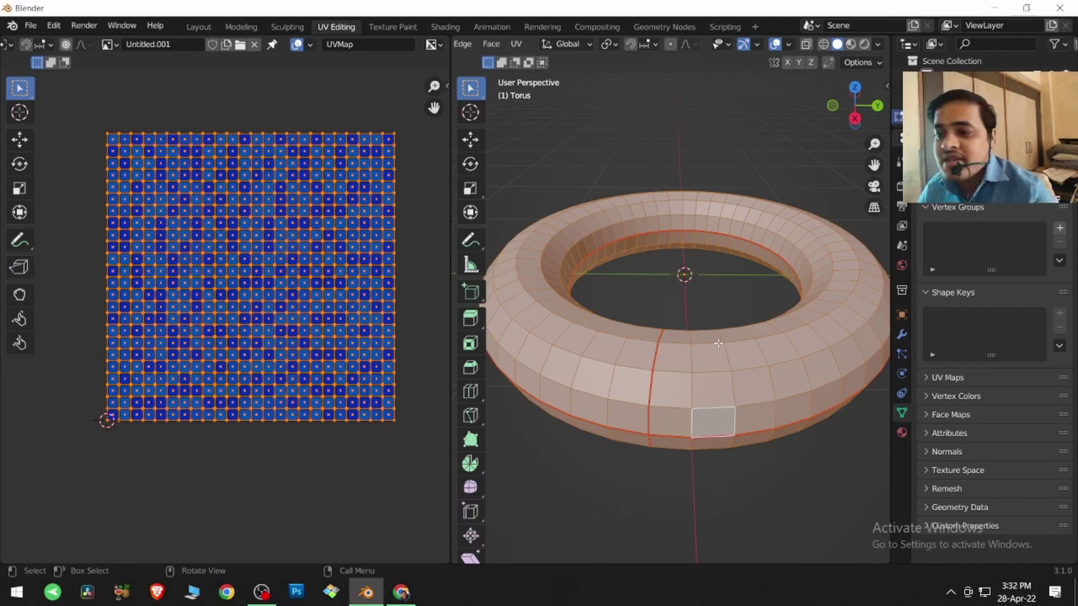
key("u")
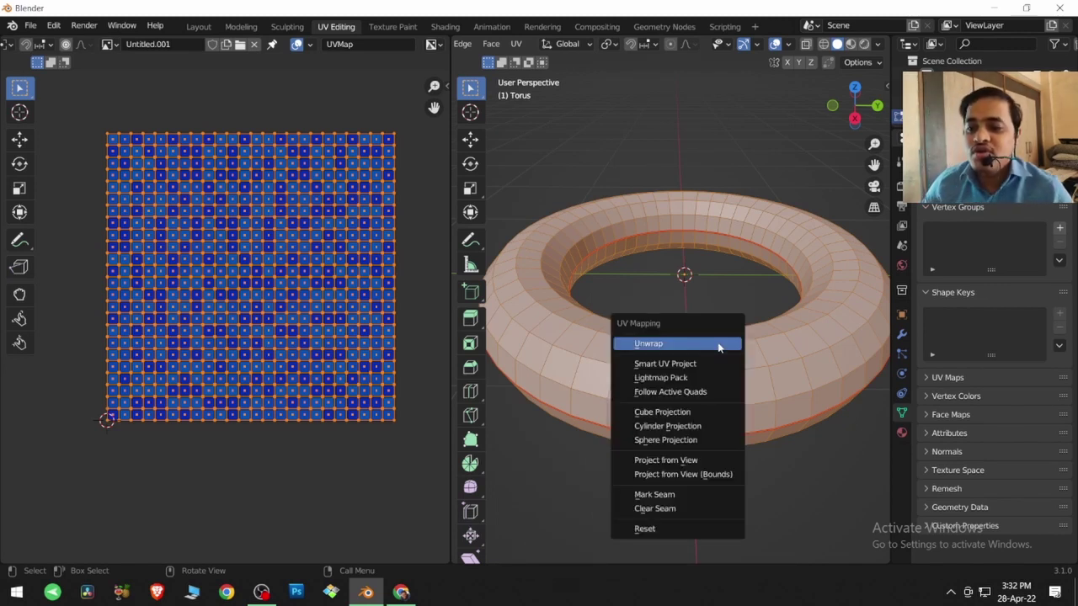
left_click(718, 345)
scroll(344, 335, "up", 1)
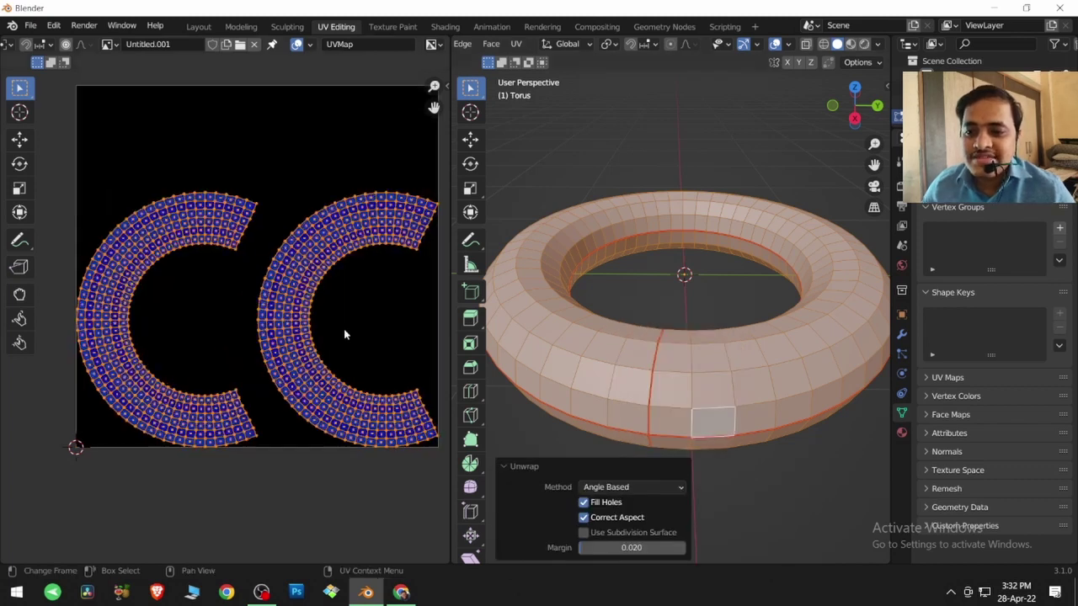
scroll(304, 330, "up", 1)
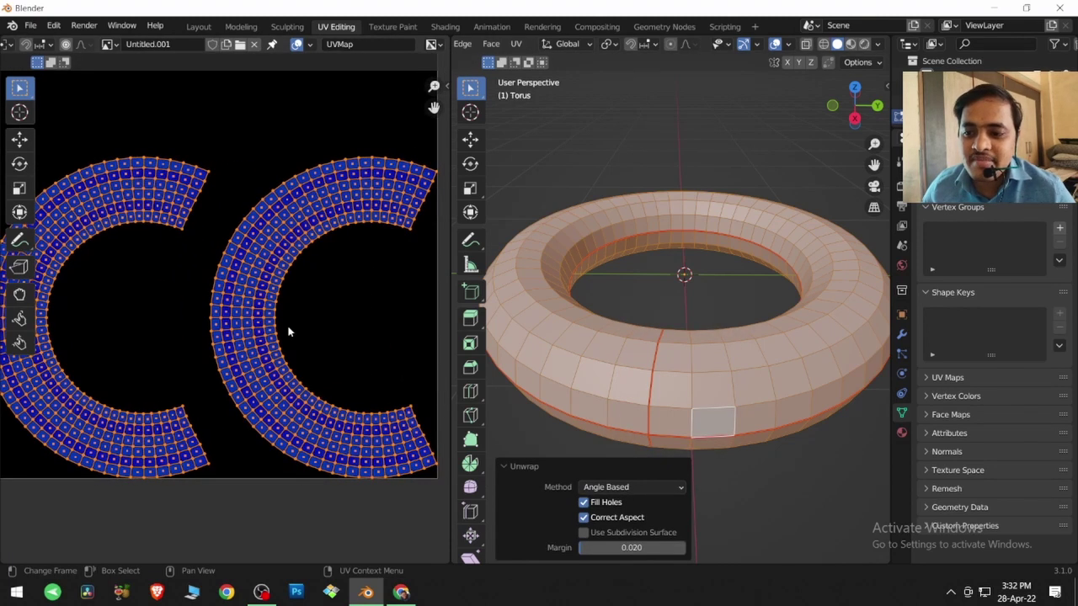
- Try the Conformal method for the torus unwrap and return it to Angle Based
left_click(637, 487)
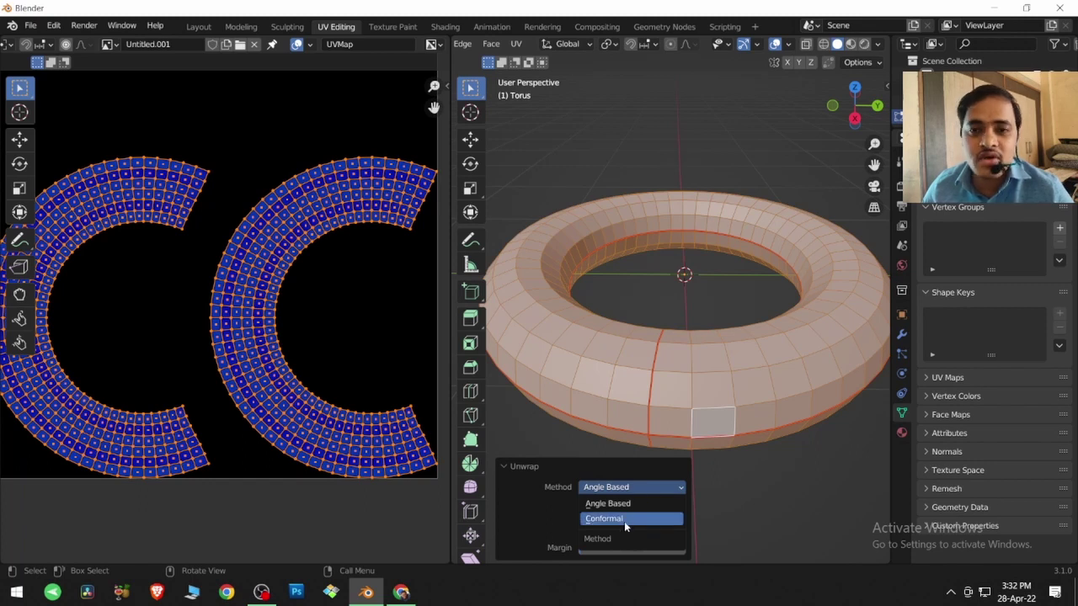
left_click(624, 518)
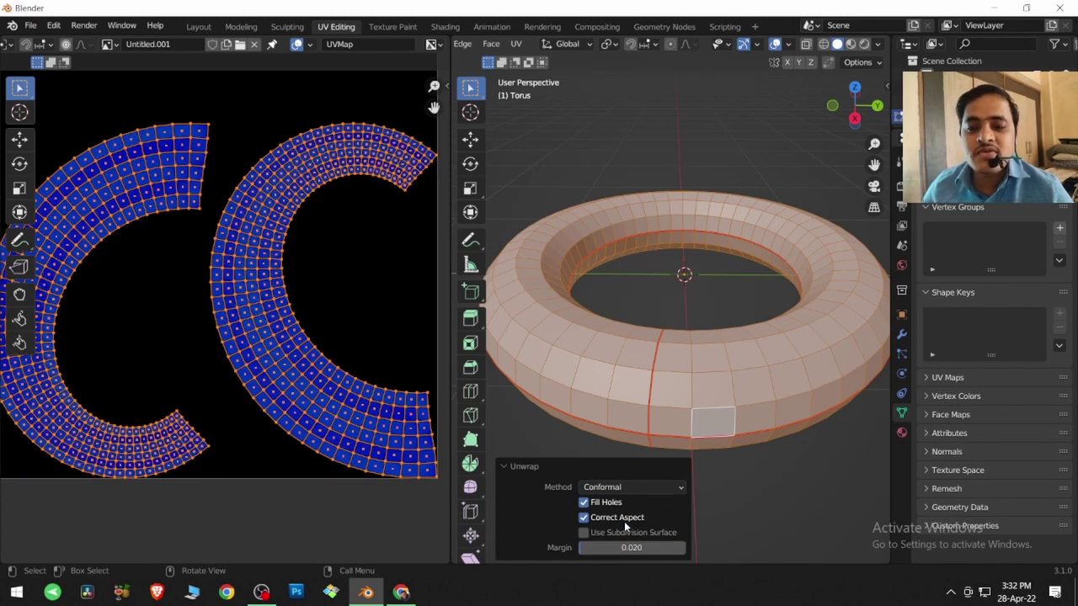
left_click(629, 489)
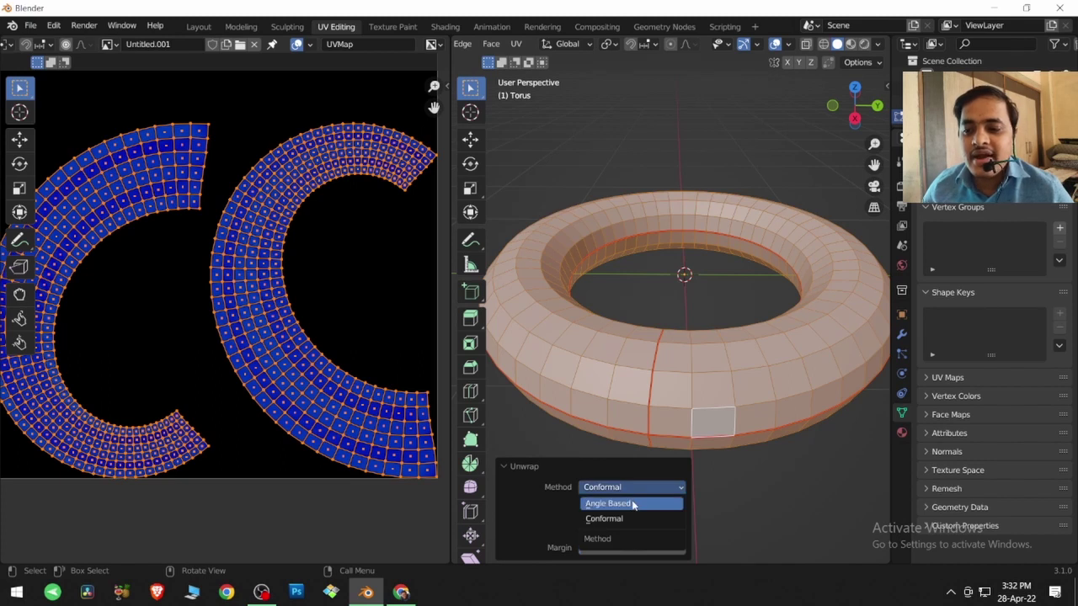
left_click(633, 504)
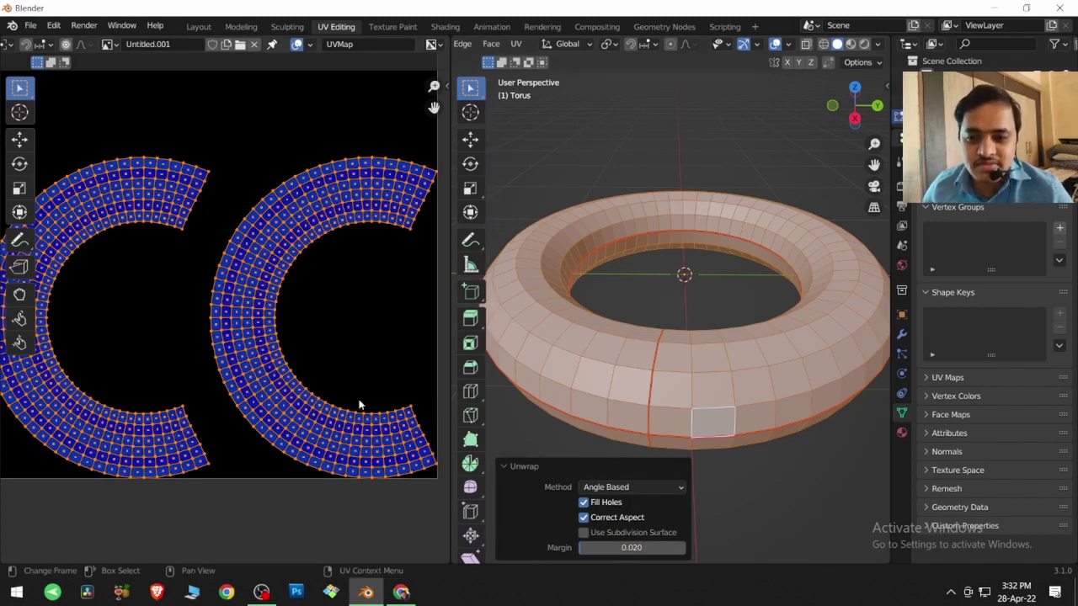
- Use edge selection in the UV editor to select the lower edge of a quad midway along the right-hand C-shaped island
middle_click_drag(281, 331, 255, 328)
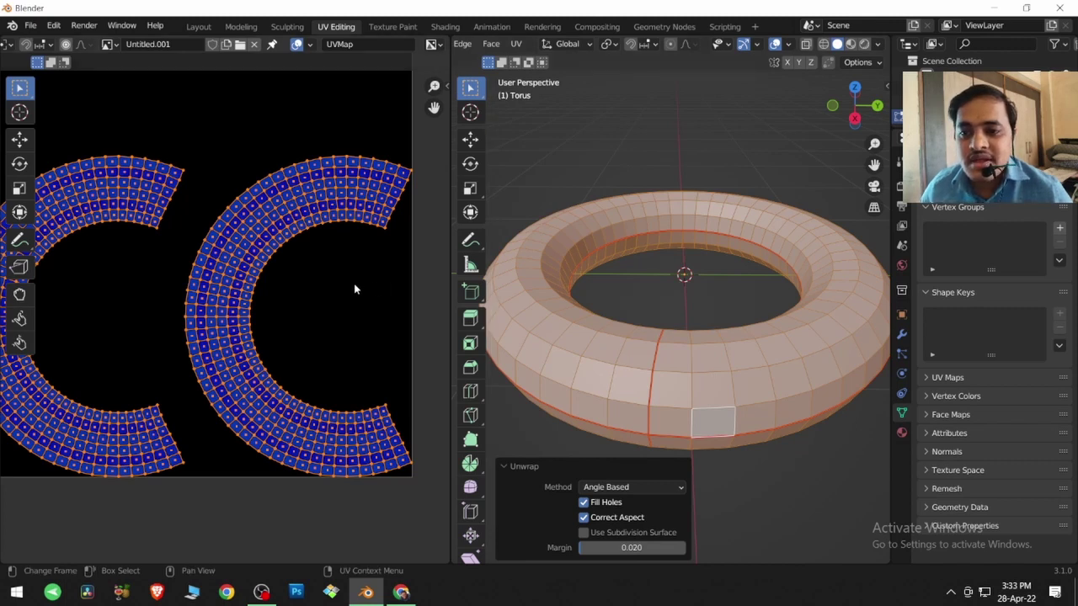
scroll(271, 346, "up", 3)
left_click(269, 345)
scroll(216, 325, "up", 2)
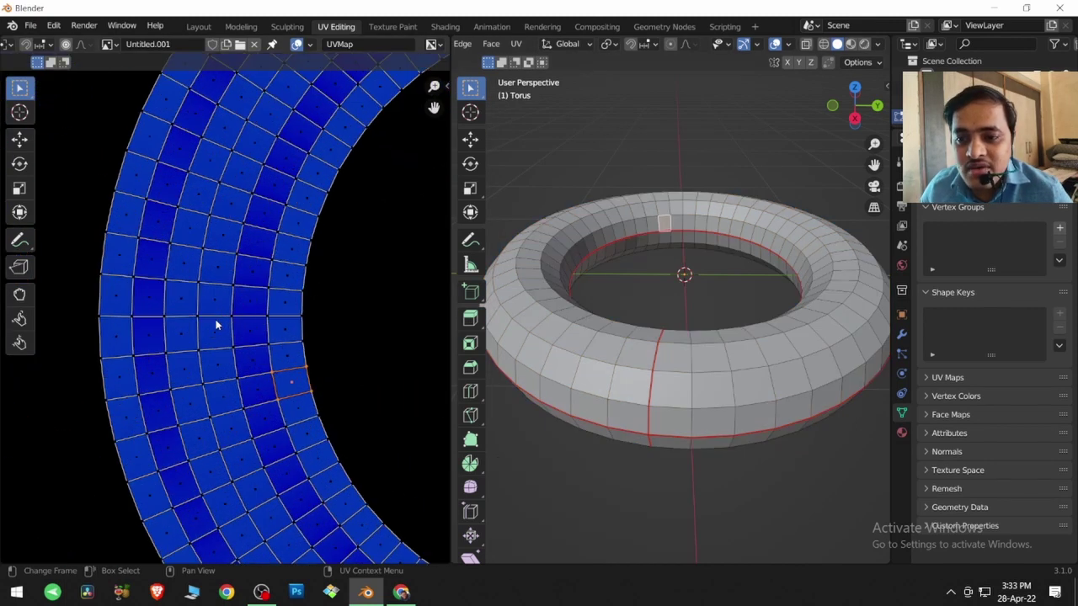
scroll(216, 325, "up", 4)
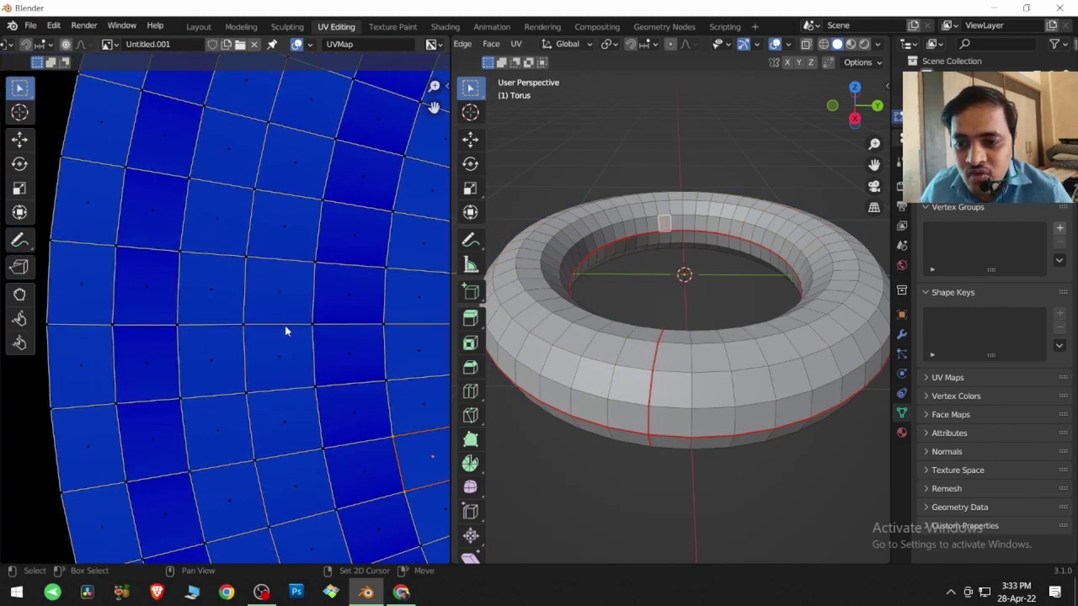
left_click_drag(227, 316, 334, 349)
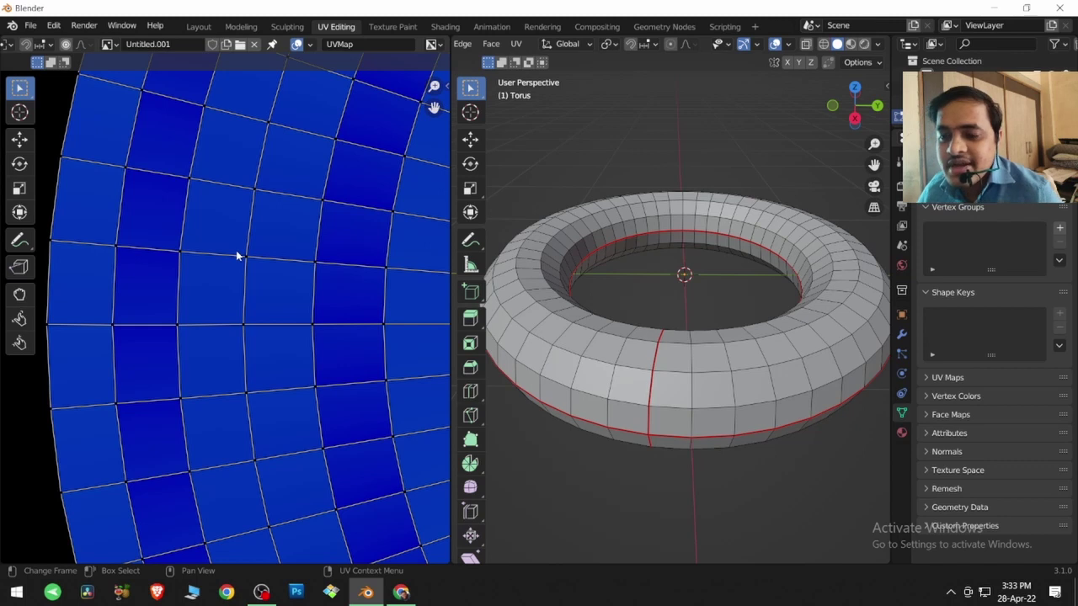
left_click_drag(236, 310, 325, 342)
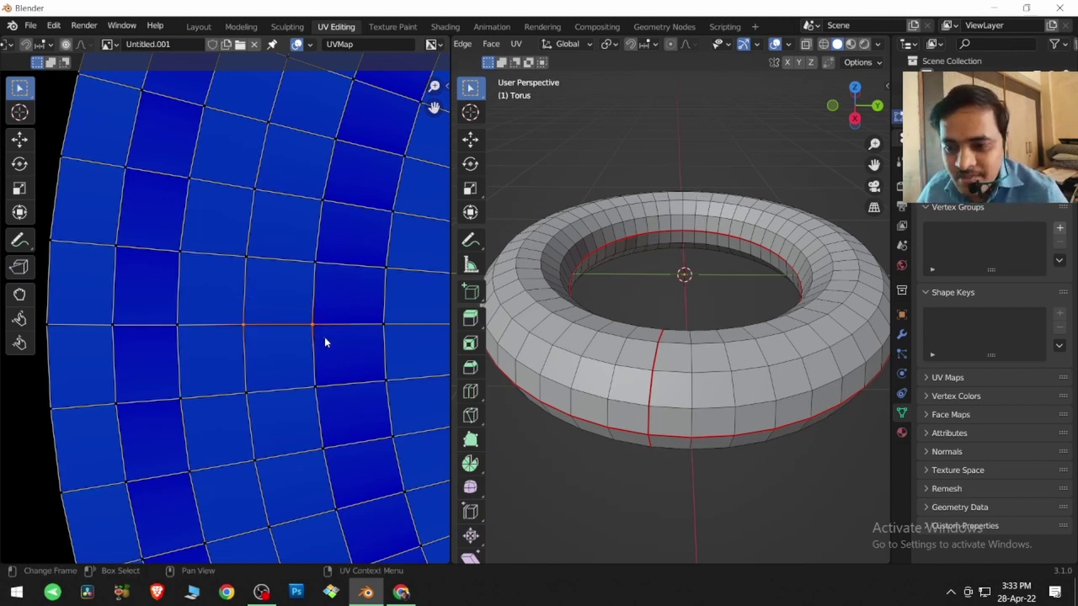
left_click_drag(224, 313, 287, 329)
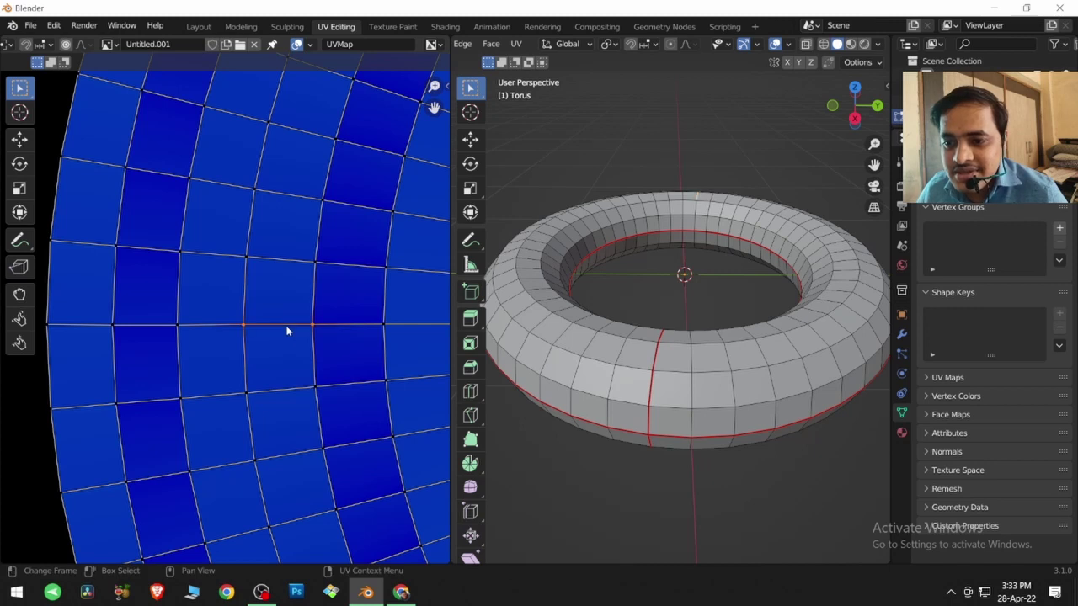
- Flatten the quad's upper edge to horizontal by scaling it along Y
left_click(282, 261)
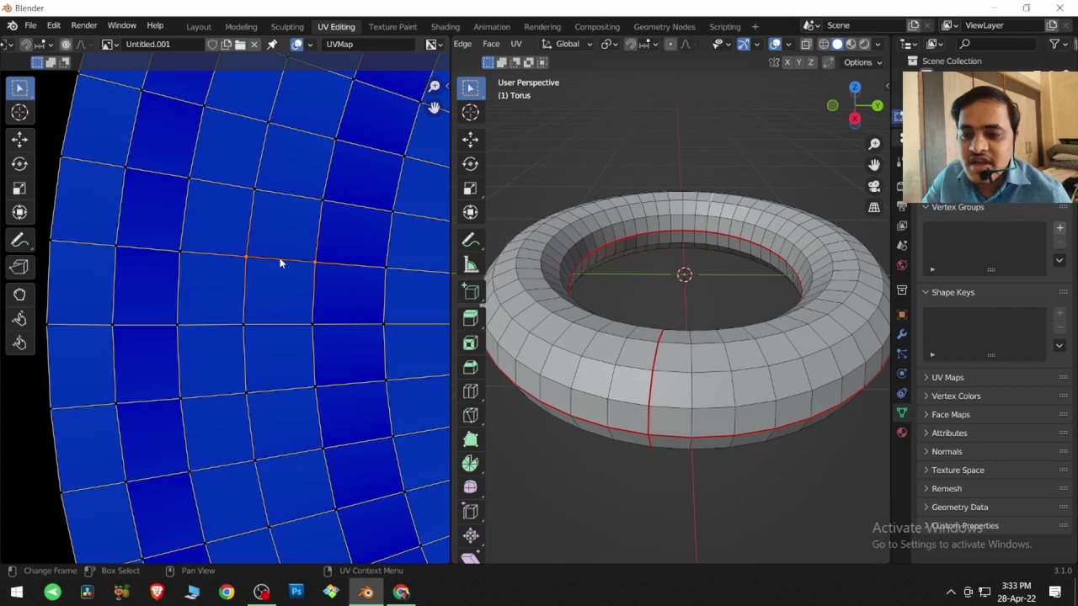
key("s")
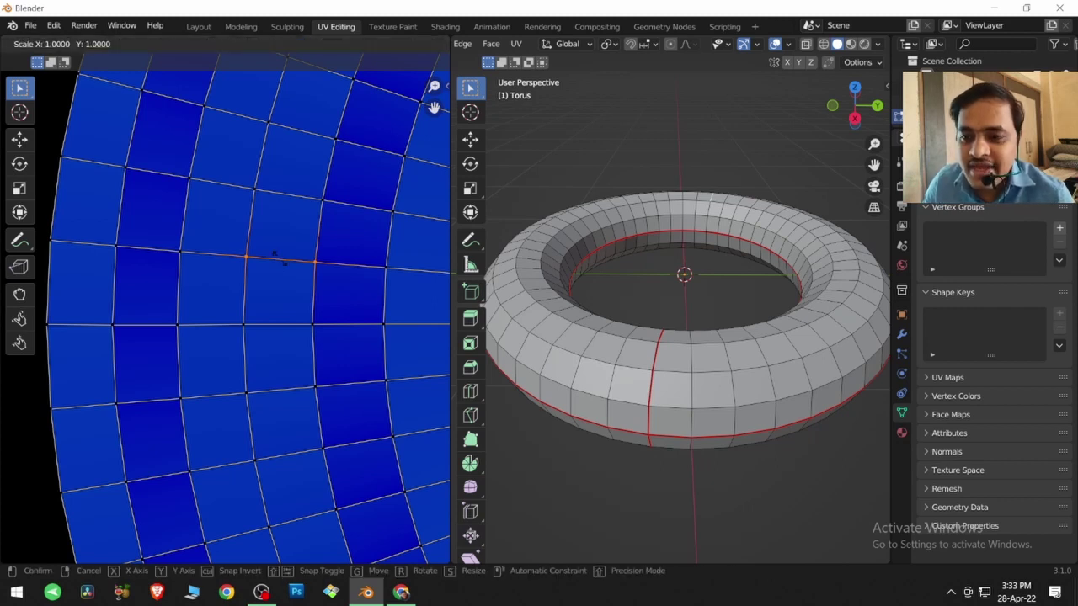
key("x")
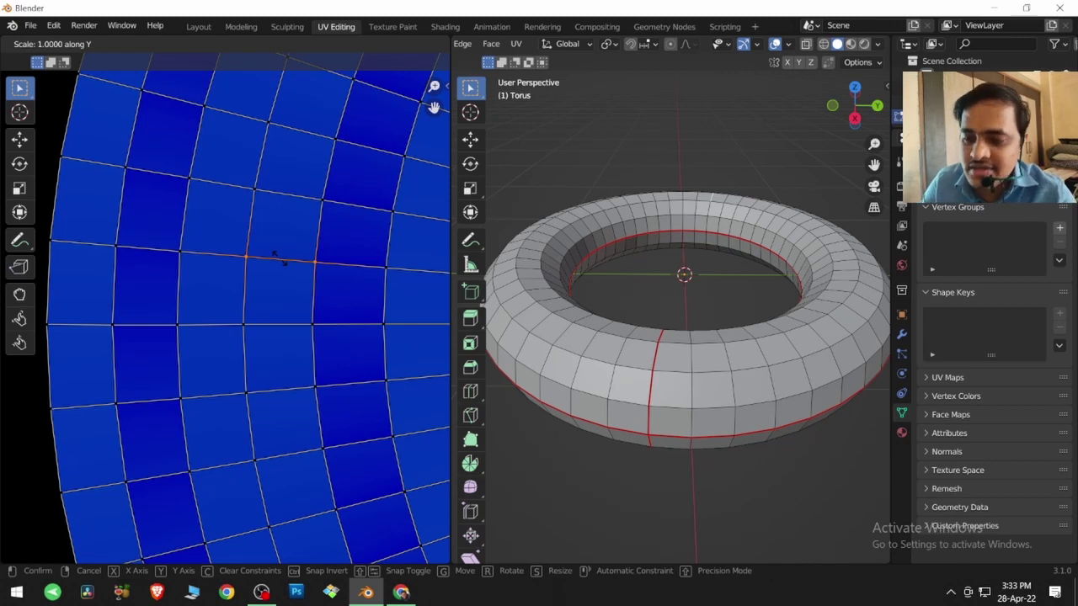
left_click(280, 263)
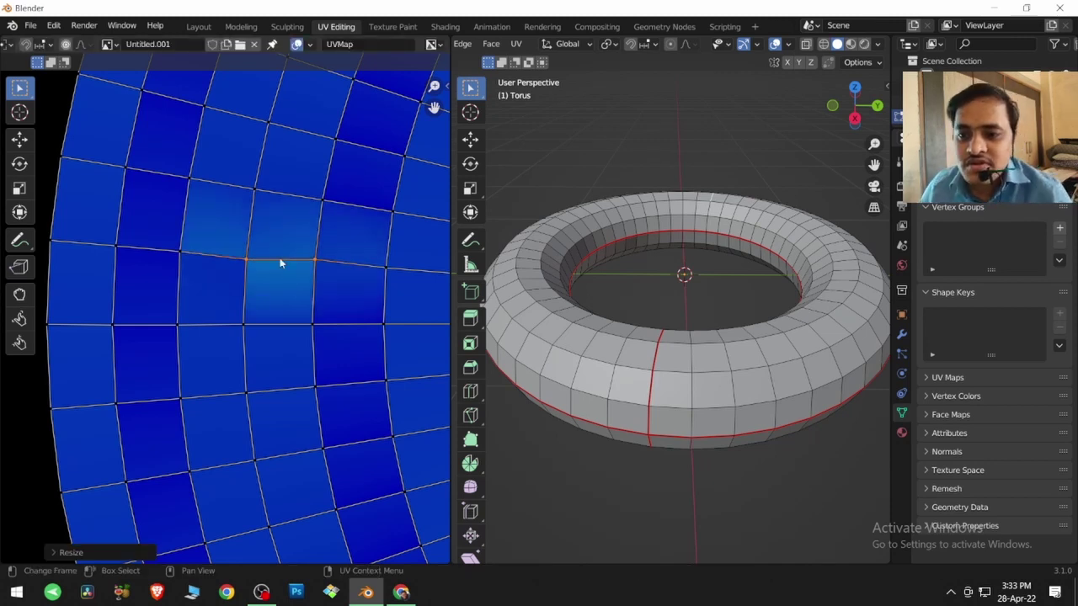
- Make the quad's left edge vertical by scaling it to 0 along X
left_click(245, 291, "shift")
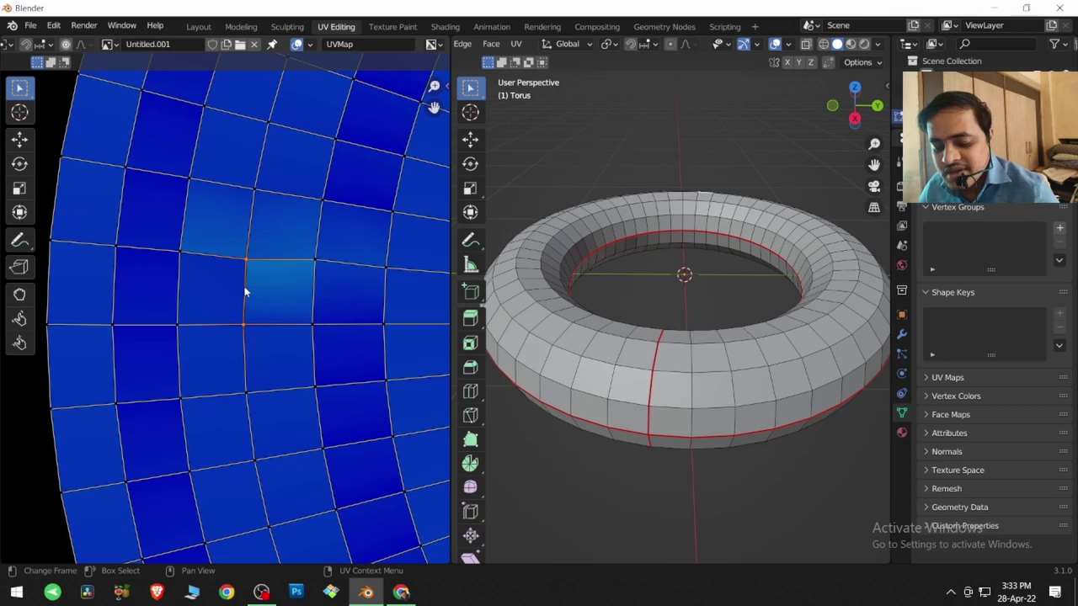
key("s")
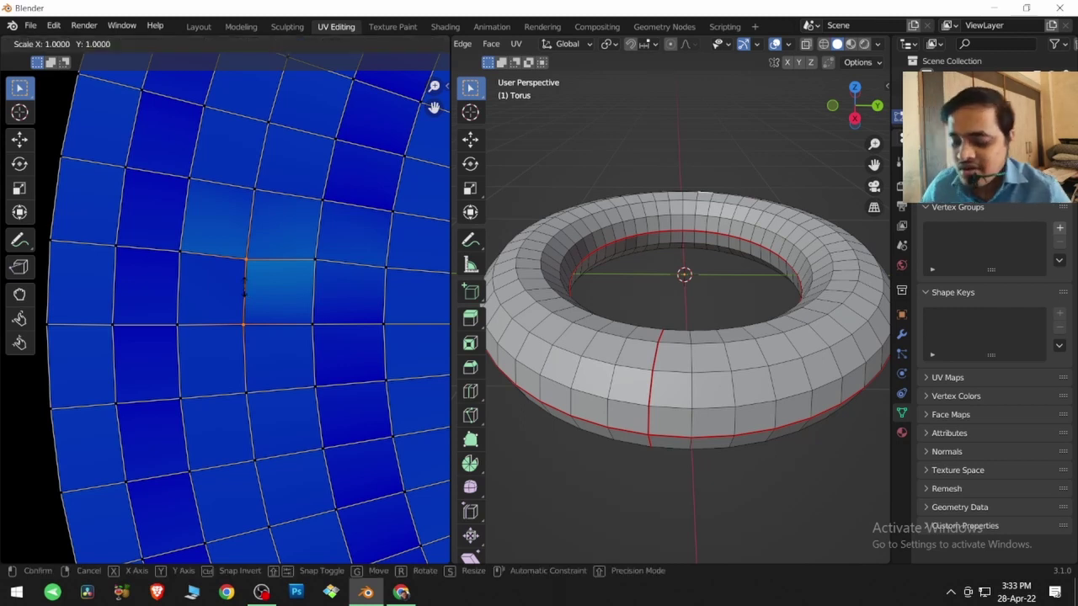
key("x")
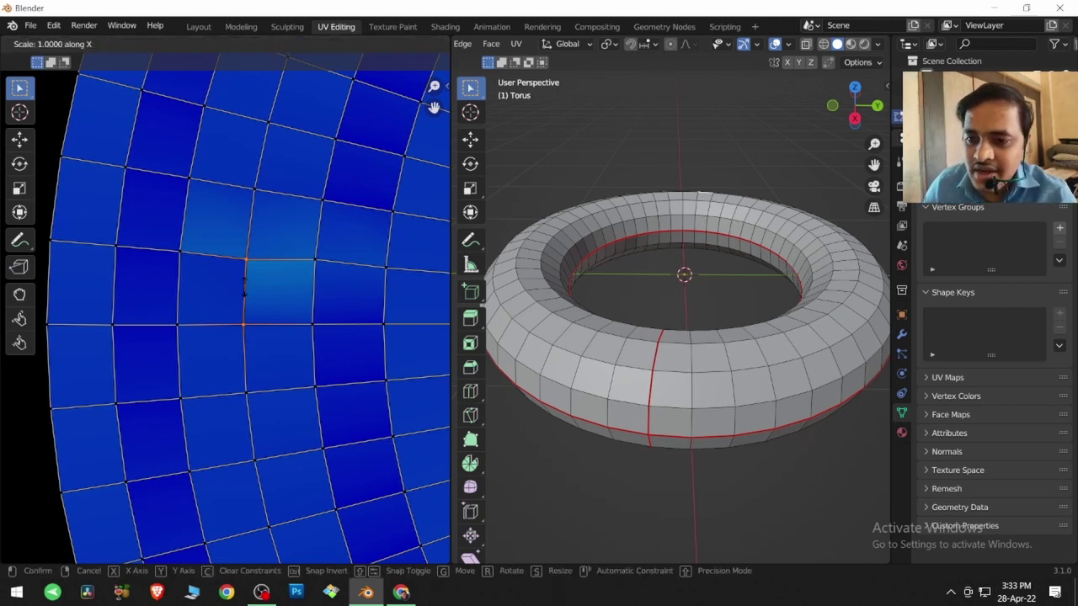
type("0")
key("Return")
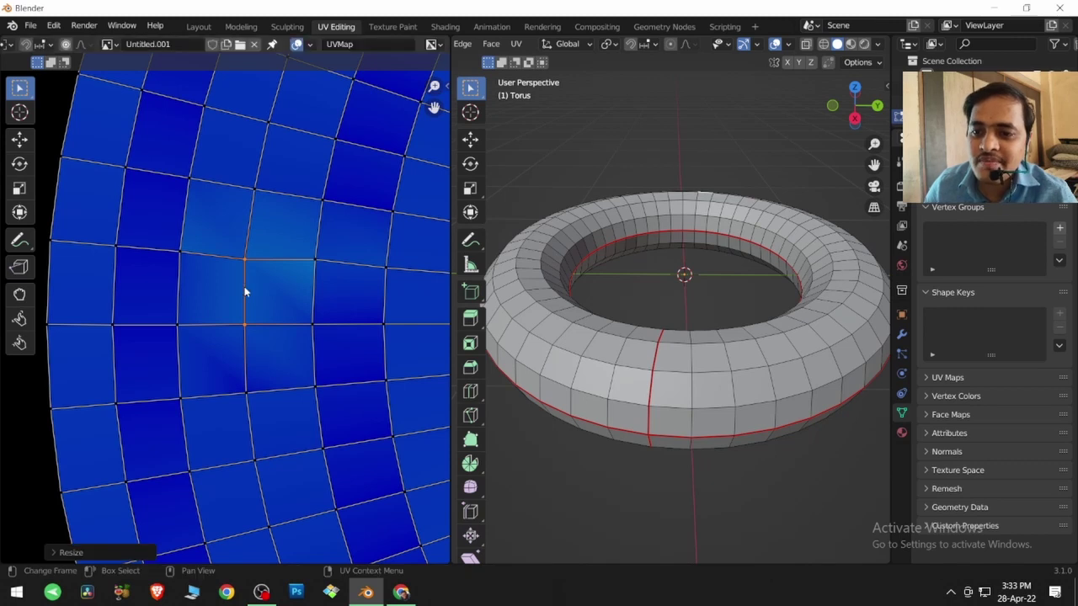
- Straighten the quad's right edge vertically with Align X
left_click(314, 297)
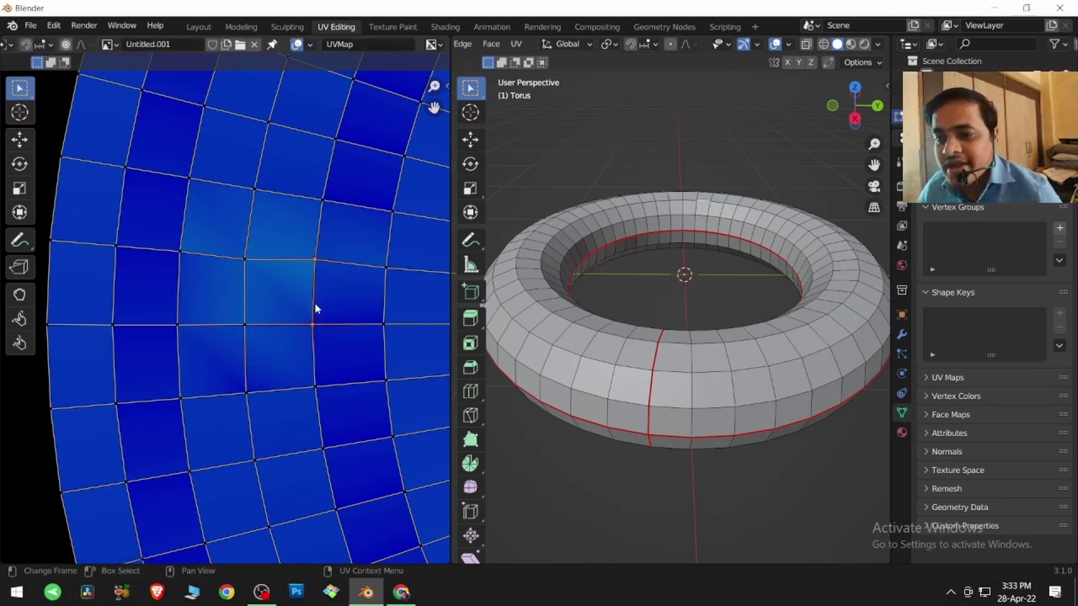
right_click(312, 304)
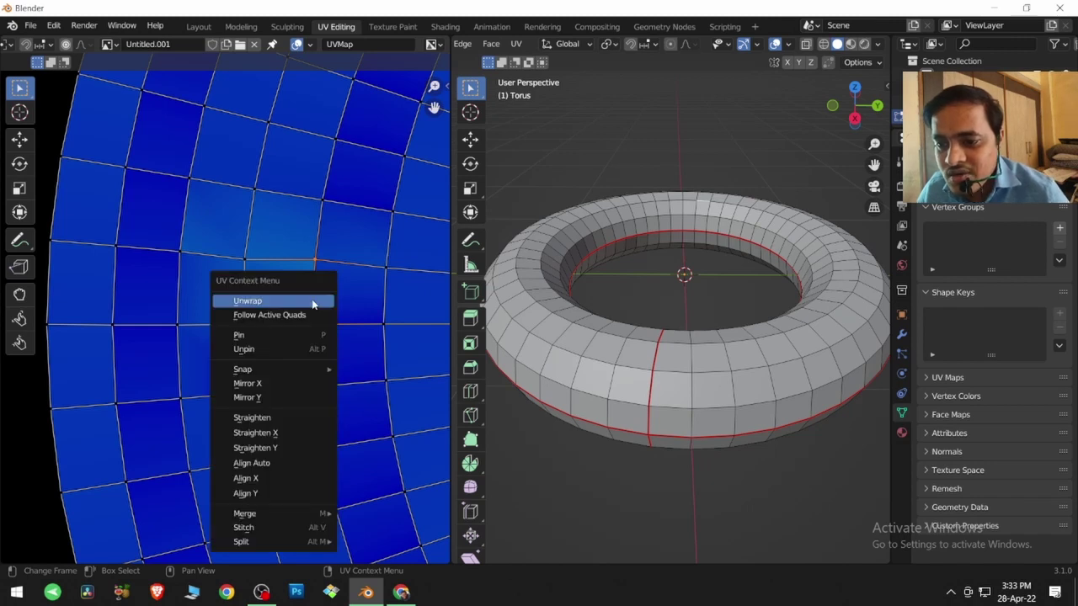
left_click(299, 477)
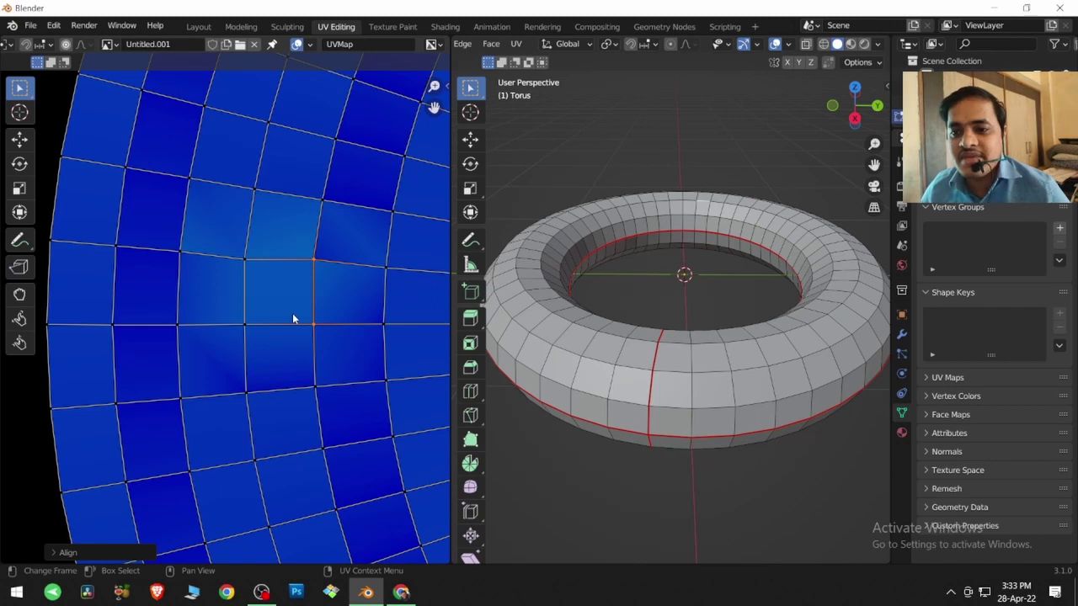
- Isolate the right-hand UV island by selecting it, turning off UV sync selection and selecting all of its UVs
scroll(266, 288, "down", 8)
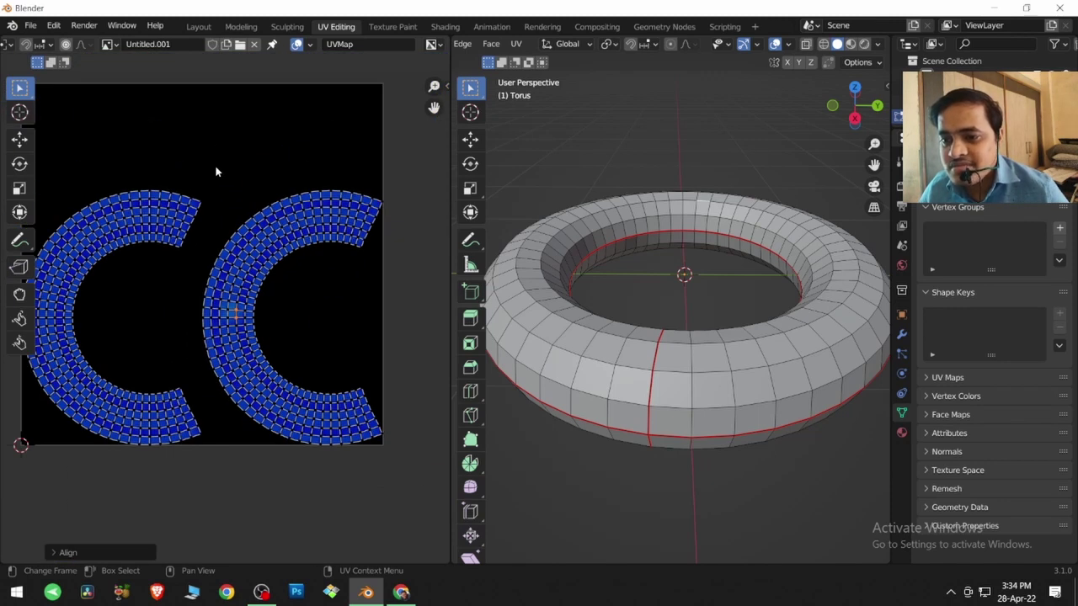
left_click_drag(394, 167, 202, 476)
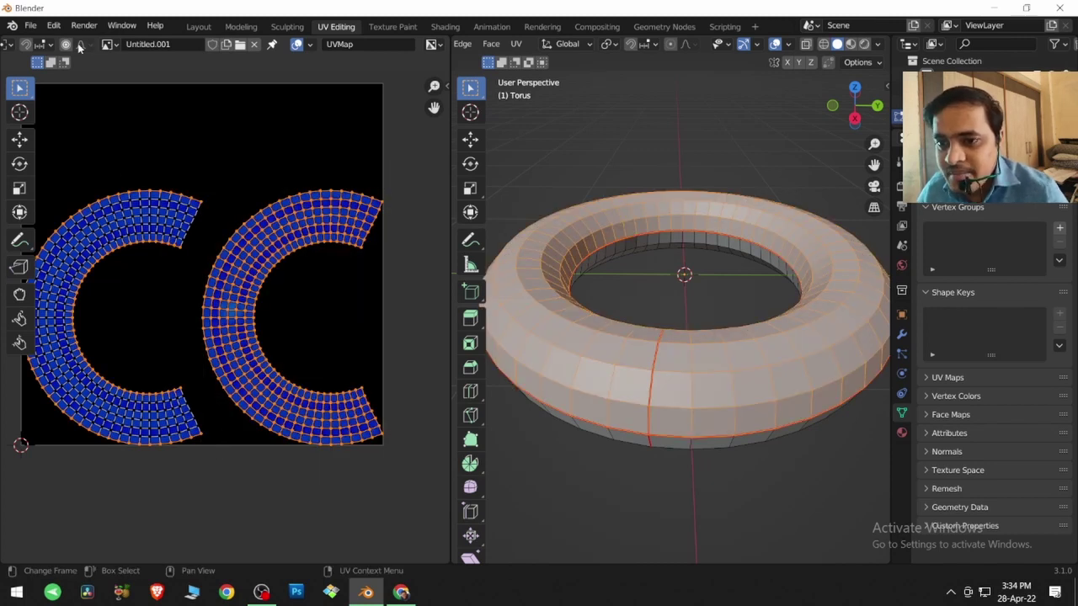
scroll(78, 43, "left", 5)
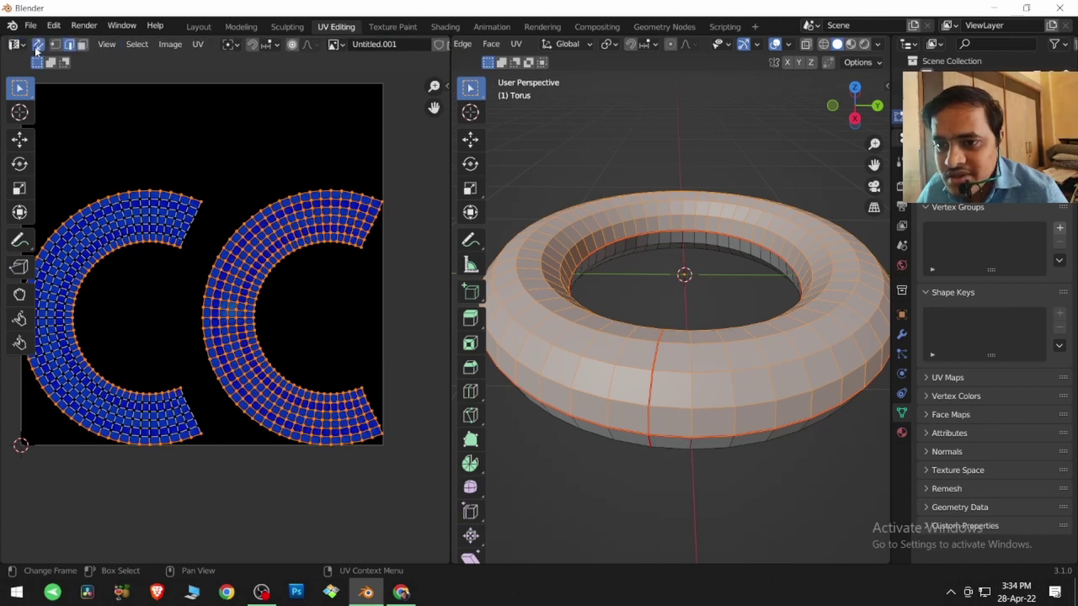
left_click(37, 45)
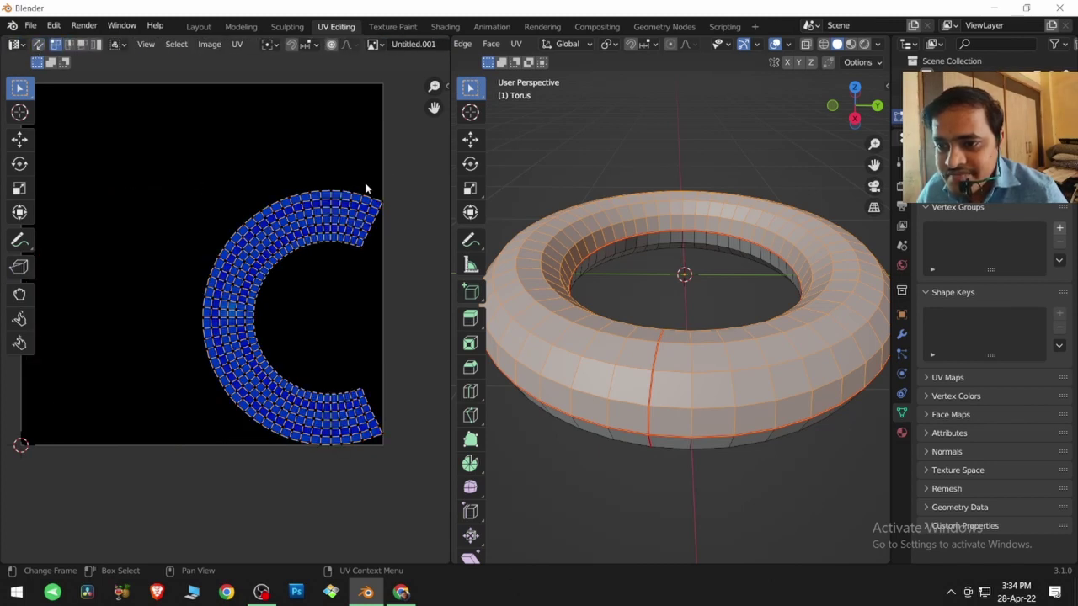
left_click_drag(402, 172, 168, 473)
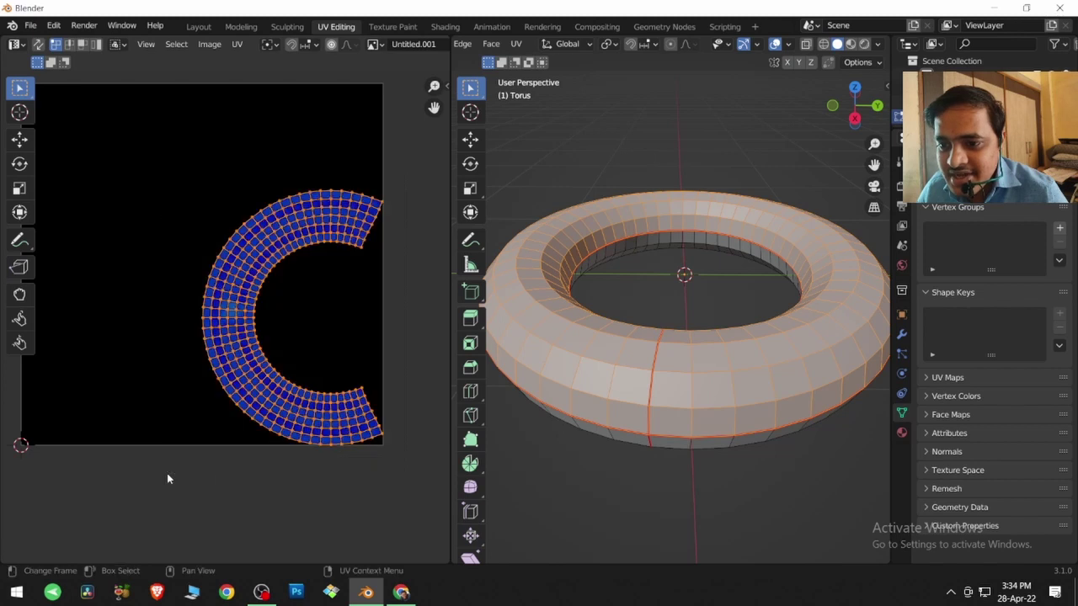
- Switch the UV editor to face selection around the straightened quad
scroll(208, 341, "up", 4)
scroll(250, 322, "up", 7)
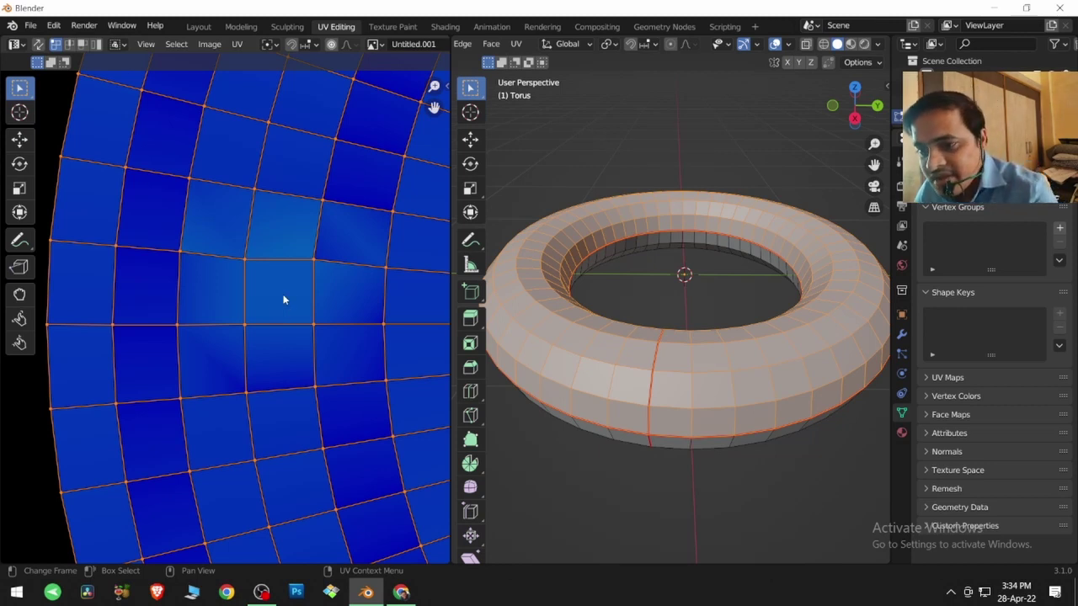
key("3")
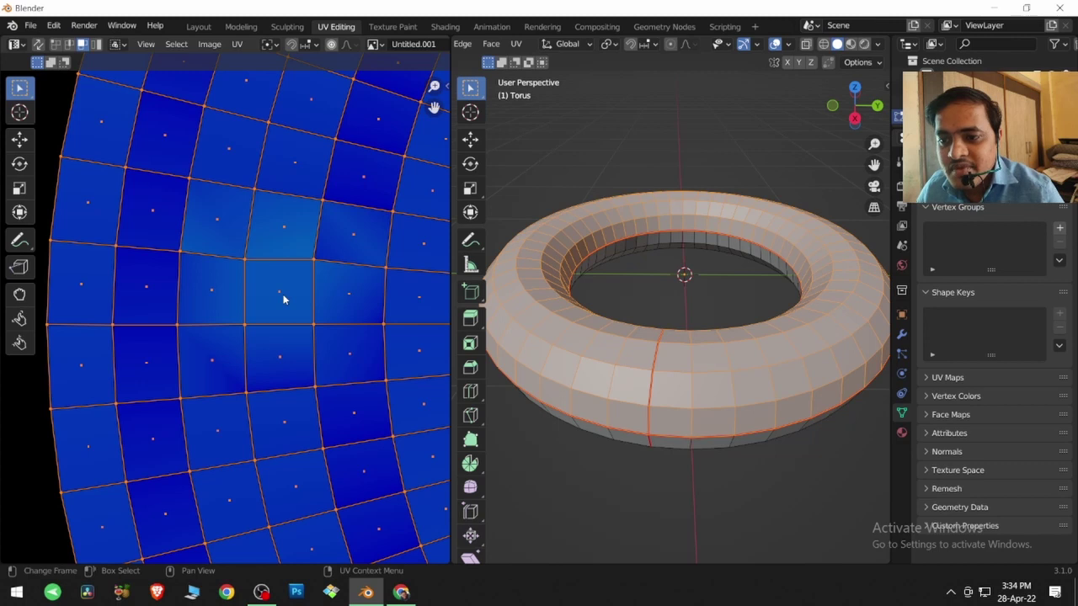
scroll(283, 299, "down", 6)
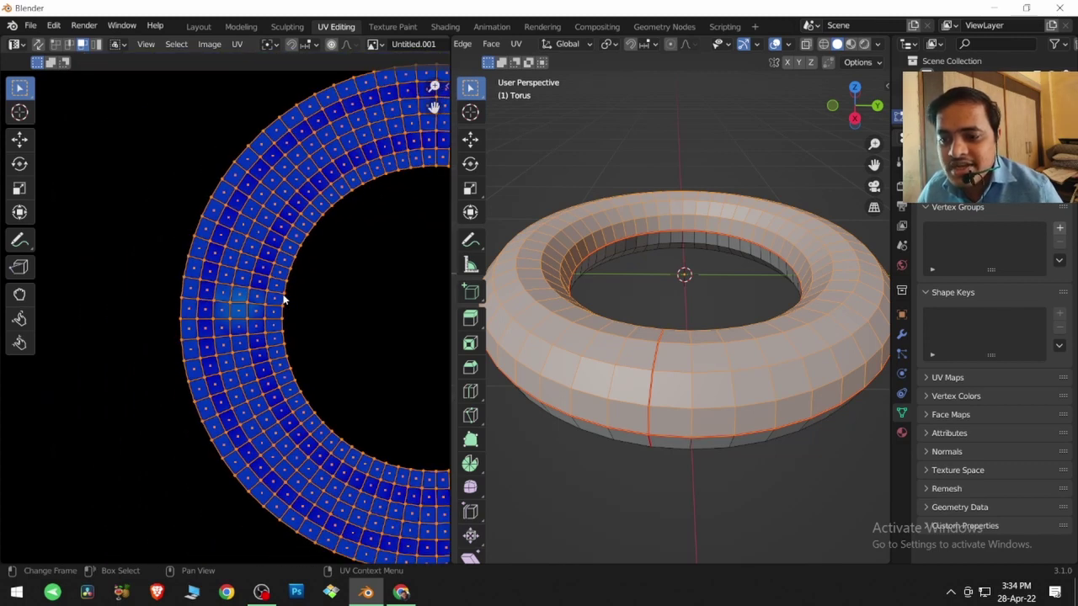
right_click(239, 315)
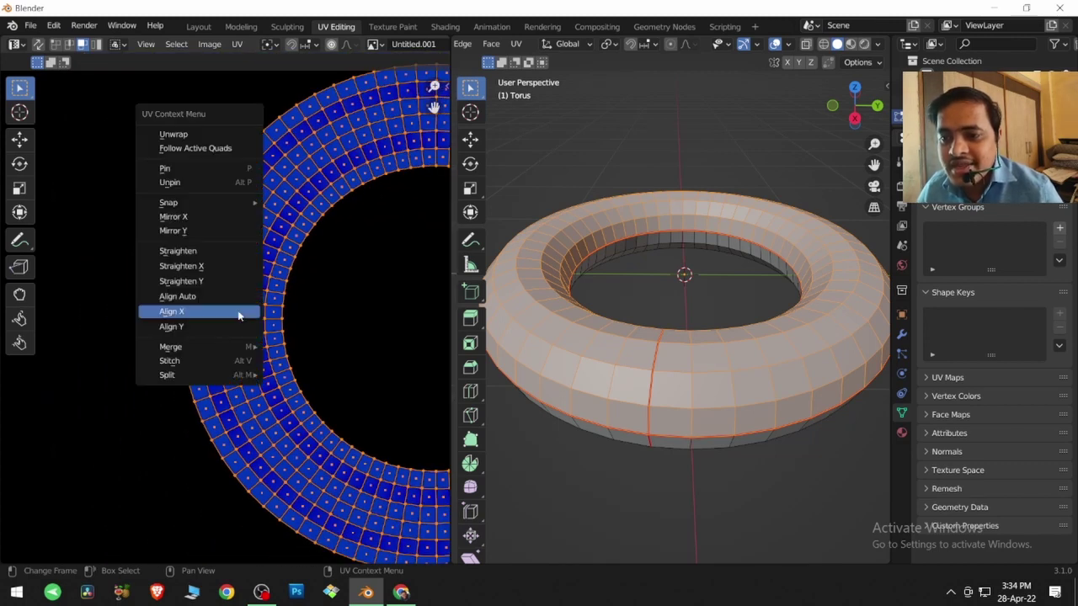
left_click(238, 148)
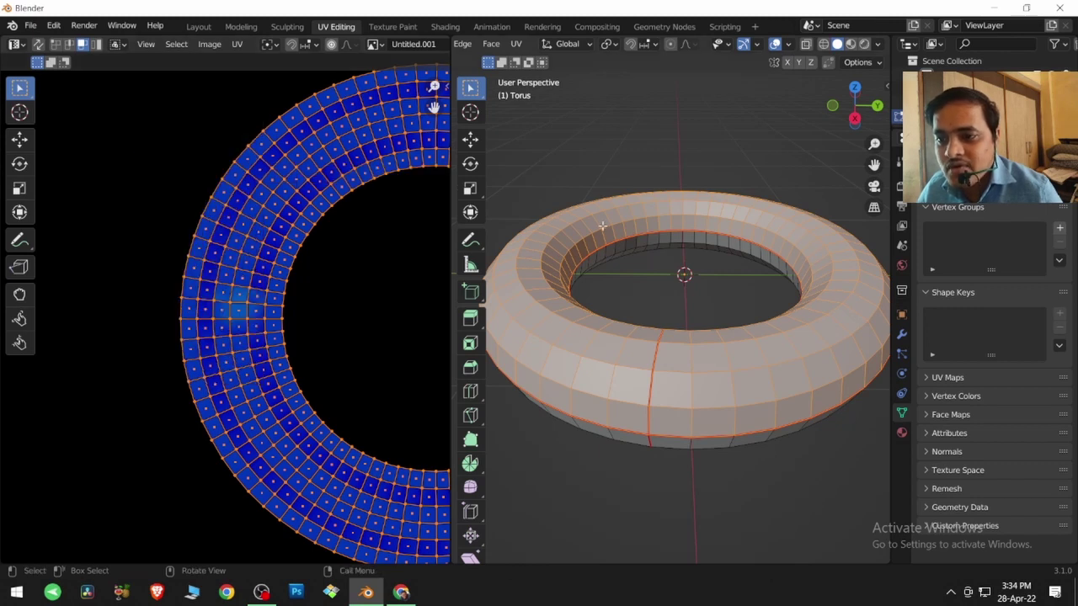
key("u")
left_click(384, 240)
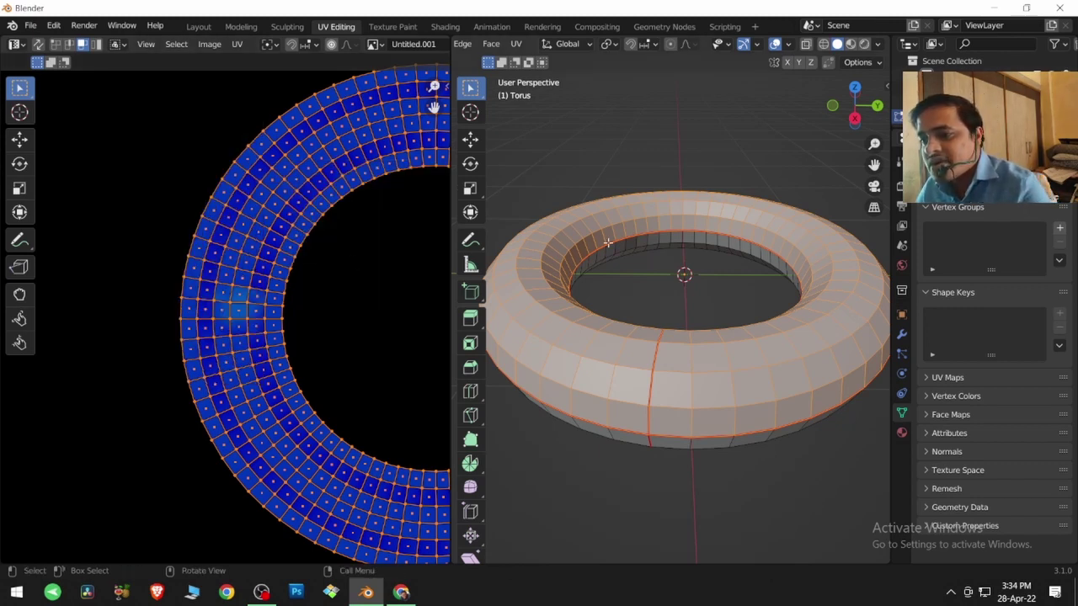
- Unwrap the selected island from the squared quad using Follow Active Quads with Edge Length Mode set to Length Average
key("u")
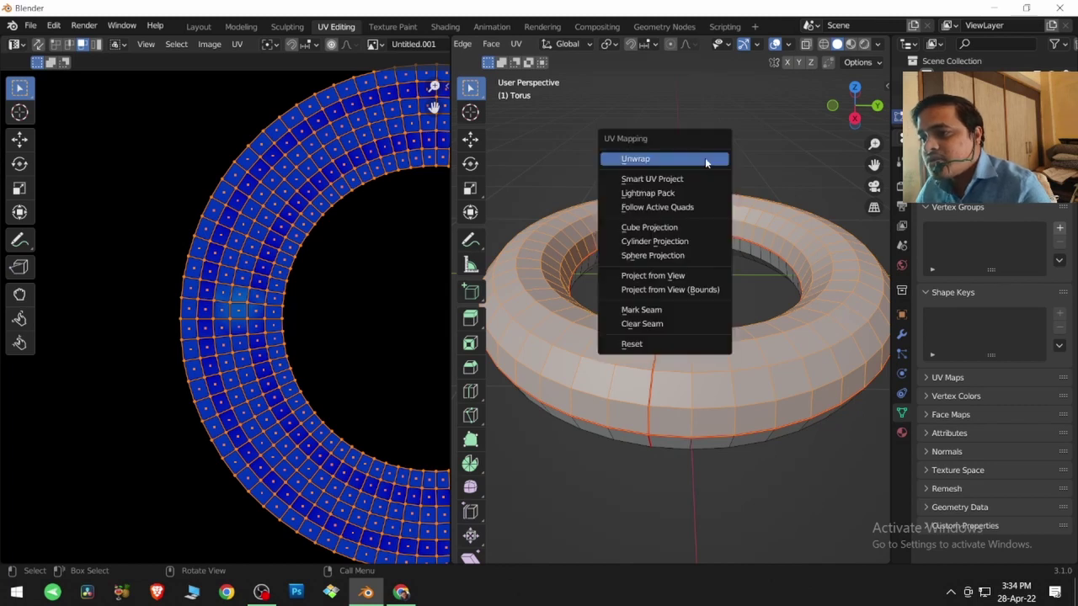
left_click(693, 210)
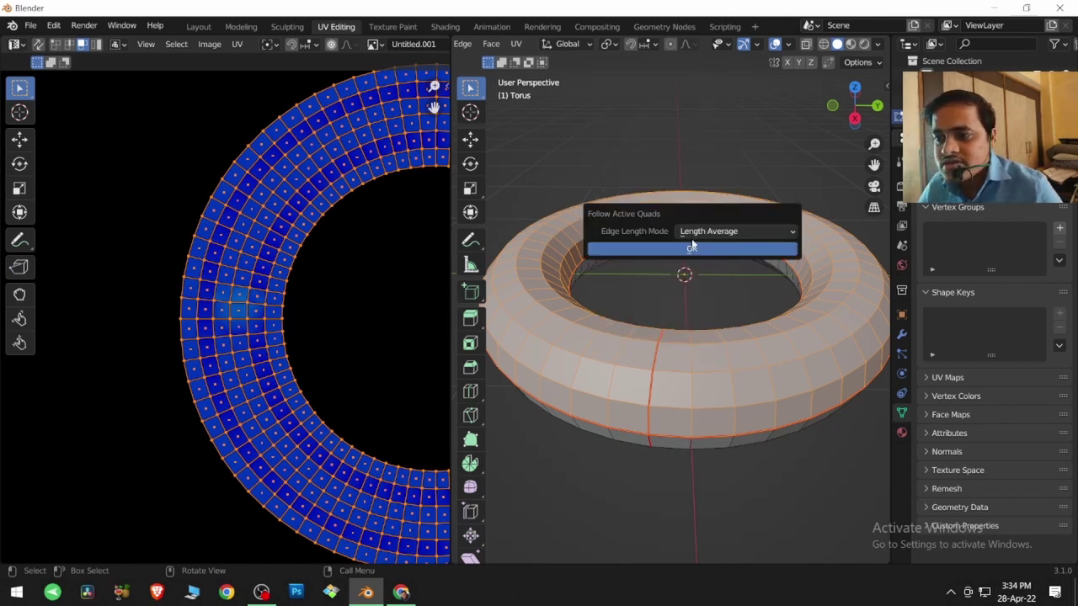
left_click(724, 234)
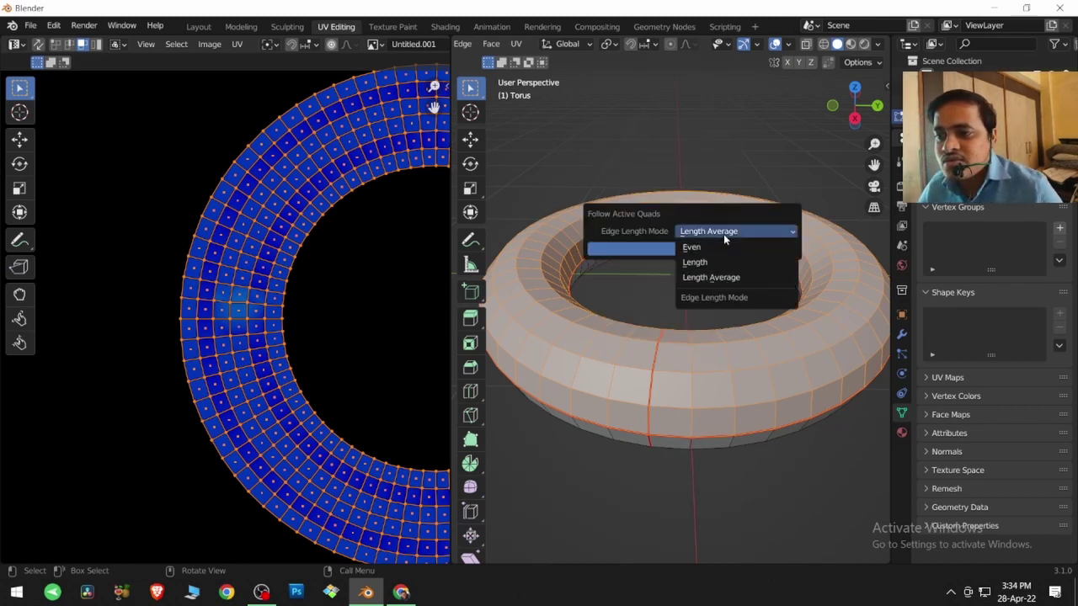
left_click(724, 282)
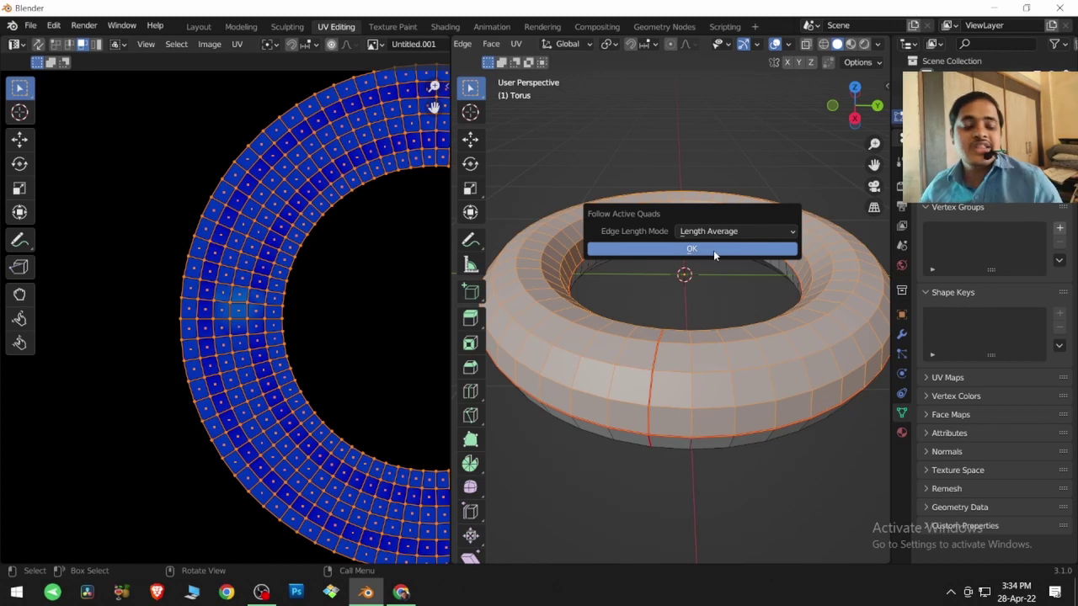
left_click(713, 250)
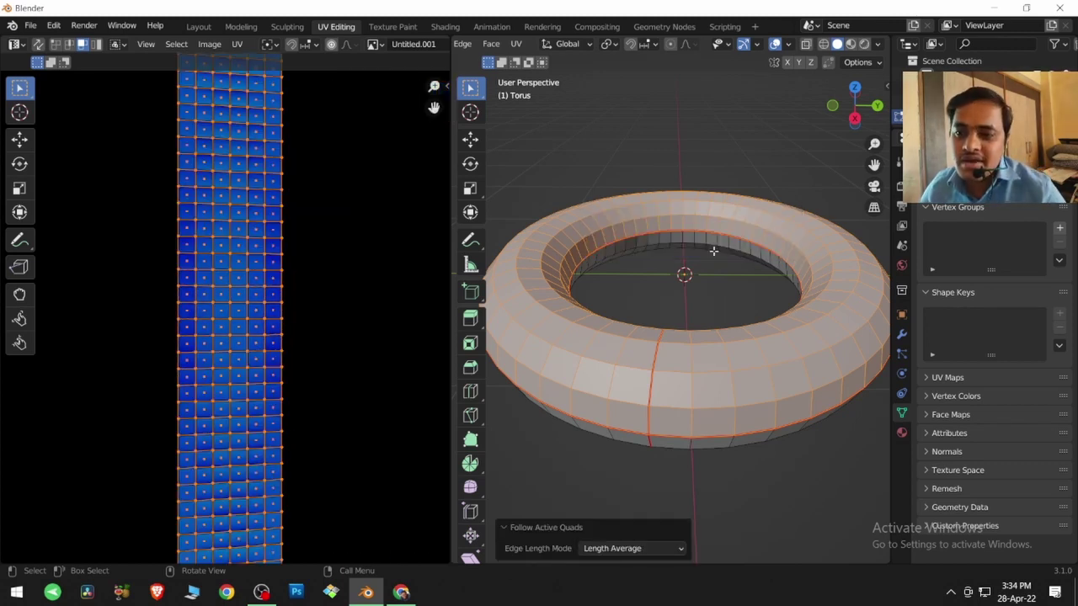
- Select the whole straightened UV strip, scale it down and place it inside the UV tile along its left edge
scroll(294, 334, "down", 3)
middle_click_drag(295, 340, 318, 322)
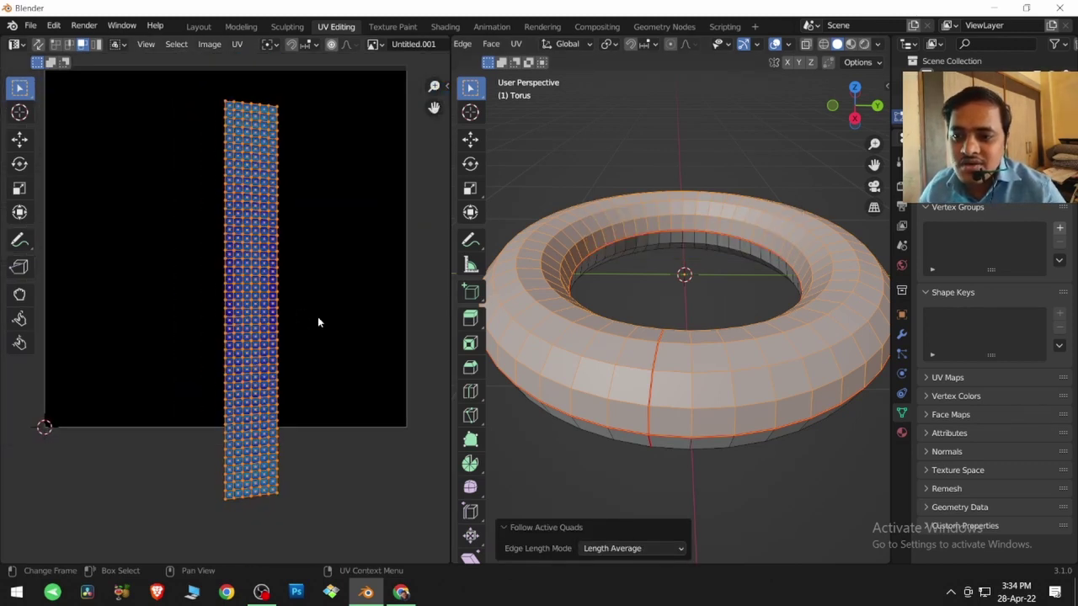
left_click(298, 250)
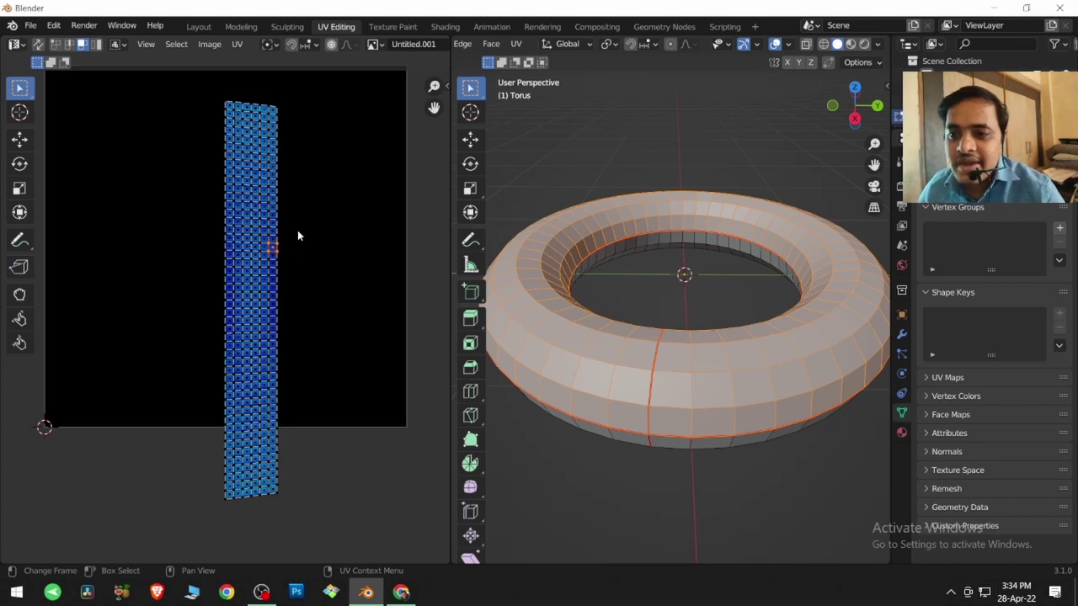
key("l")
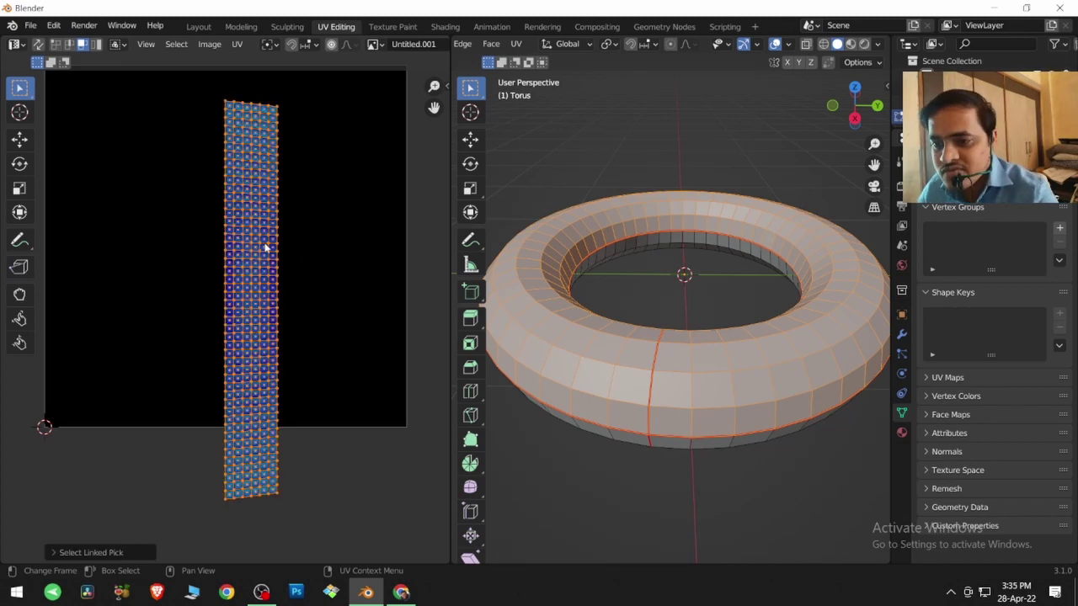
key("s")
left_click(301, 204)
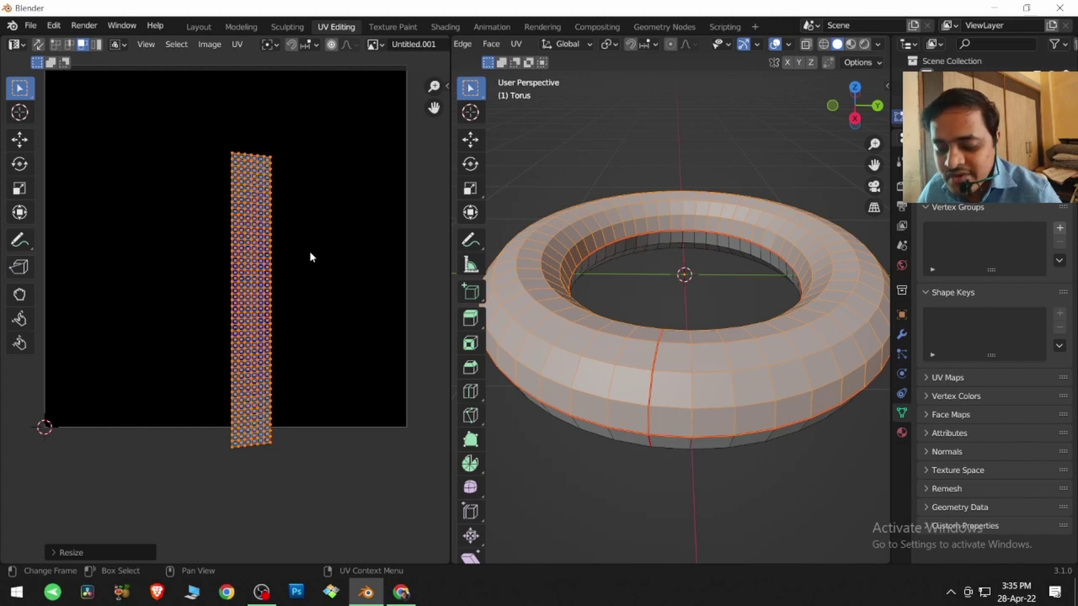
key("g")
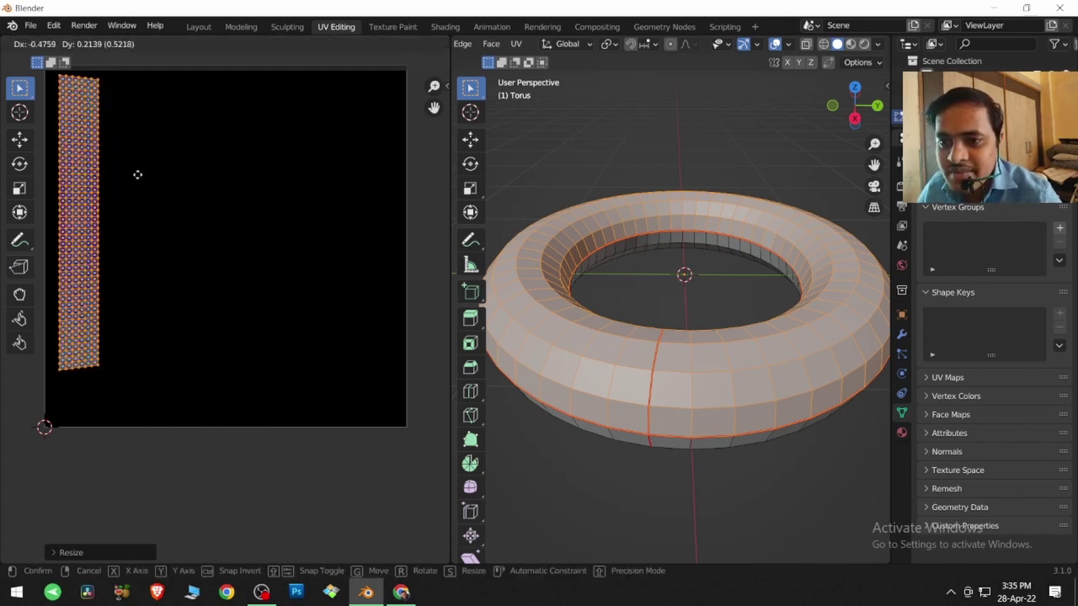
left_click(133, 178)
- Try placing the straightened strip along the right edge of the UV tile, and undo that move
key("g")
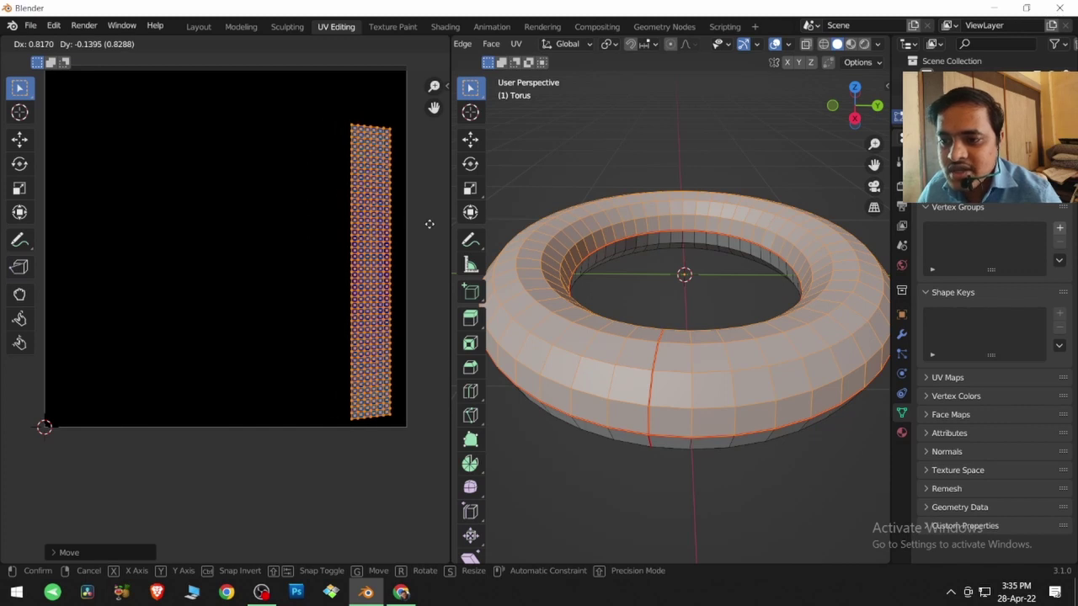
left_click(429, 229)
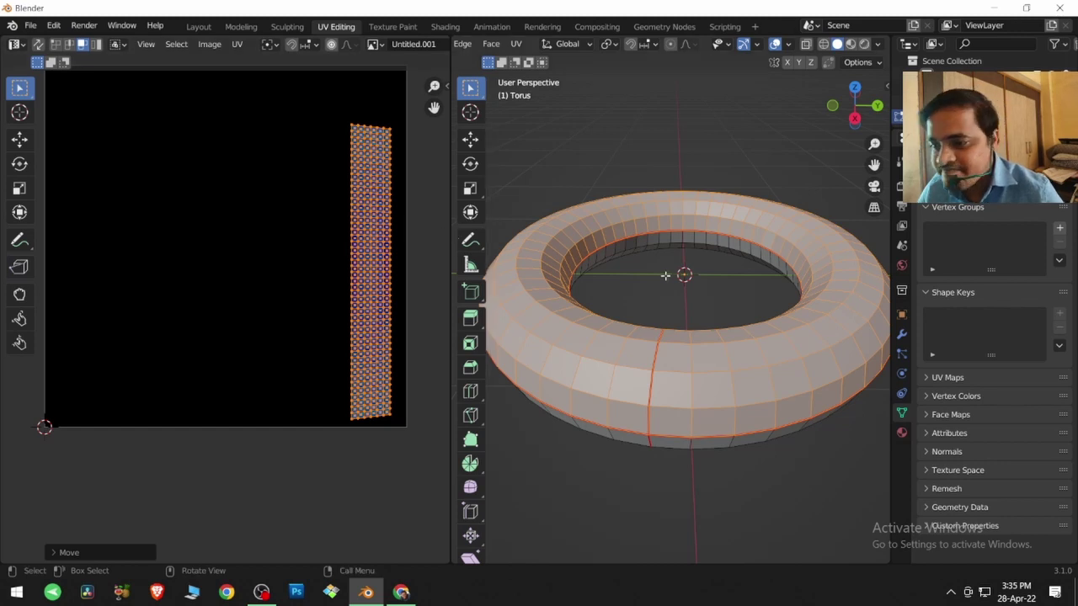
key("ctrl+z")
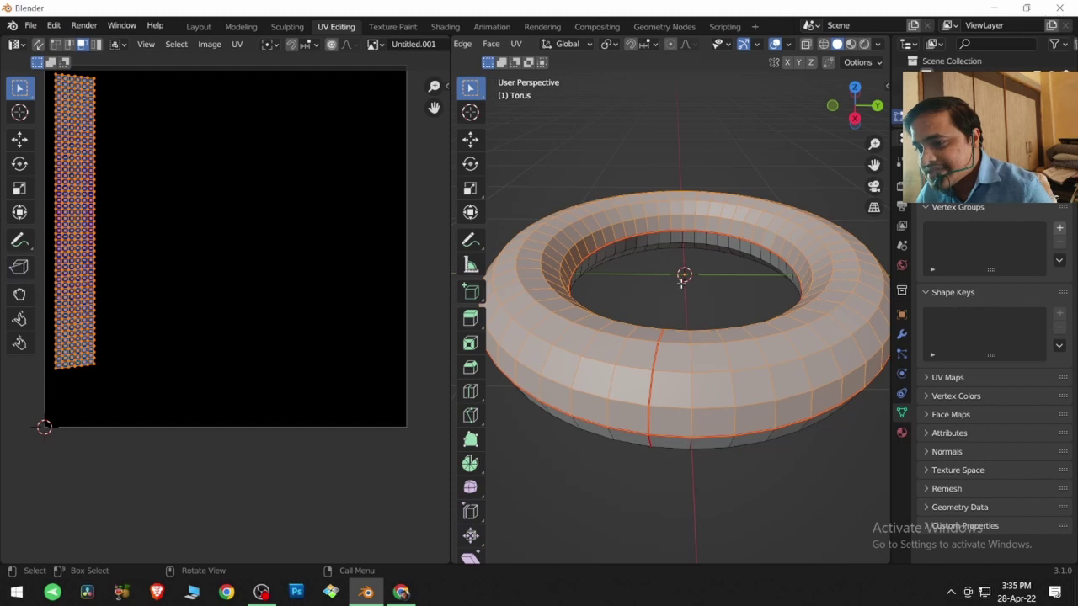
- Select all of the torus's faces and clear every seam from the mesh
key("ctrl+z")
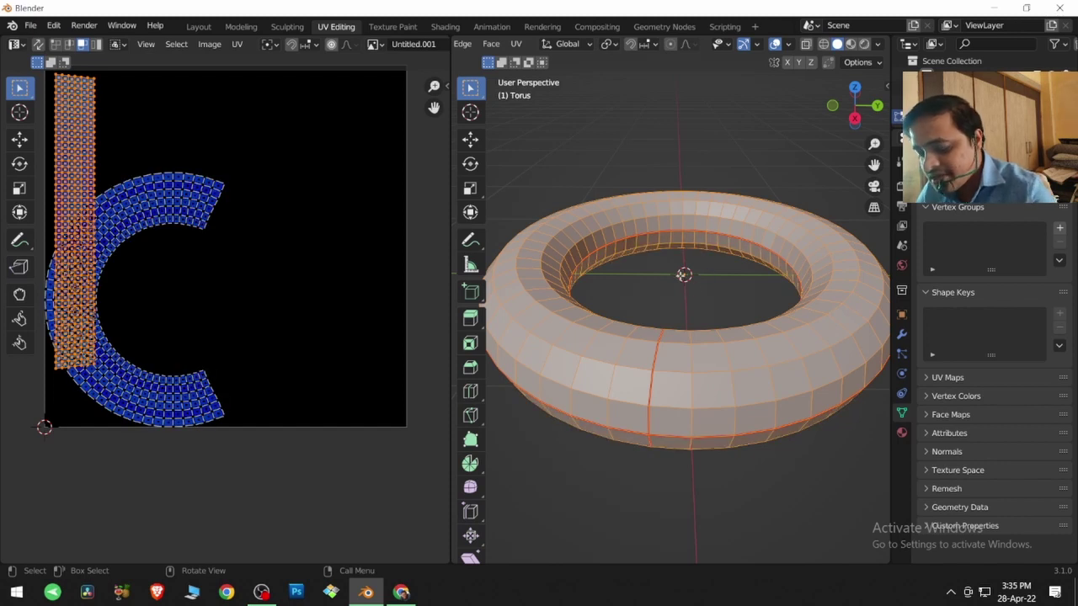
key("u")
left_click(633, 391)
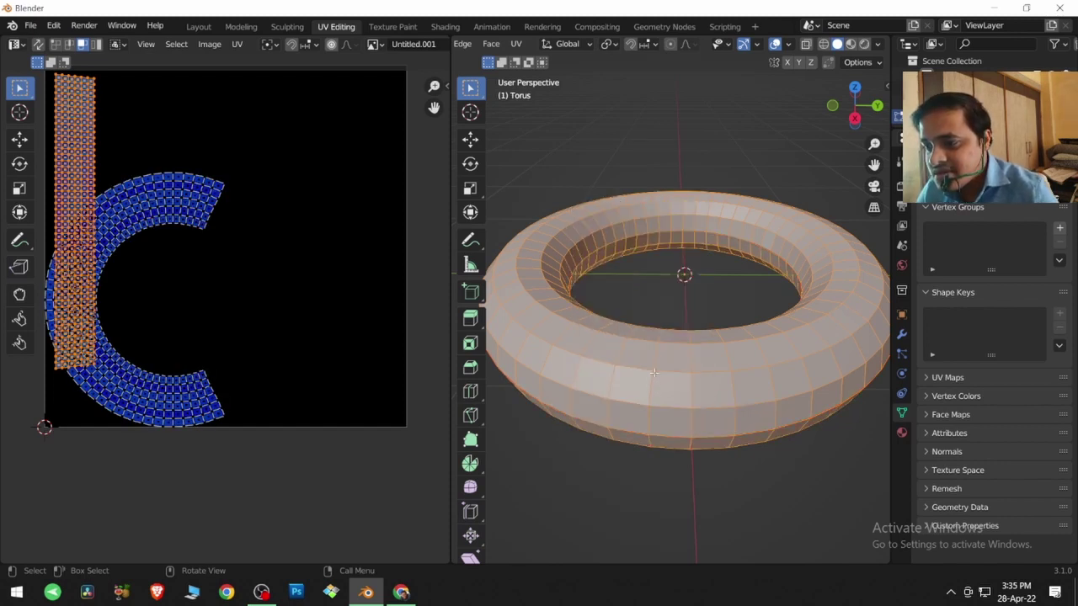
- Unwrap the entire torus with Cube Projection
key("u")
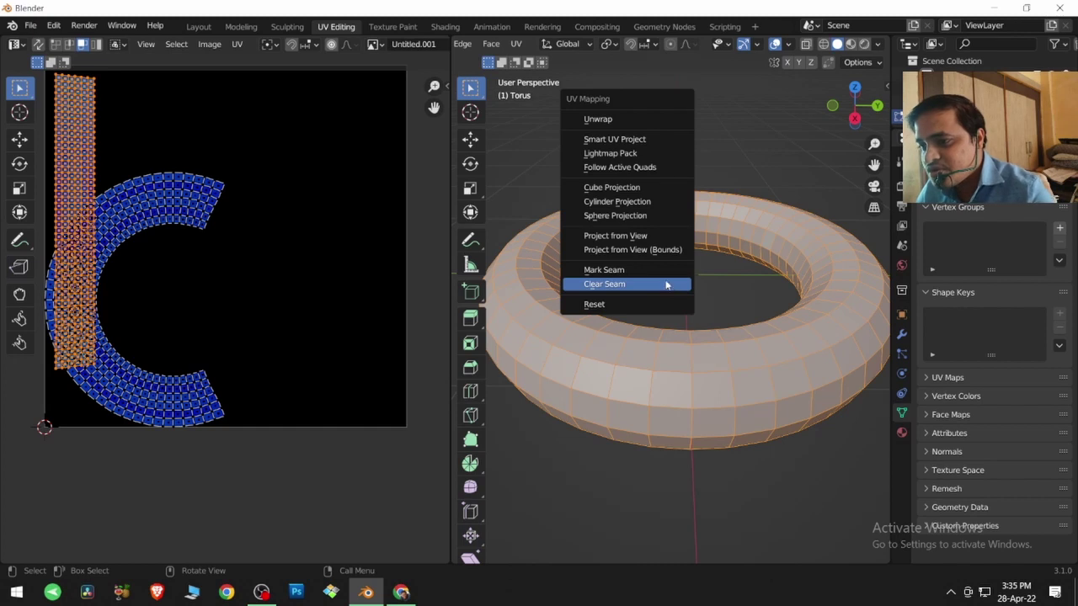
left_click(642, 193)
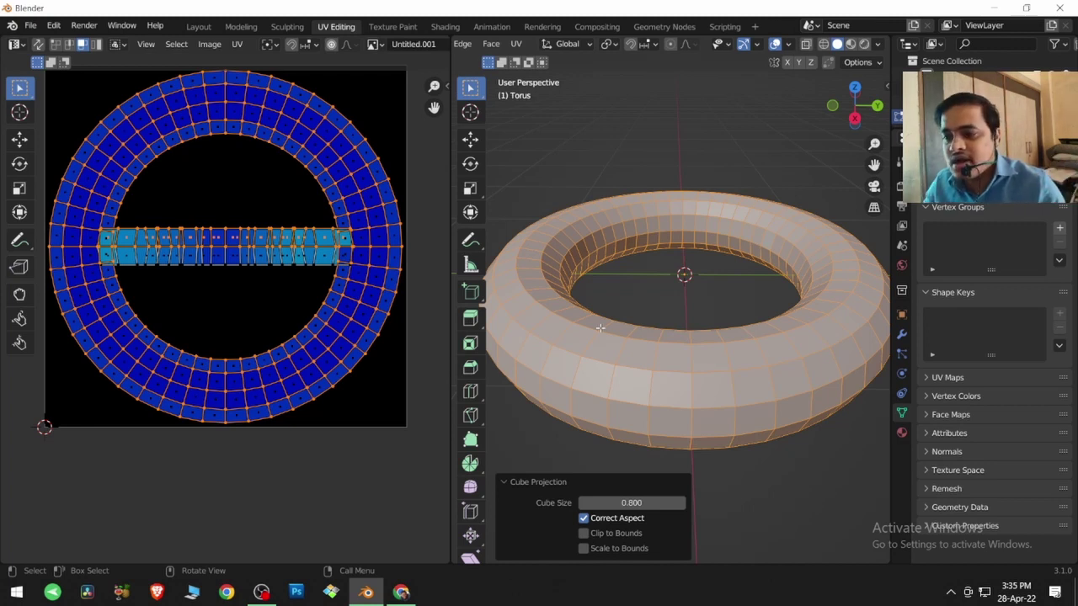
scroll(655, 314, "down", 3)
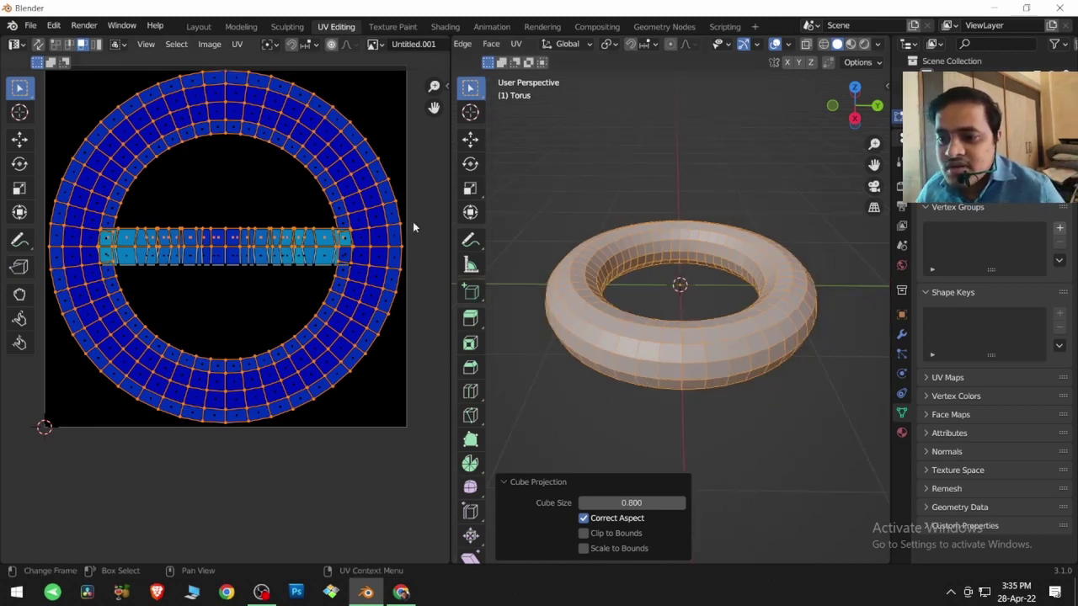
left_click(379, 215)
key("l")
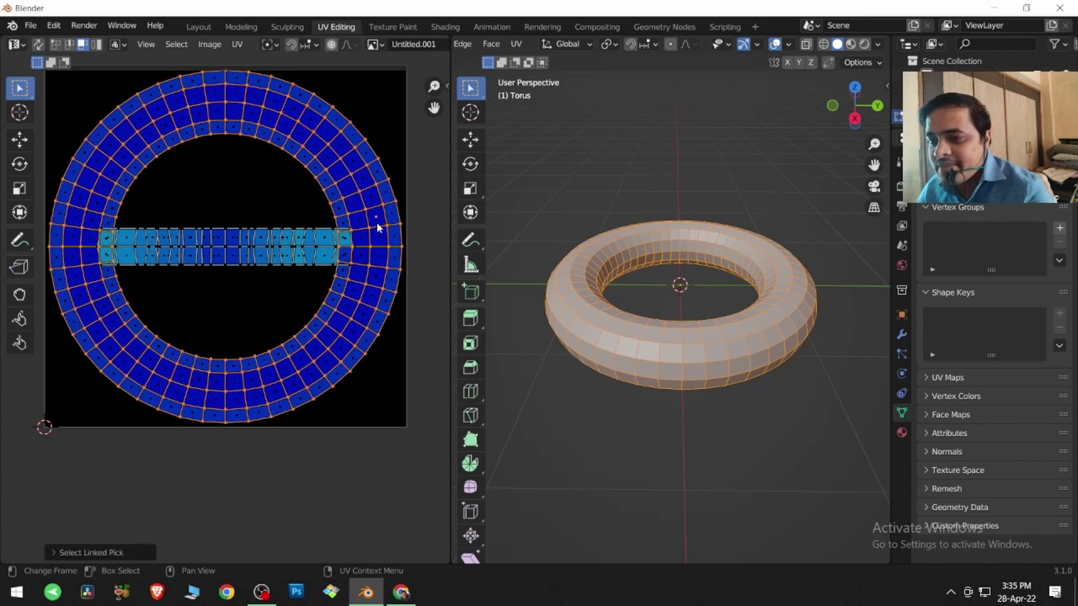
scroll(377, 223, "down", 4)
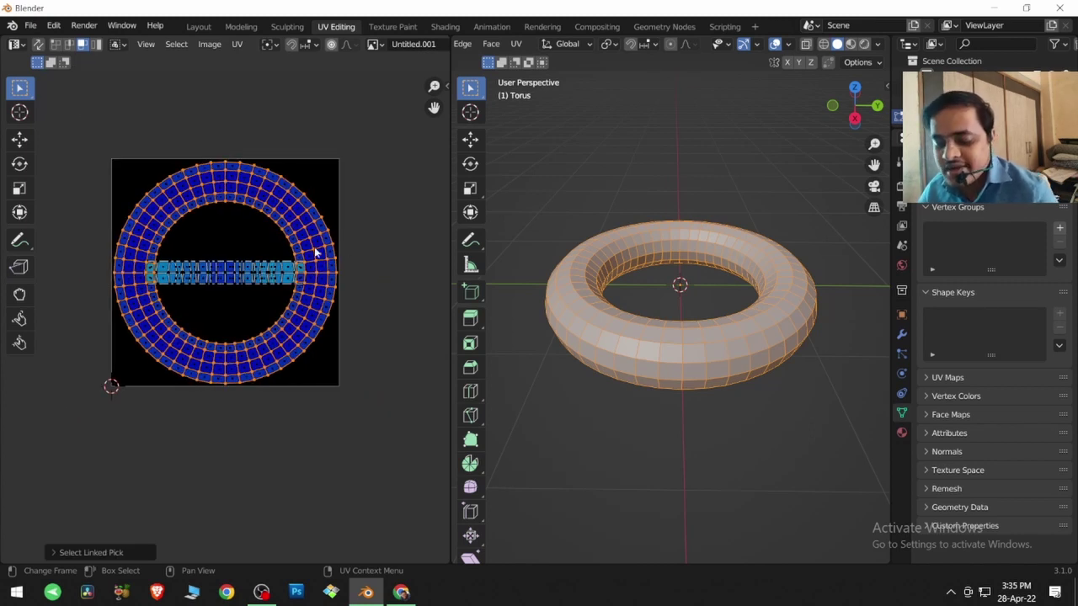
key("g")
key("Escape")
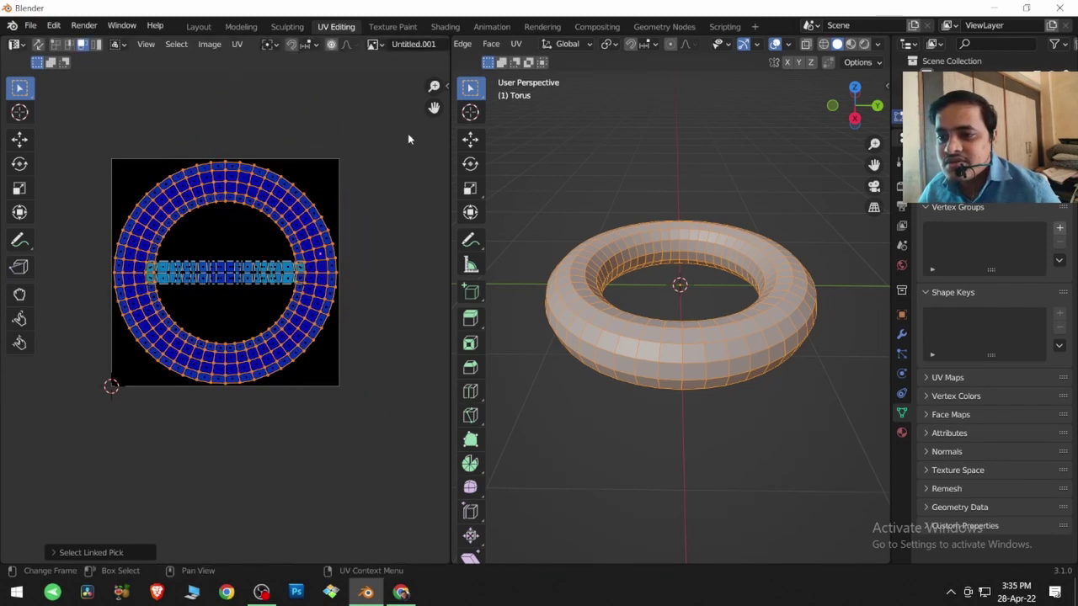
- Select one of the two overlapping ring-shaped UV islands and move it beyond the UV tile's upper-right corner
left_click(299, 210)
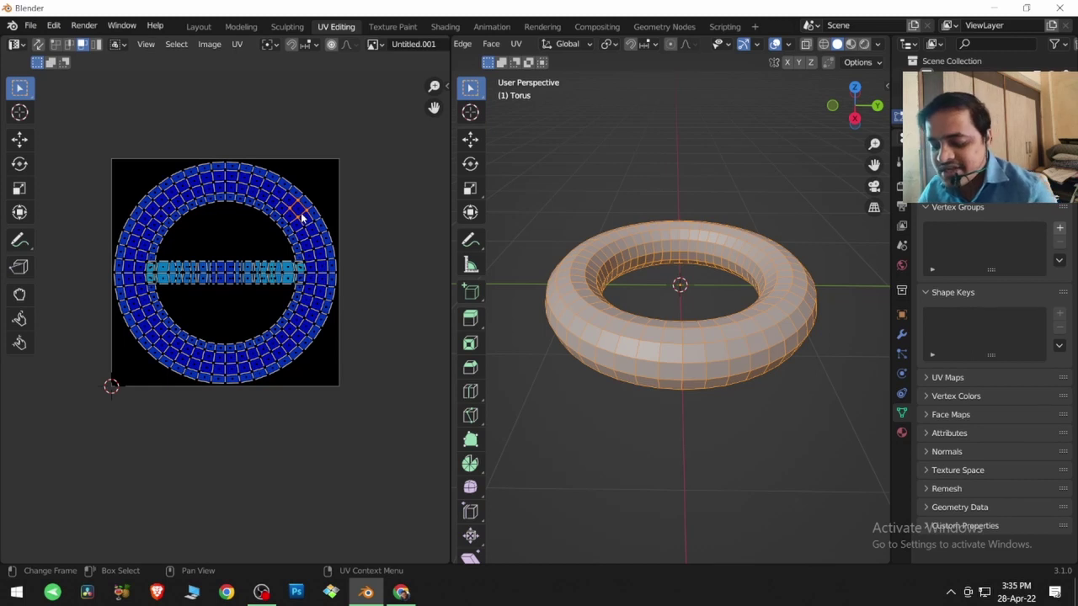
key("l")
key("g")
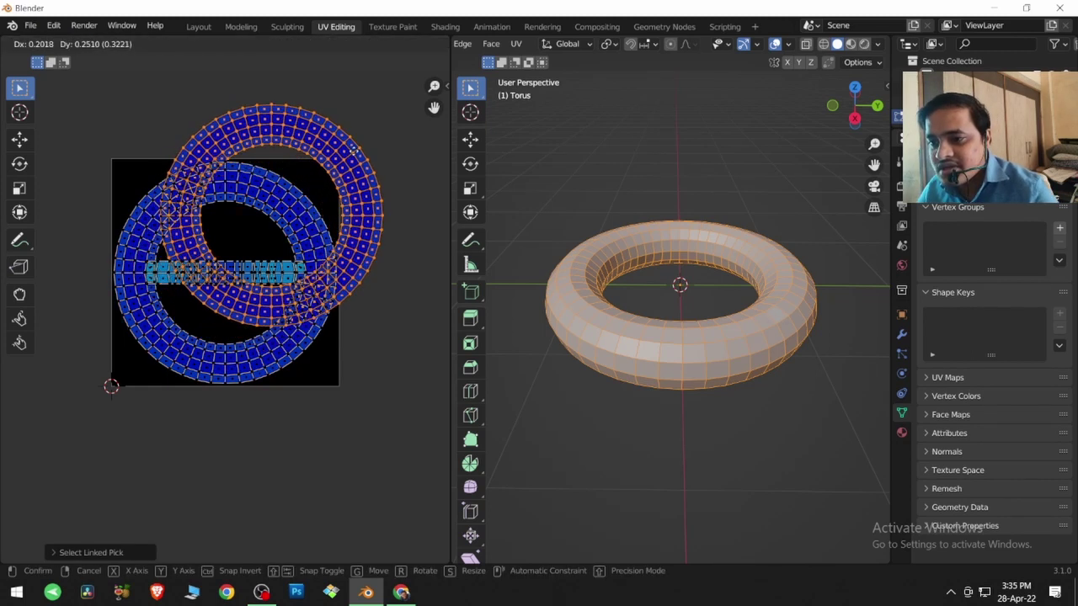
left_click(372, 202)
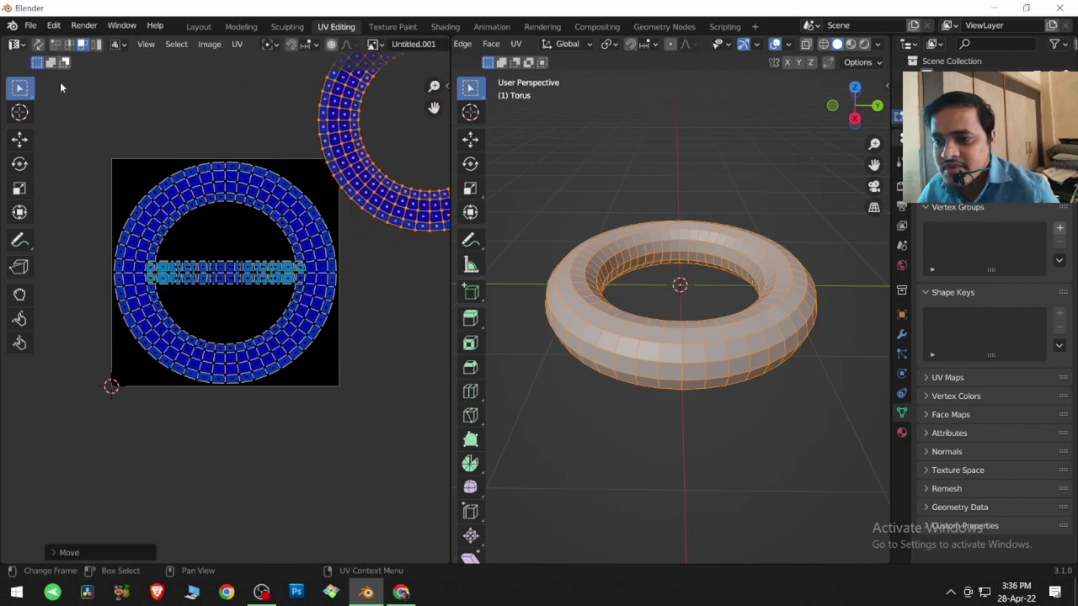
scroll(371, 202, "down", 2)
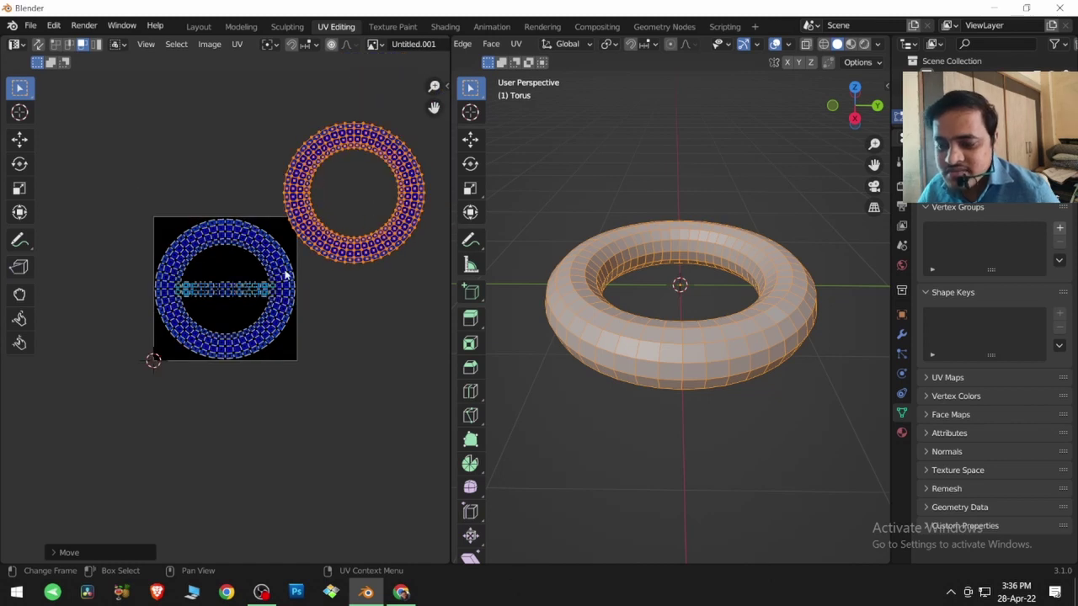
- Select the remaining ring-shaped UV island and move it beyond the UV tile's lower-left corner
key("alt+a")
key("l")
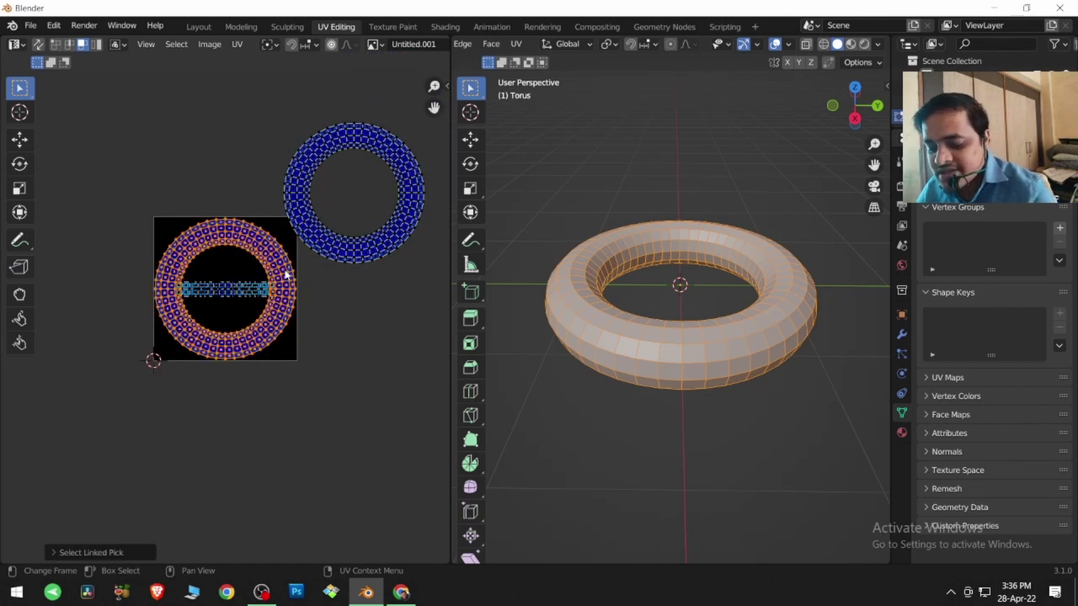
key("g")
left_click(153, 358)
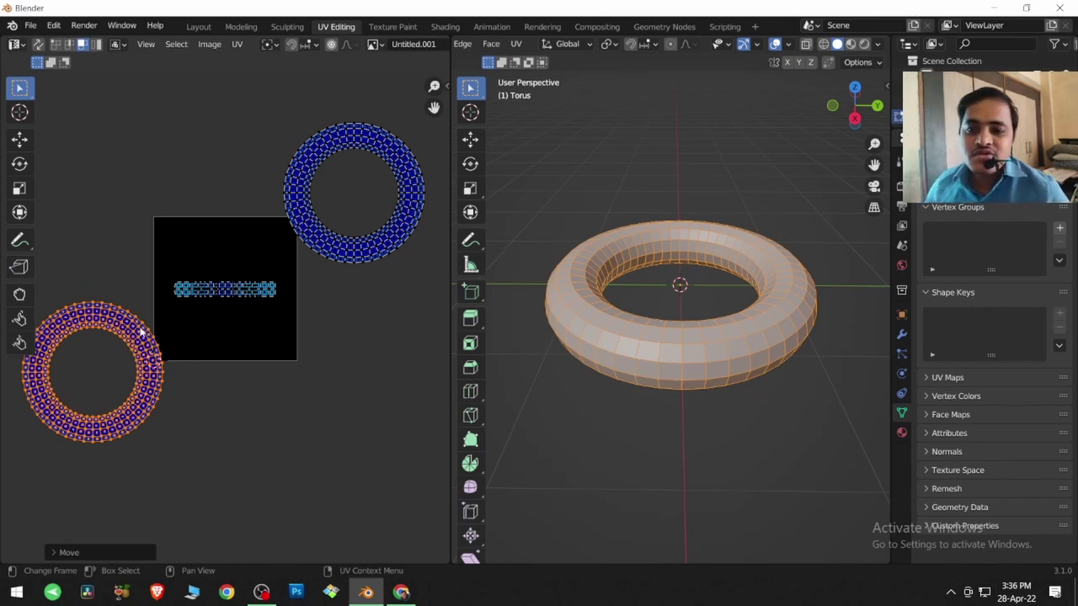
- Try moving a linked group of faces down out of the horizontal UV strip, and undo the move
left_click(234, 291)
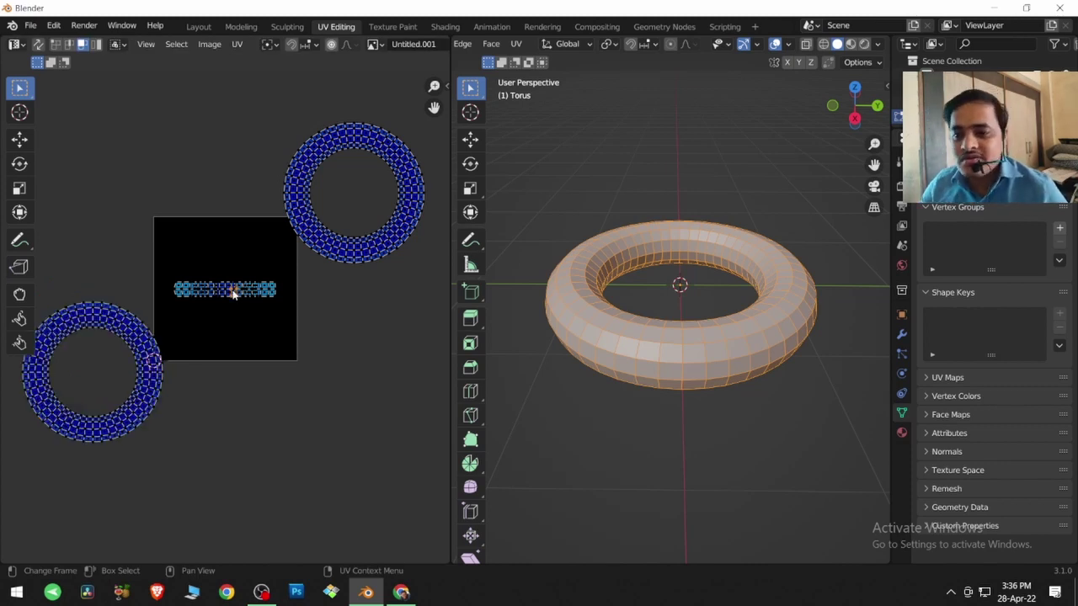
key("l")
key("g")
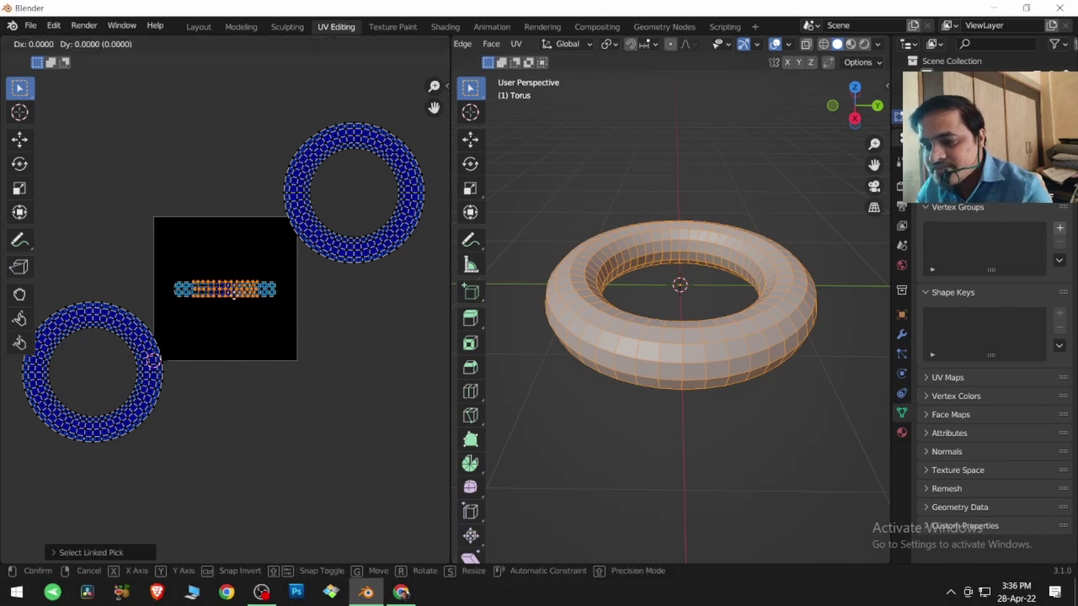
left_click(240, 328)
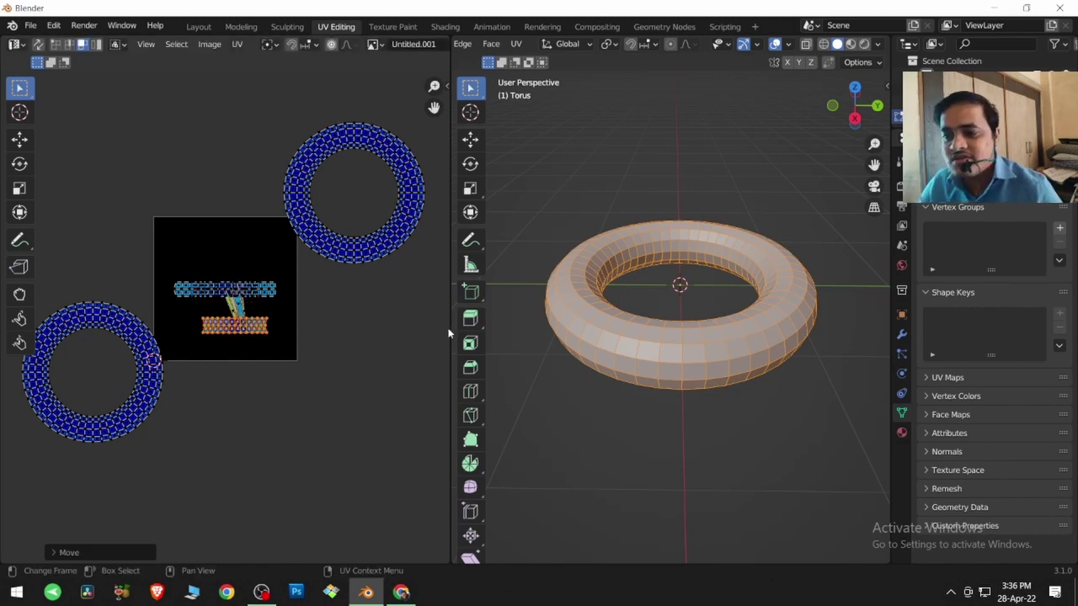
key("ctrl+z")
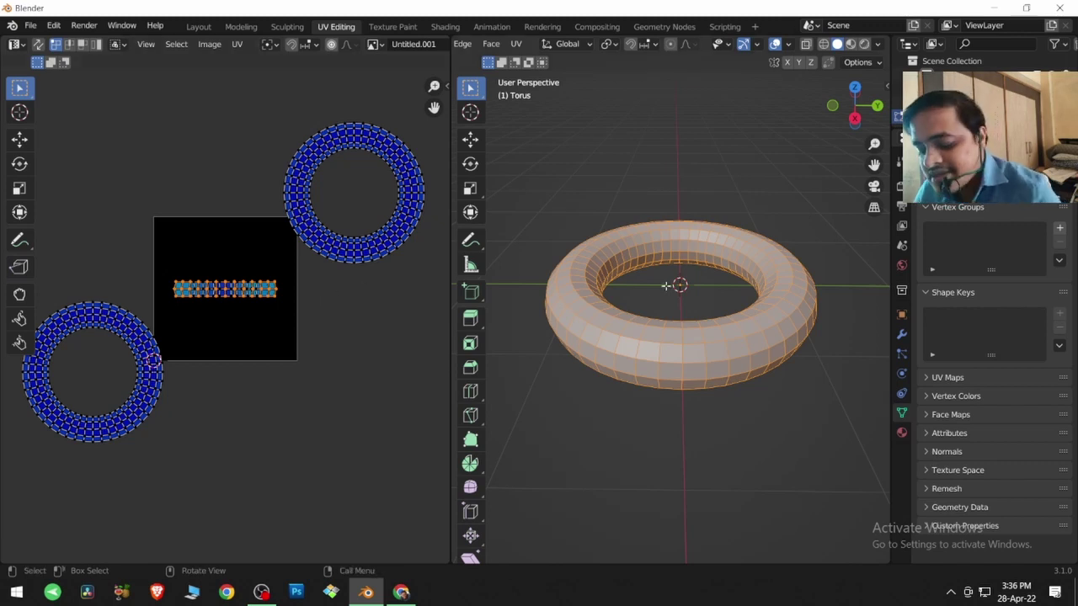
- Display the torus in Material Preview shading to show its checker texture
key("u")
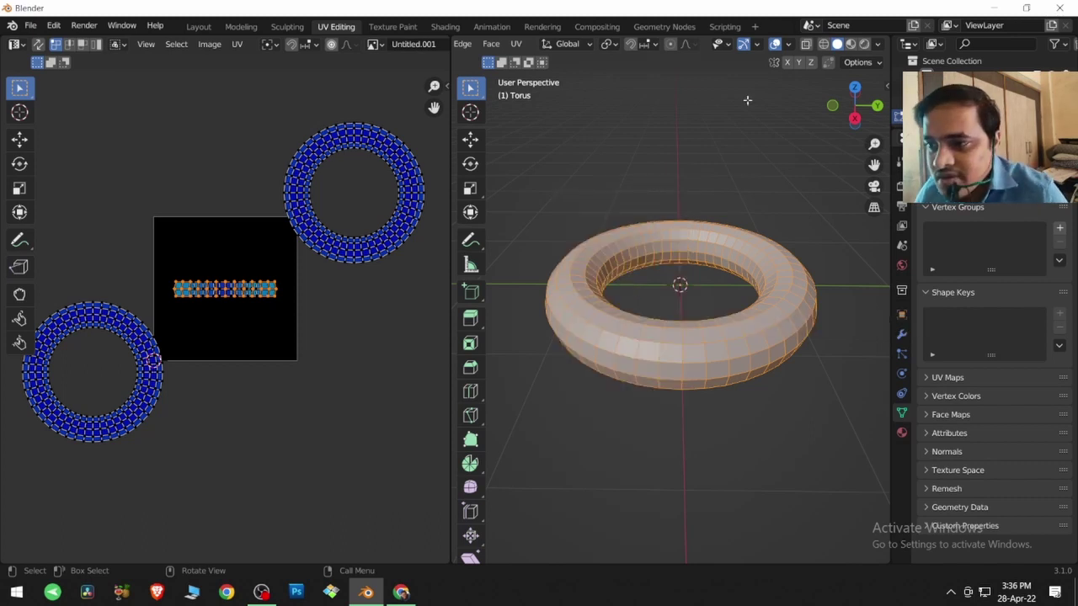
left_click(850, 44)
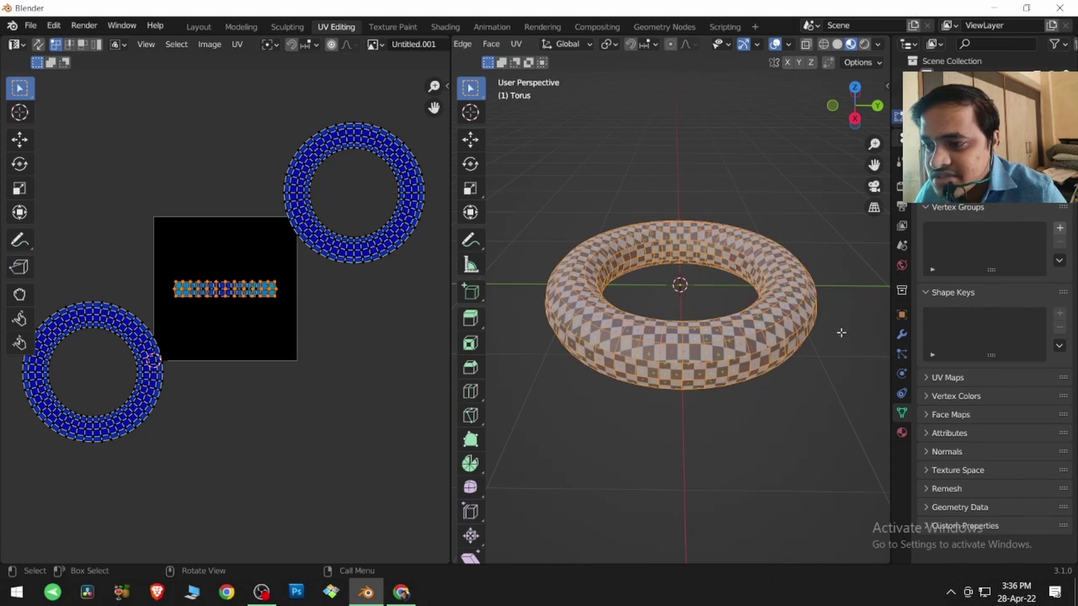
- Add a cylinder inside the torus mesh to preview its checker mapping, and delete the cylinder's vertices
scroll(684, 44, "up", 3)
scroll(684, 44, "up", 5)
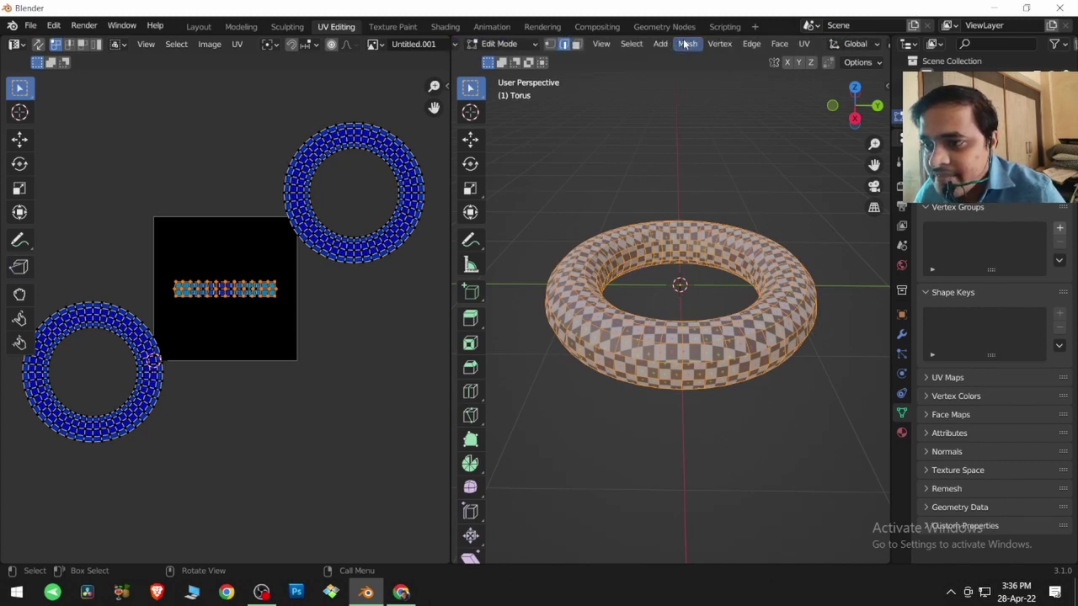
left_click(519, 44)
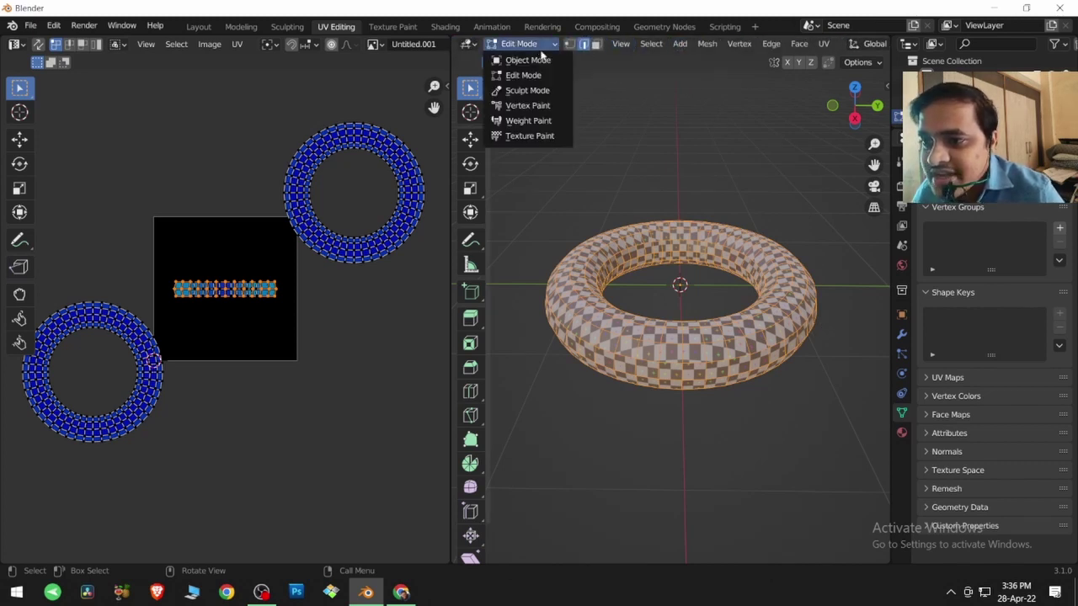
left_click(680, 43)
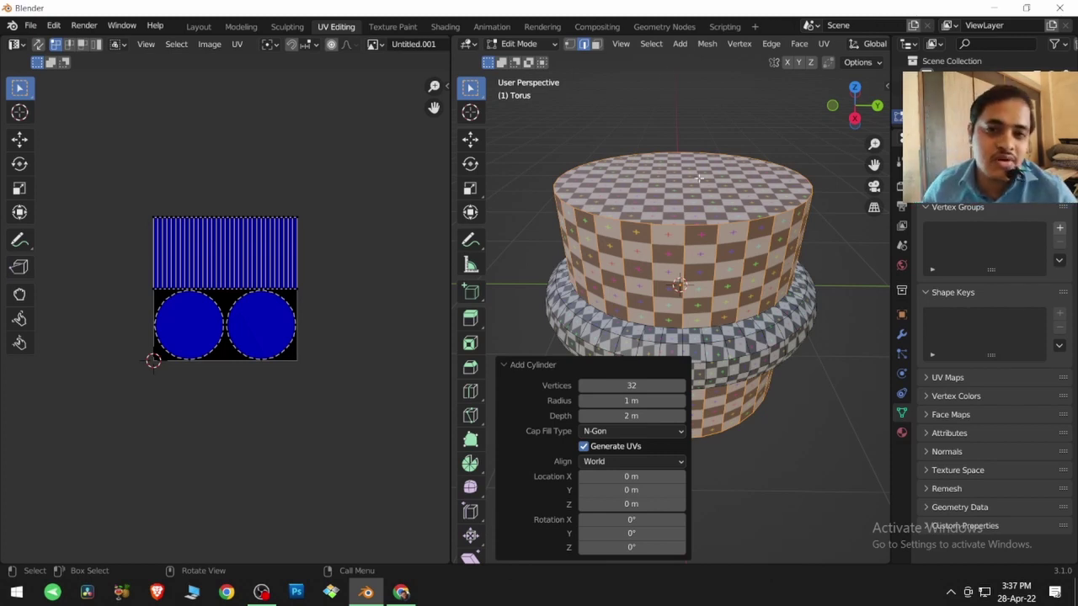
key("s")
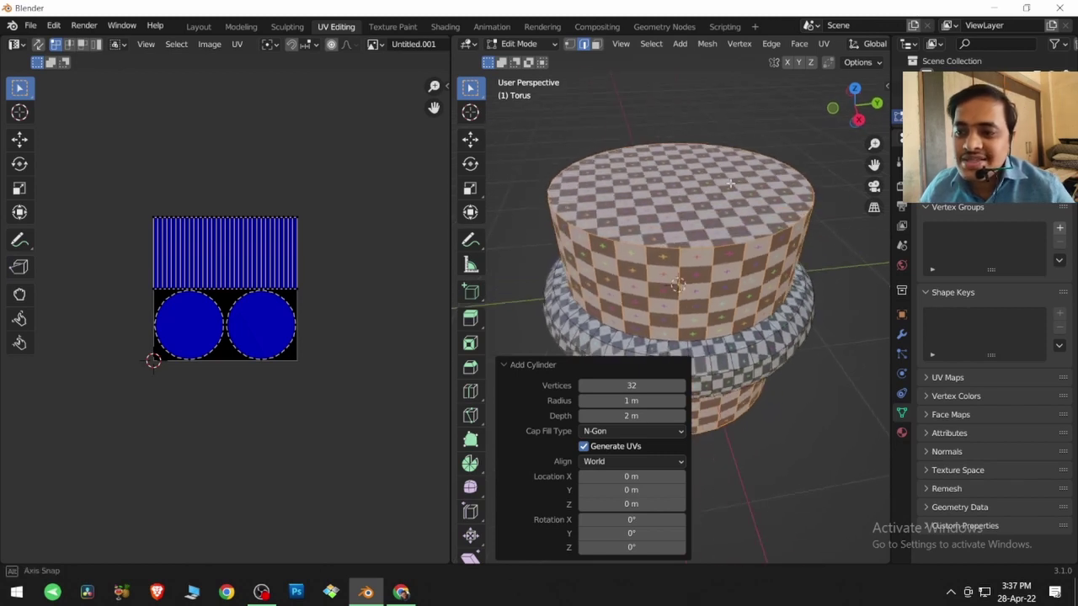
middle_click_drag(709, 183, 692, 182)
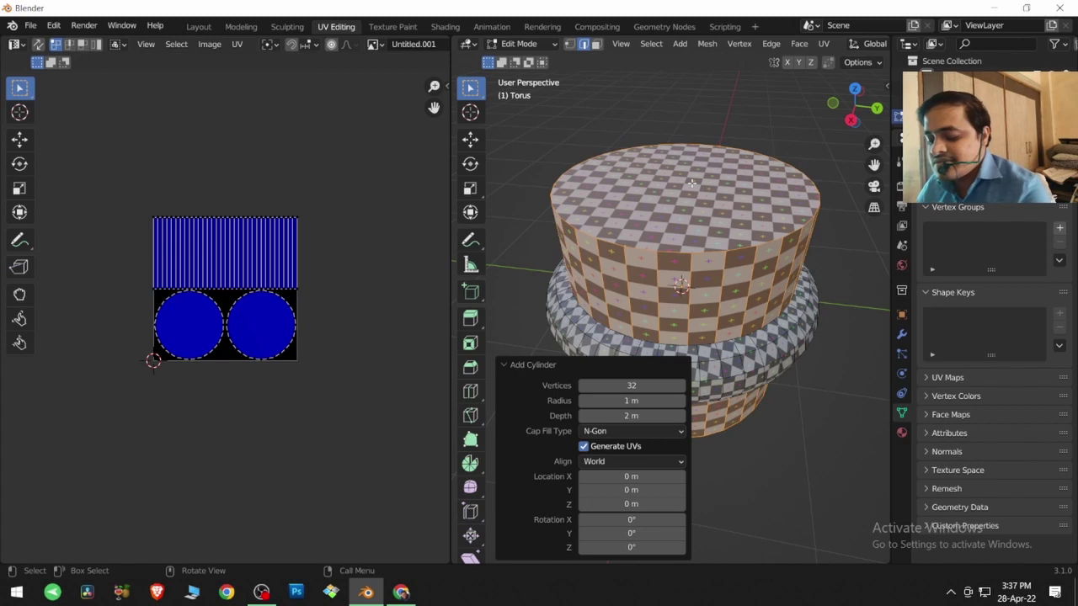
key("x")
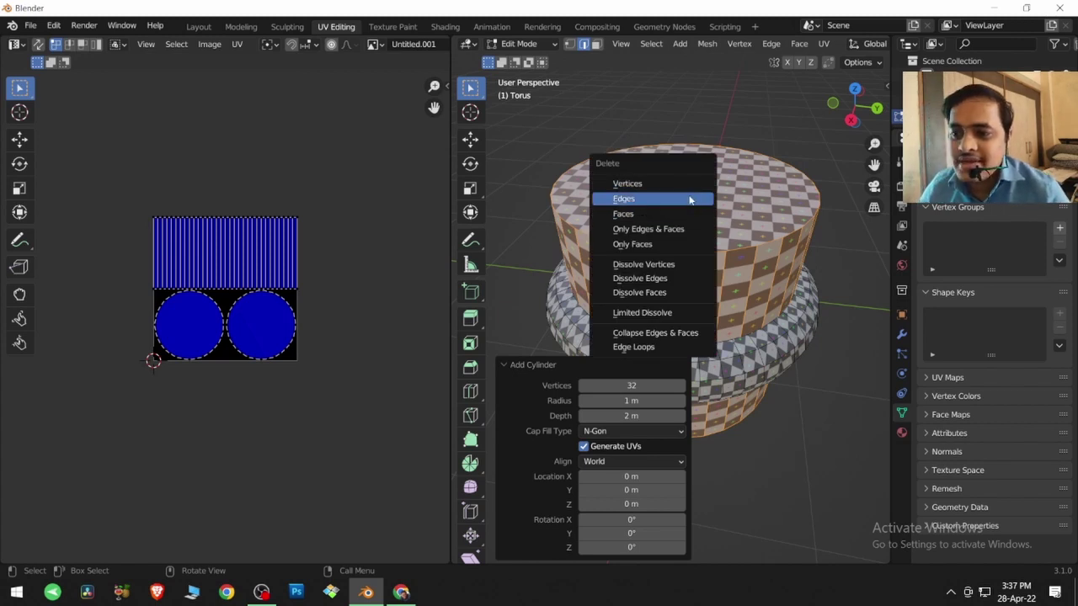
left_click(690, 185)
- Add a UV sphere inside the torus mesh to preview its checker mapping, and undo the addition
key("u")
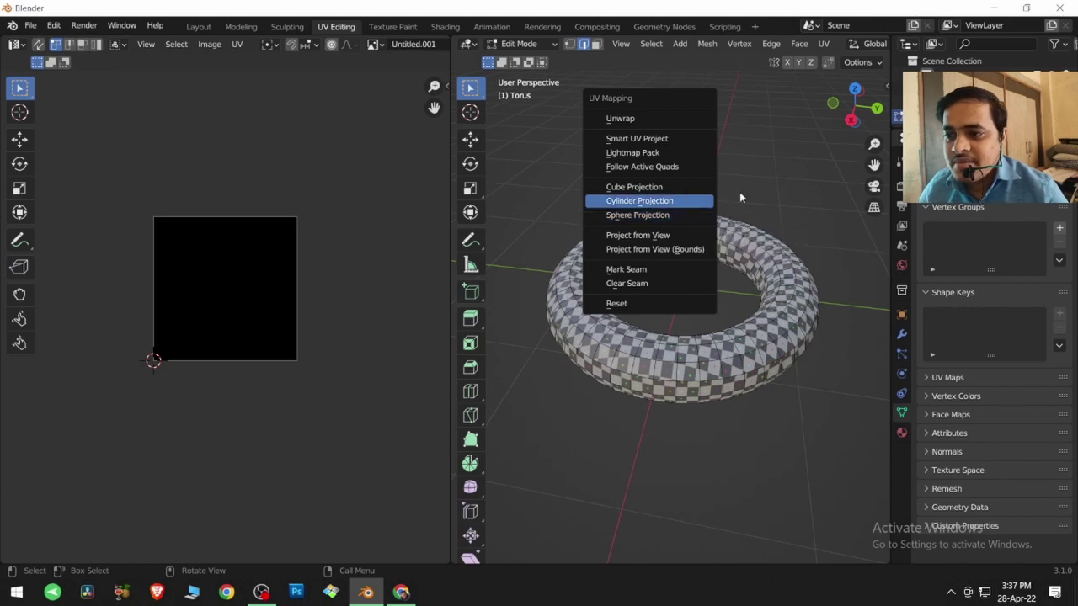
left_click(682, 44)
left_click(695, 102)
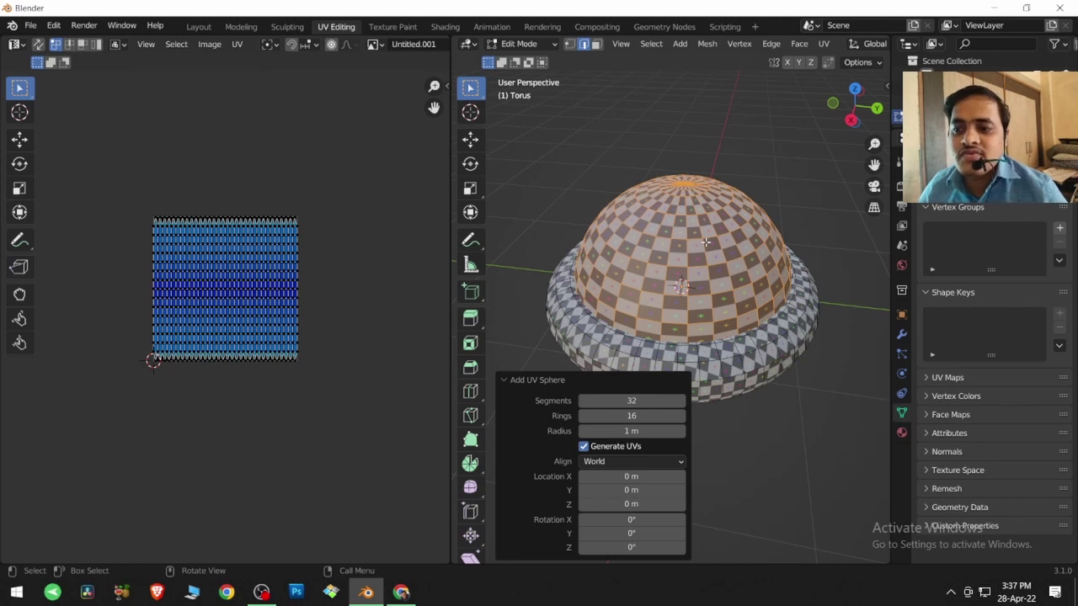
key("ctrl")
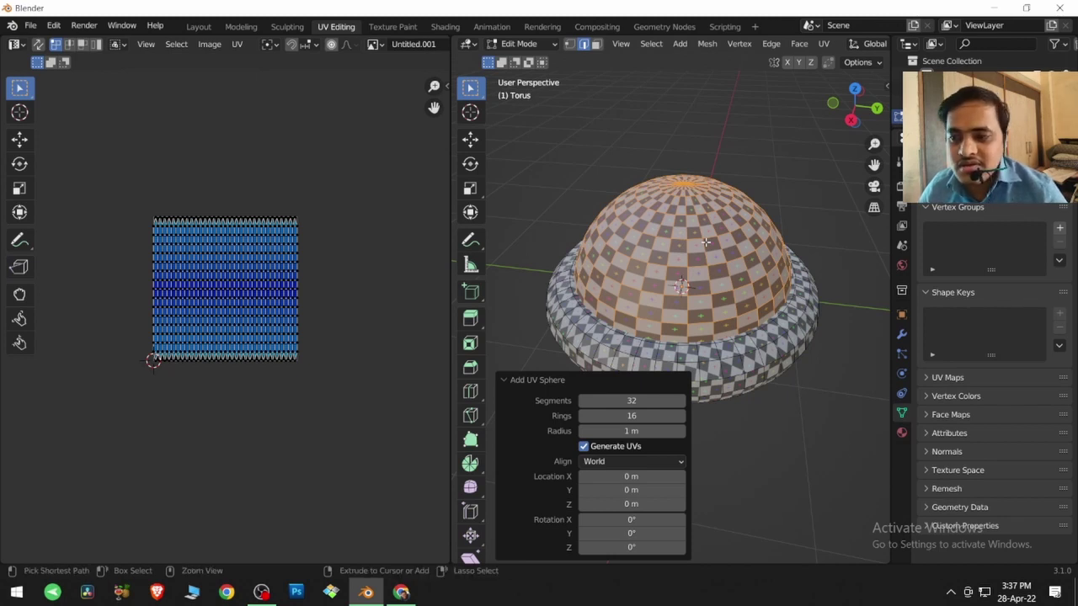
key("ctrl+z")
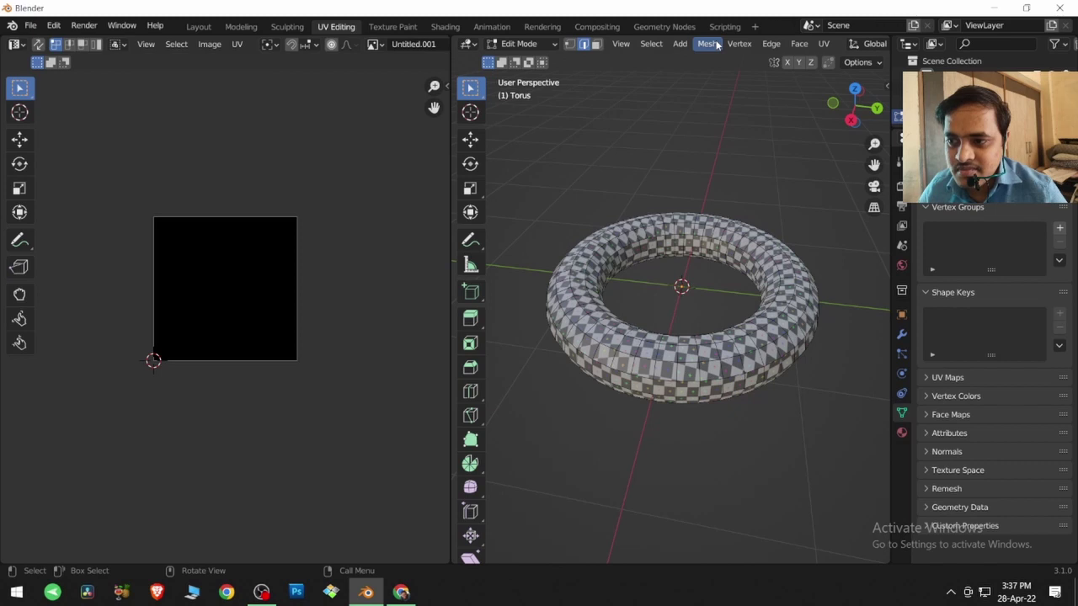
- Add an ico sphere inside the torus mesh and raise its subdivisions to give it a smooth surface
left_click(684, 43)
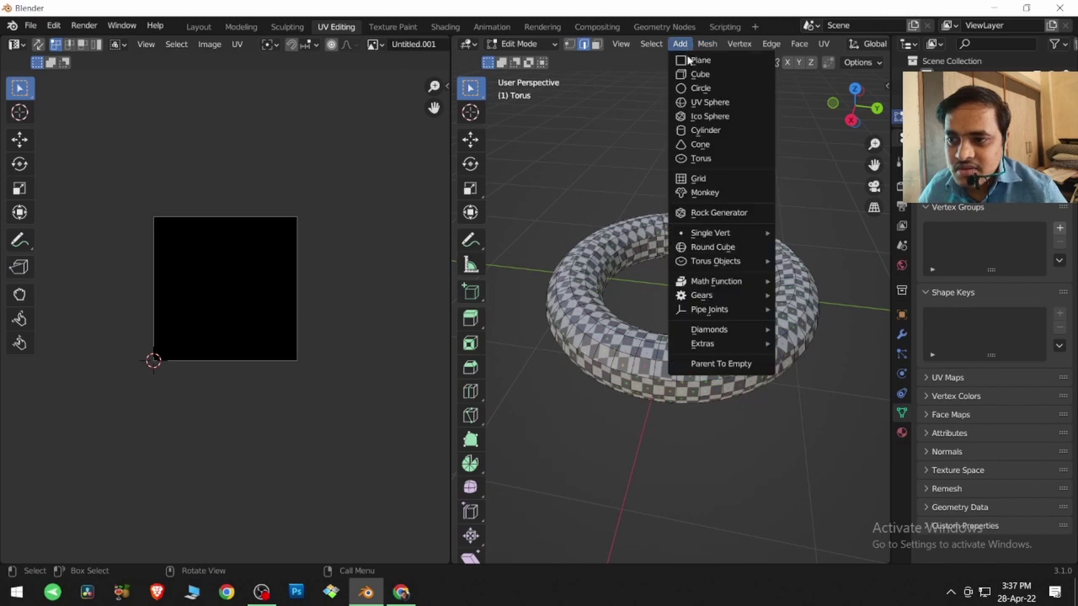
left_click(698, 116)
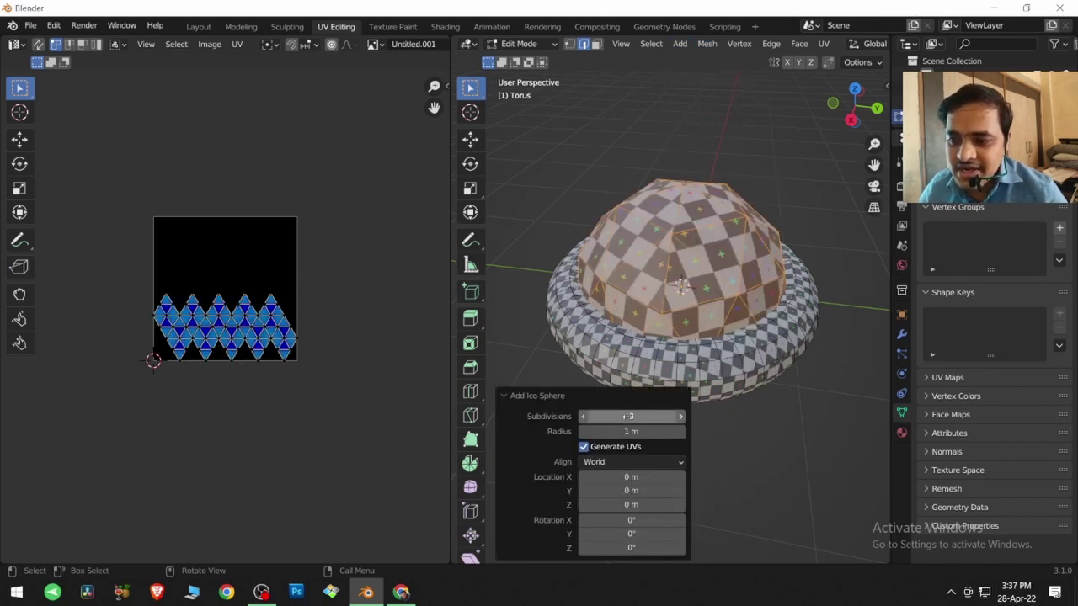
left_click_drag(665, 415, 681, 406)
- Deselect everything and examine the checker pattern around the ico sphere for distortion and breaks between islands
middle_click_drag(699, 320, 719, 297)
key("alt+a")
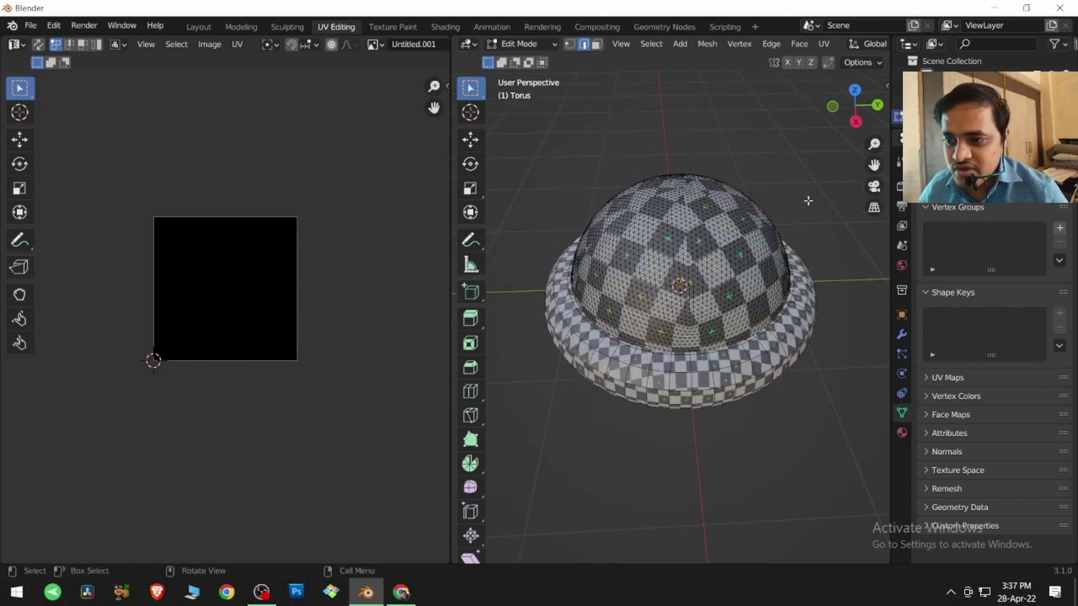
scroll(705, 310, "up", 2)
middle_click_drag(704, 311, 703, 299)
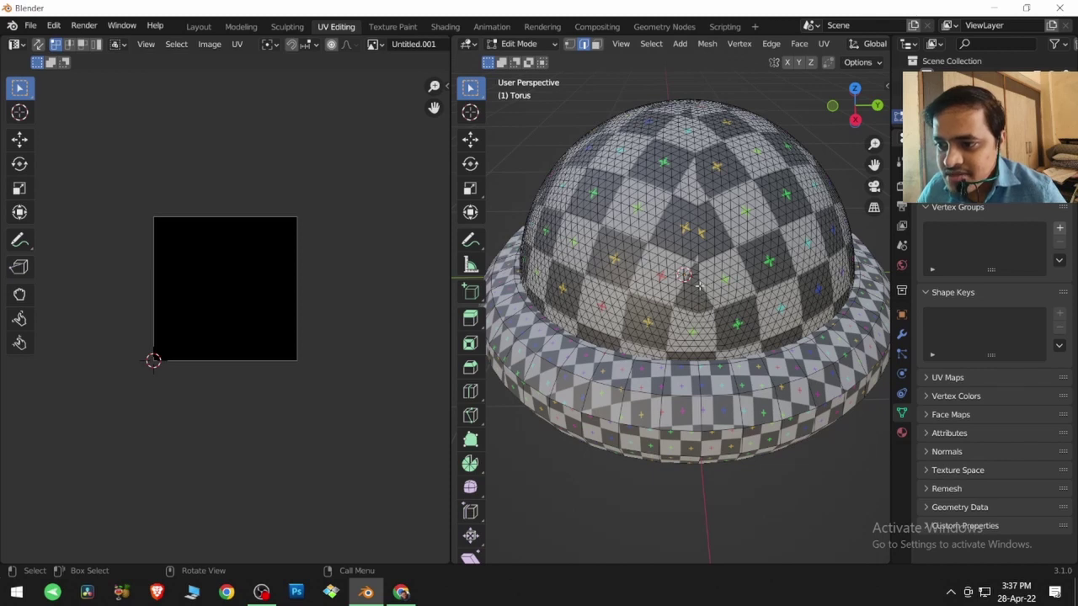
middle_click_drag(697, 193, 758, 222)
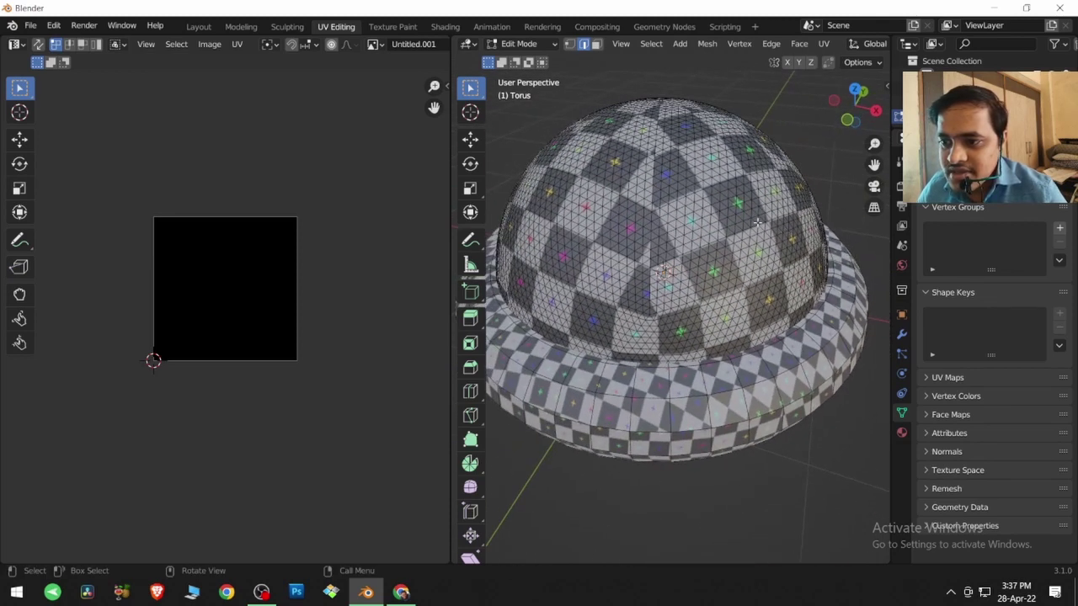
middle_click_drag(646, 217, 700, 267)
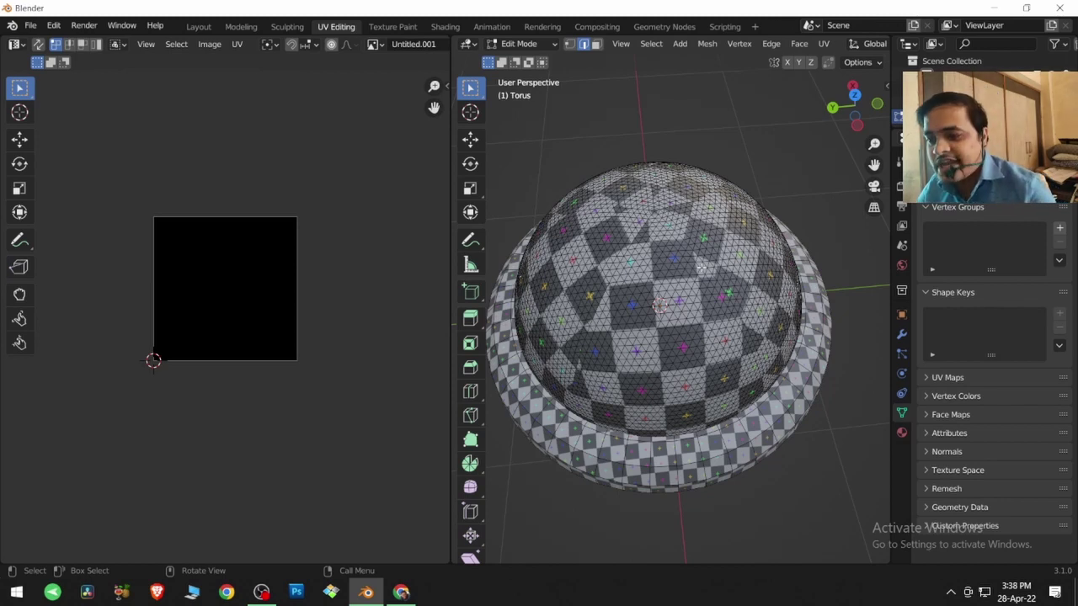
- Select only the linked geometry of the ico sphere and delete it from the torus mesh
key("a")
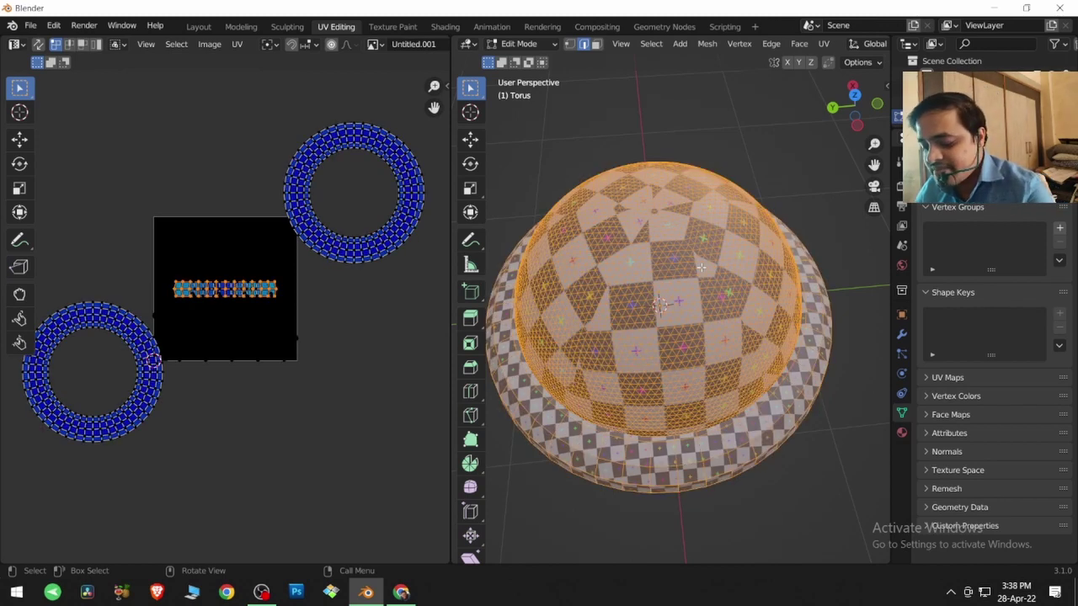
key("alt+a")
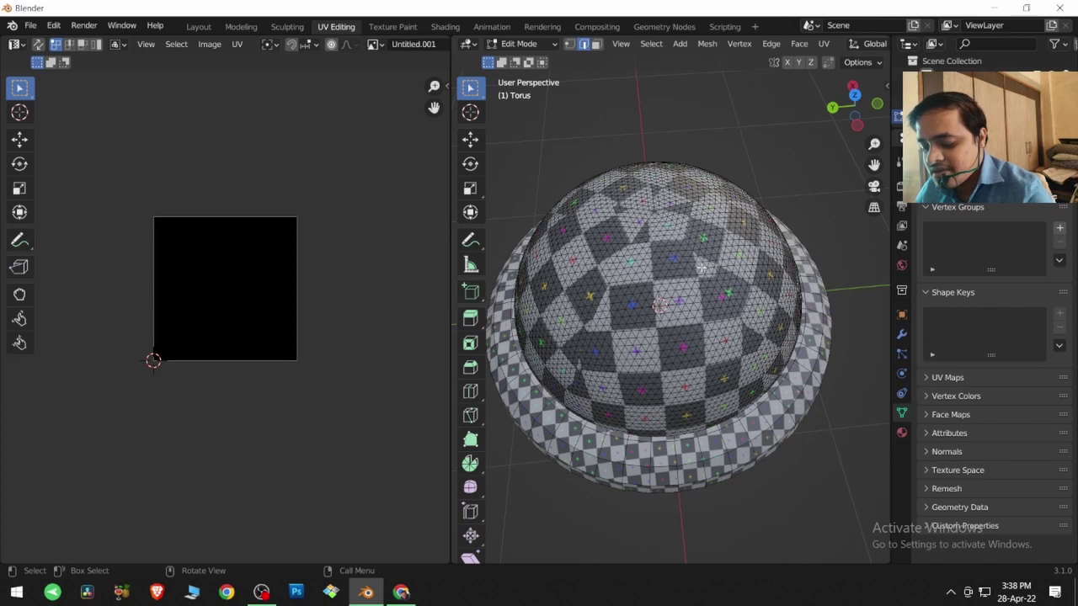
key("l")
key("x")
left_click(702, 268)
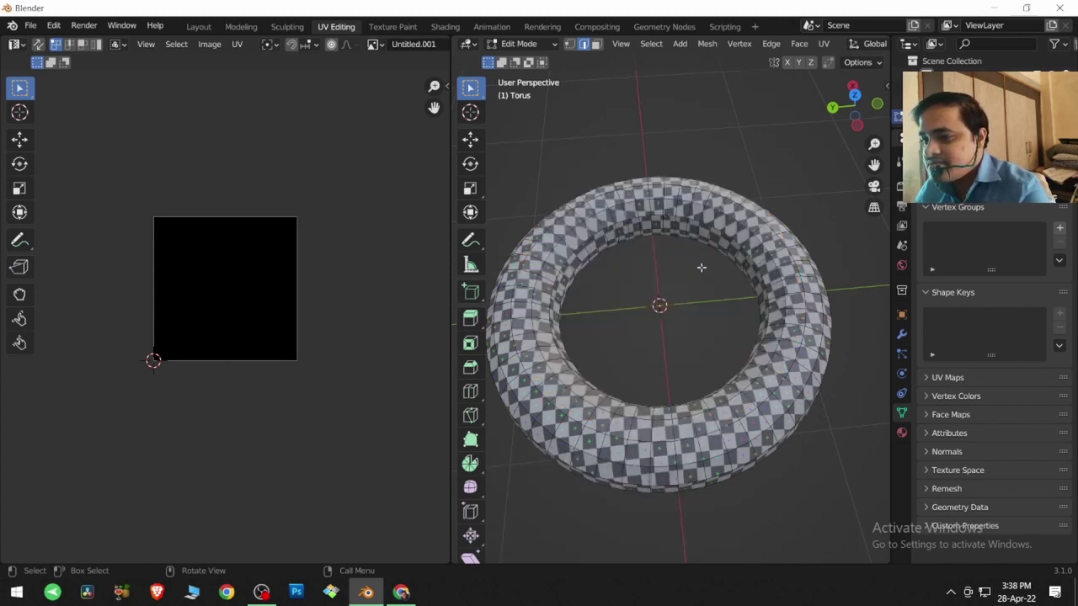
- Select the linked torus geometry to view its UV layout, and clear the selection
middle_click_drag(702, 268, 699, 246)
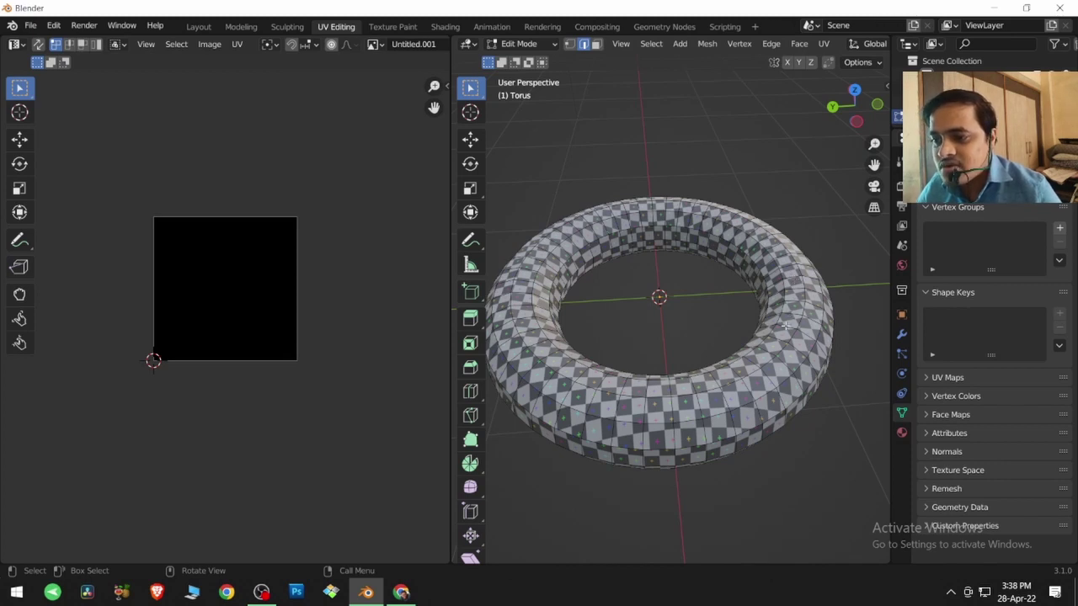
key("l")
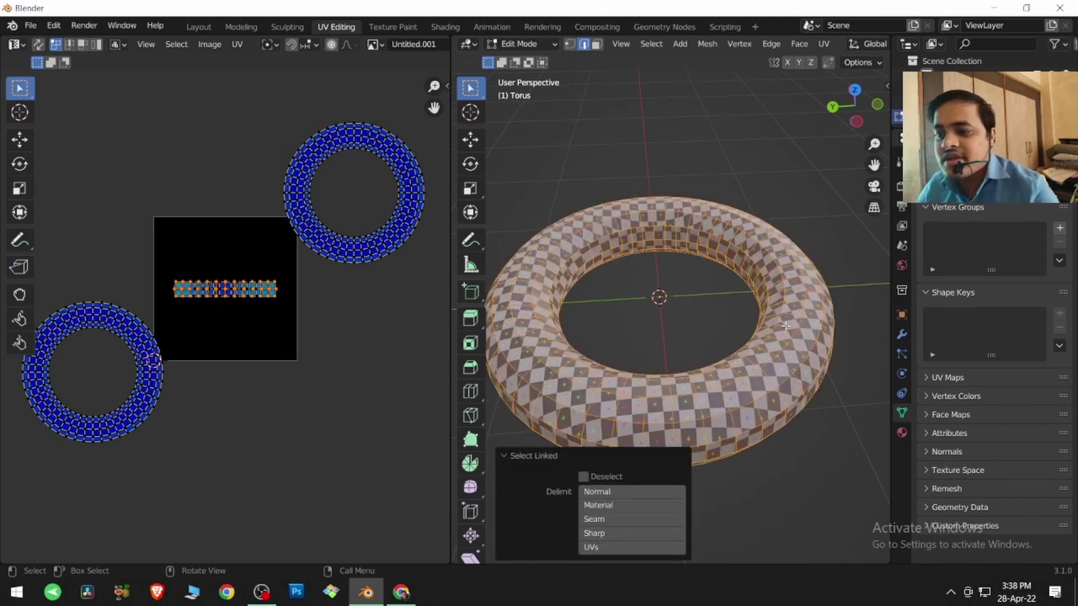
left_click(728, 295)
scroll(718, 317, "down", 2)
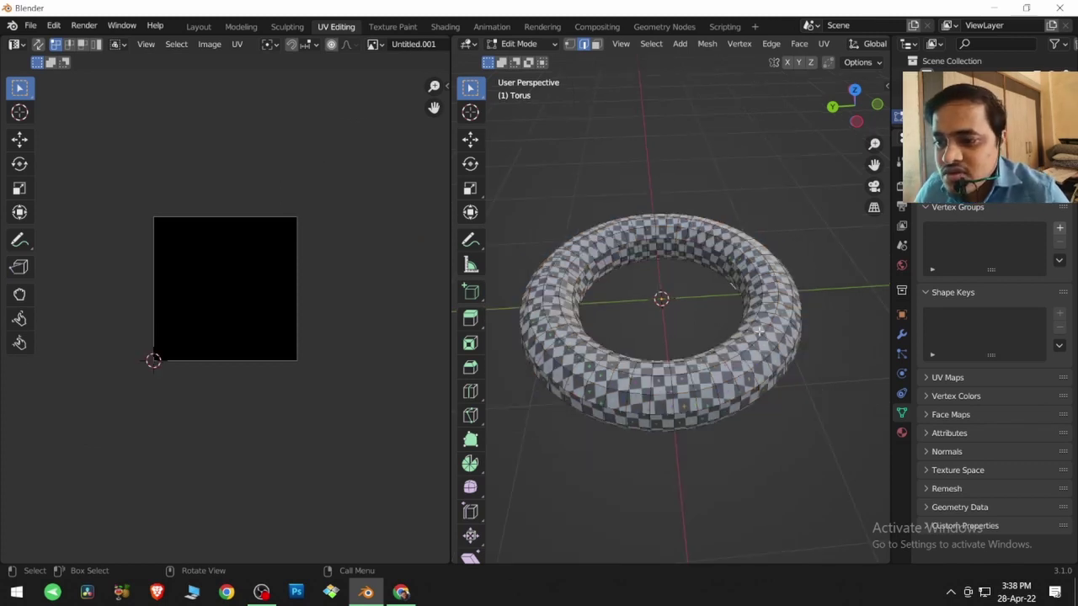
- Leave Edit Mode and hide the torus
key("u")
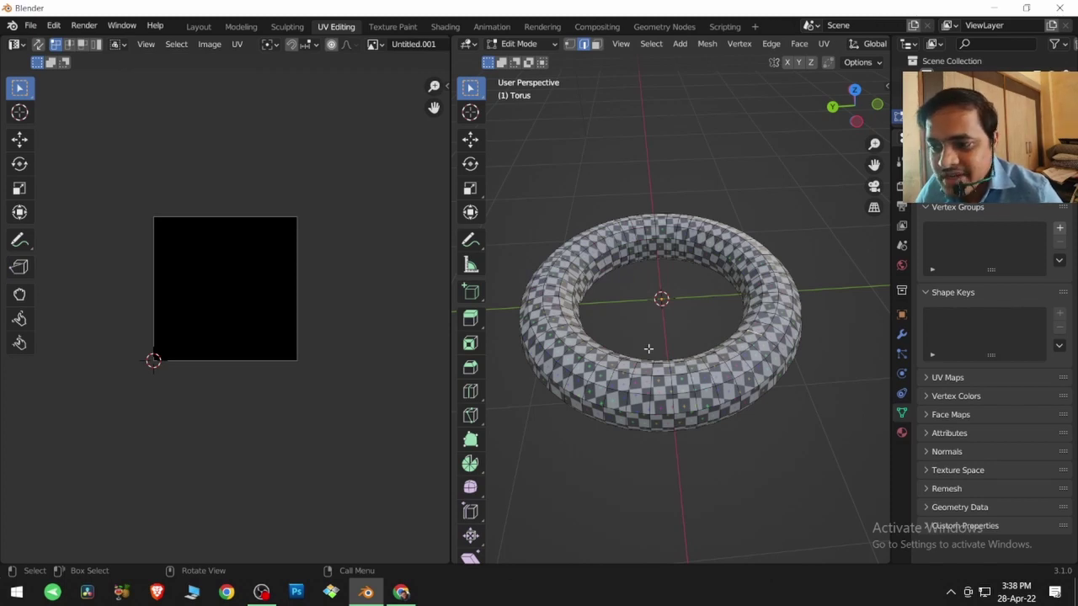
key("Tab")
key("h")
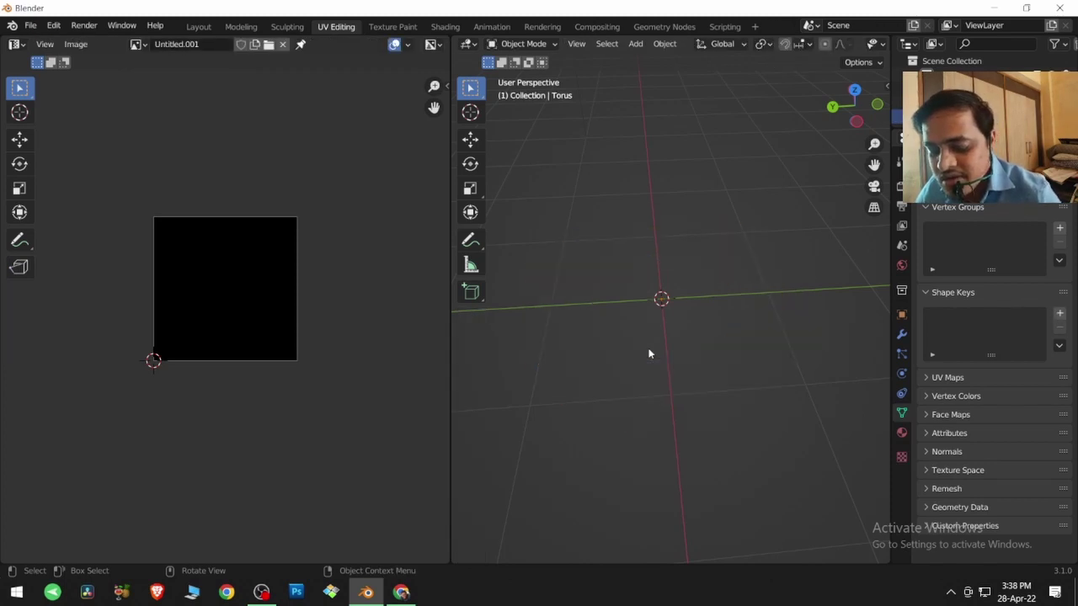
- Add a cube mesh at the world origin
key("shift+a")
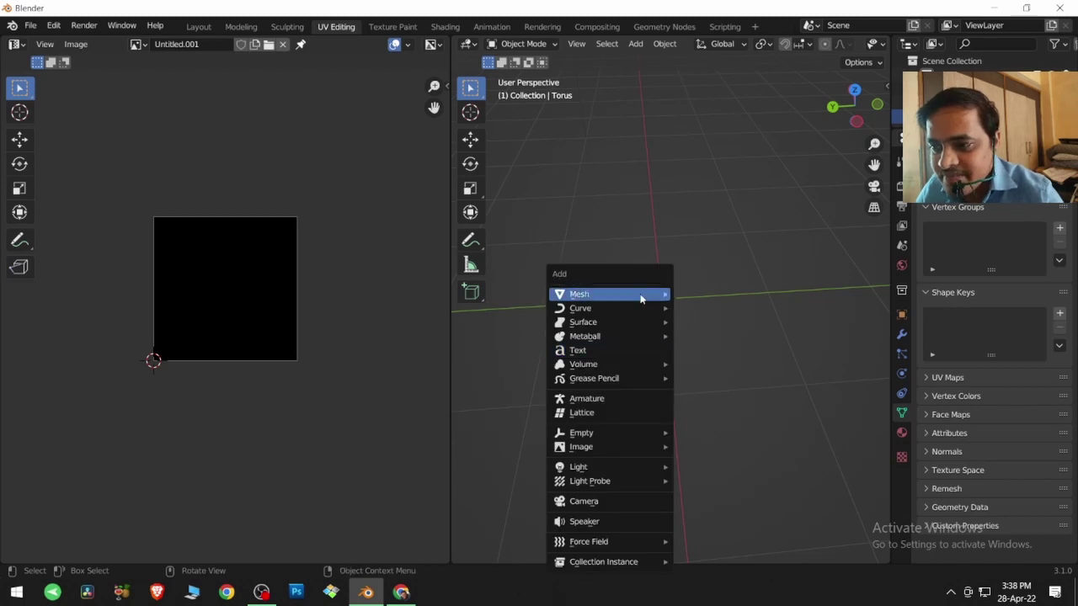
mouse_move(640, 298)
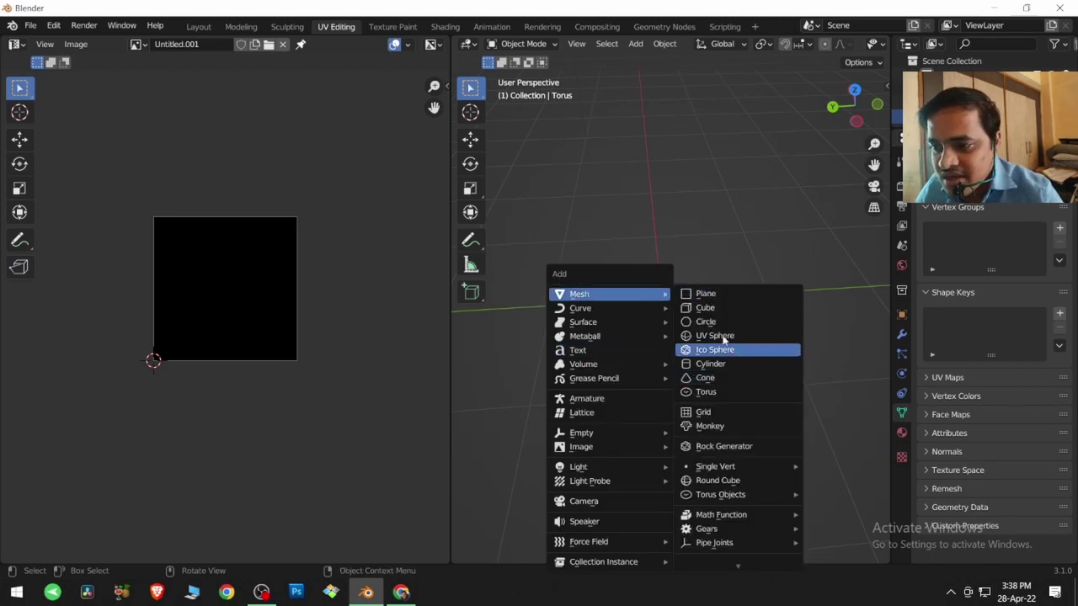
left_click(727, 307)
middle_click_drag(702, 318, 688, 342)
left_click(555, 413)
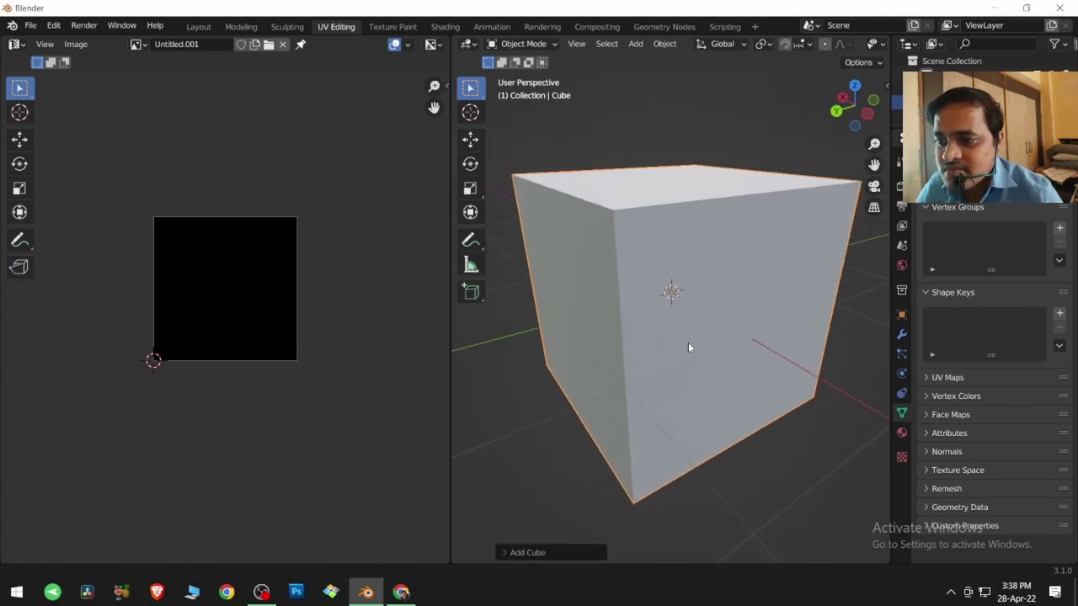
- Enter Edit Mode on the cube and move its entire cross-shaped UV layout beyond the UV tile's lower-right corner
key("Tab")
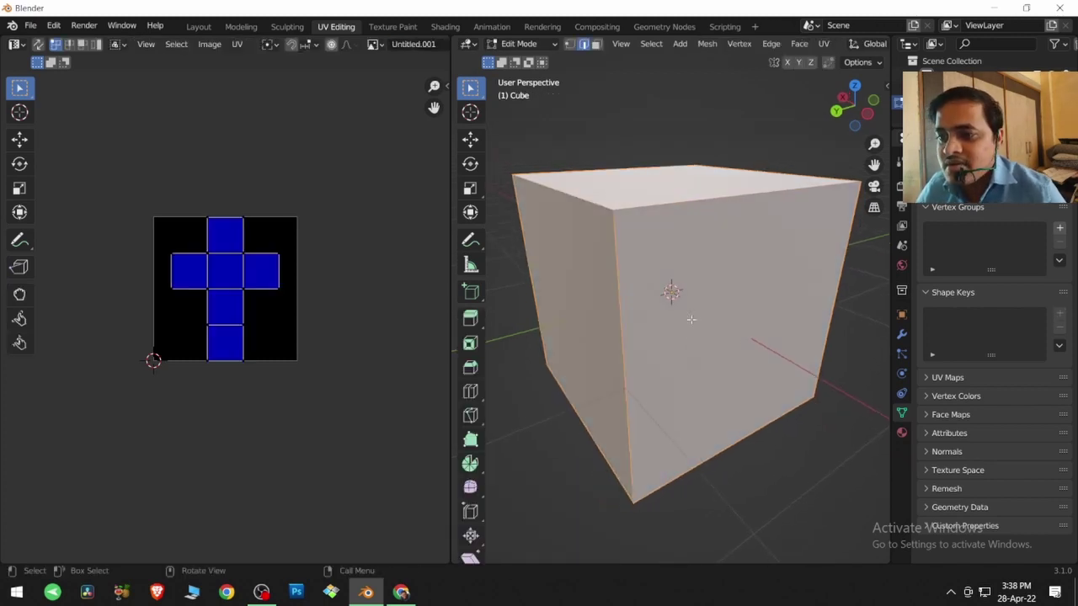
left_click_drag(147, 185, 289, 389)
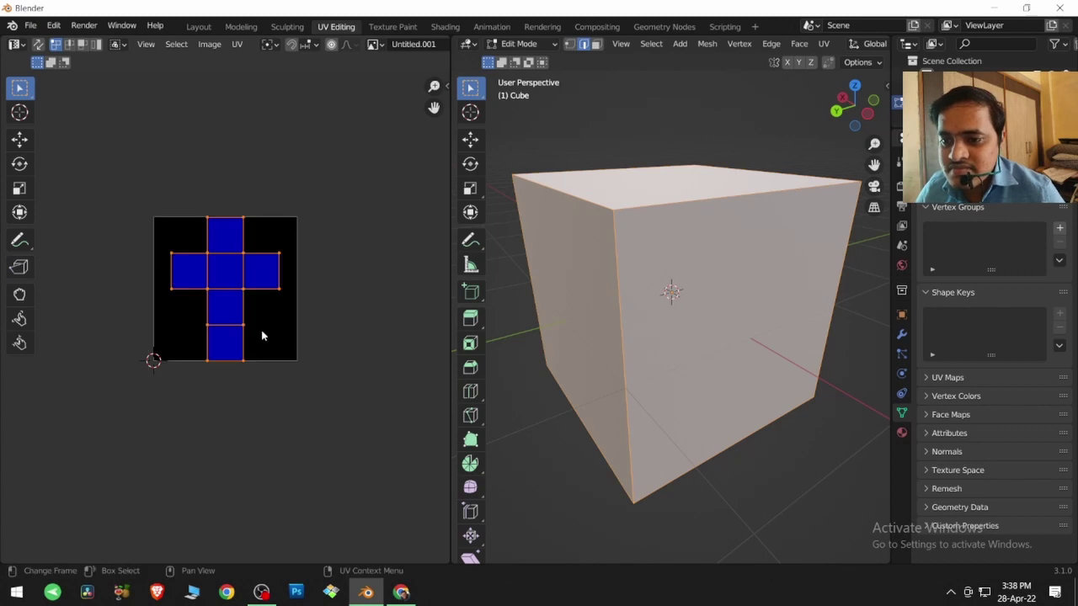
key("g")
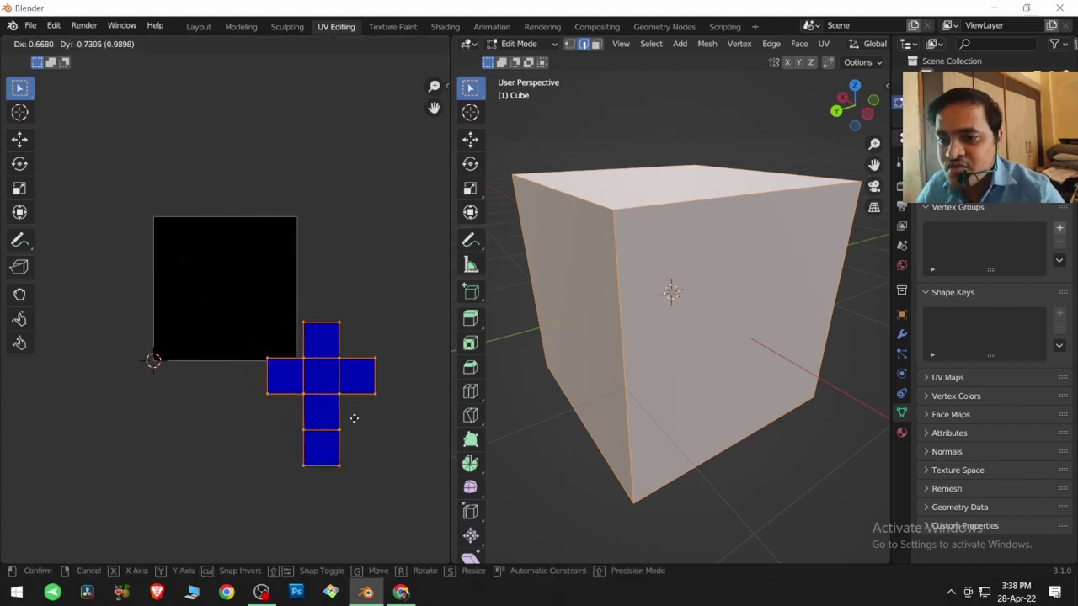
left_click(354, 431)
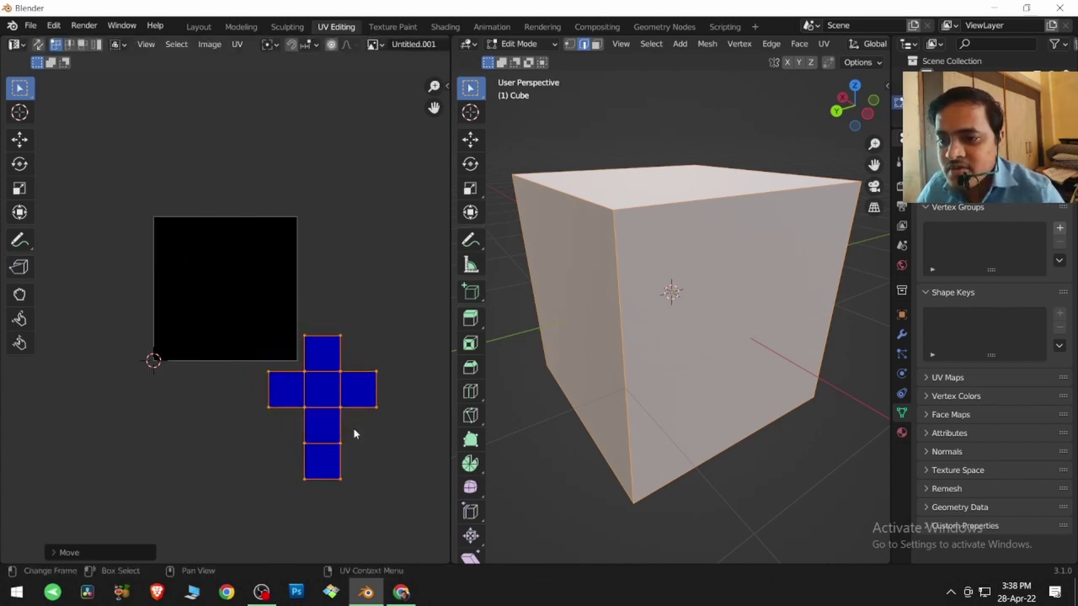
key("g")
left_click(390, 423)
- Clear the selection, switch to face selection, and select the cube's large side face facing the view
key("alt+a")
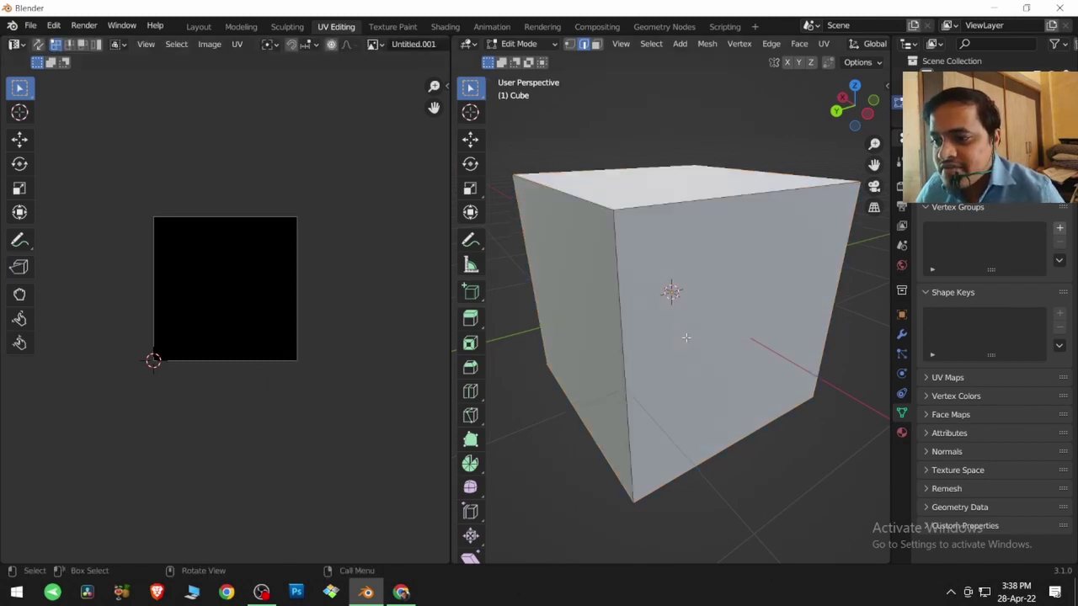
key("3")
left_click(694, 338)
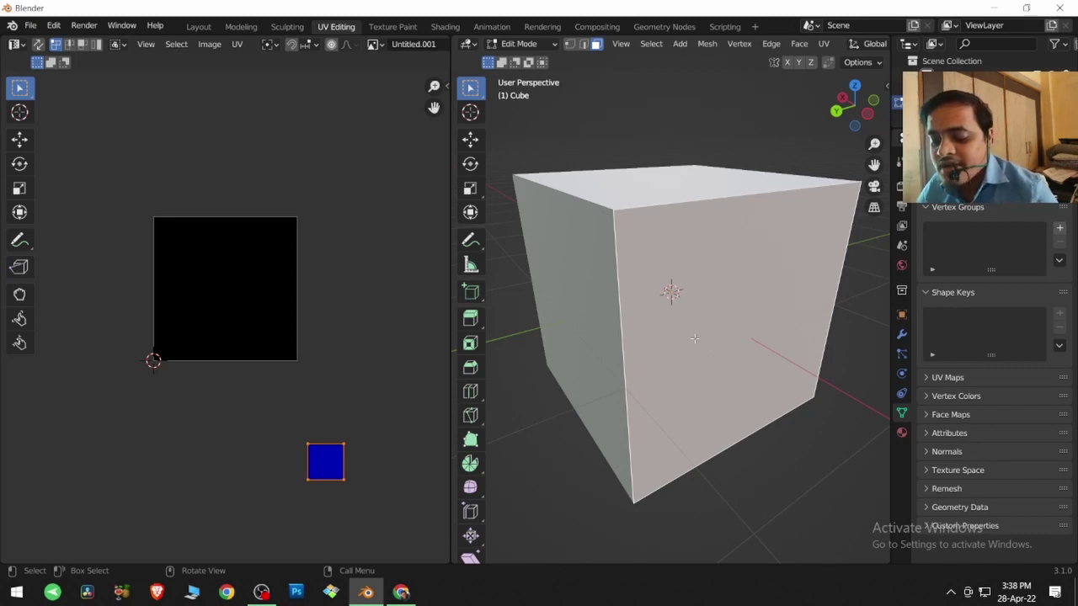
- Unwrap the selected side face with Project from View, and repeat the projection with the cube much smaller in the view
key("u")
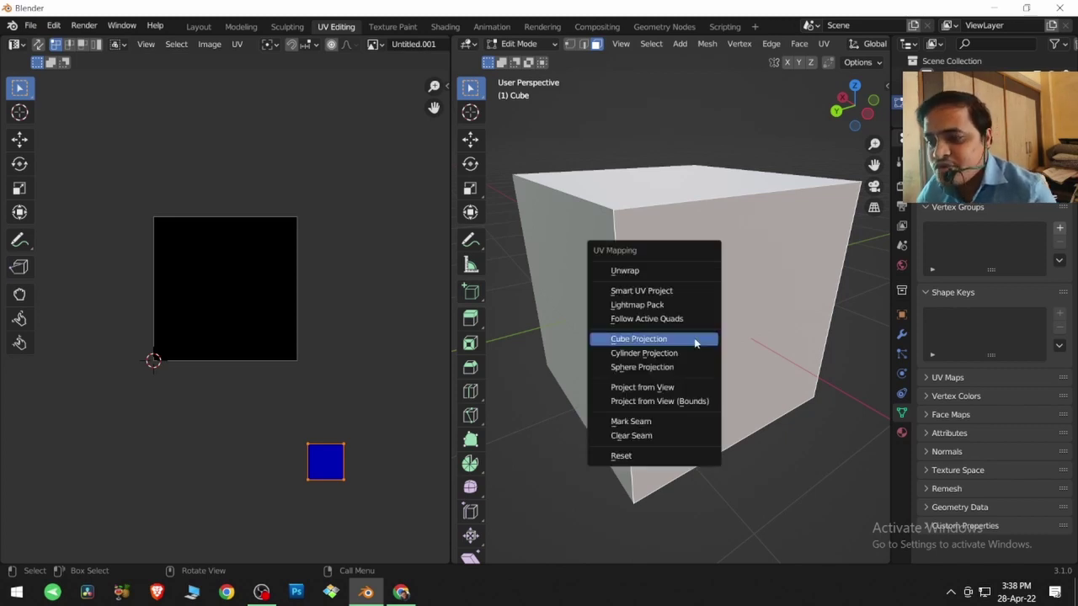
left_click(678, 389)
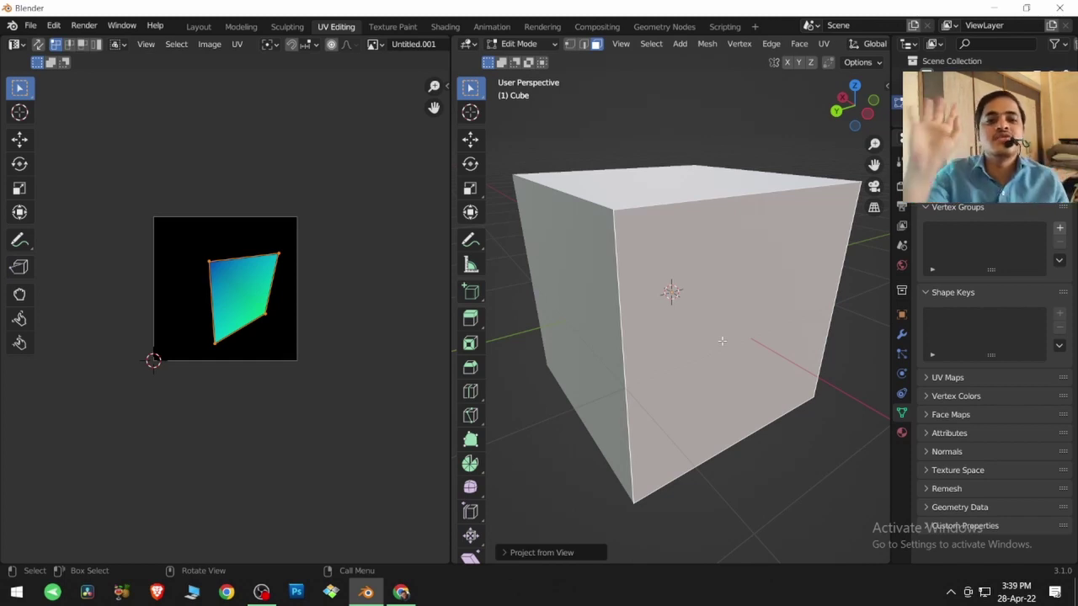
scroll(722, 341, "down", 5)
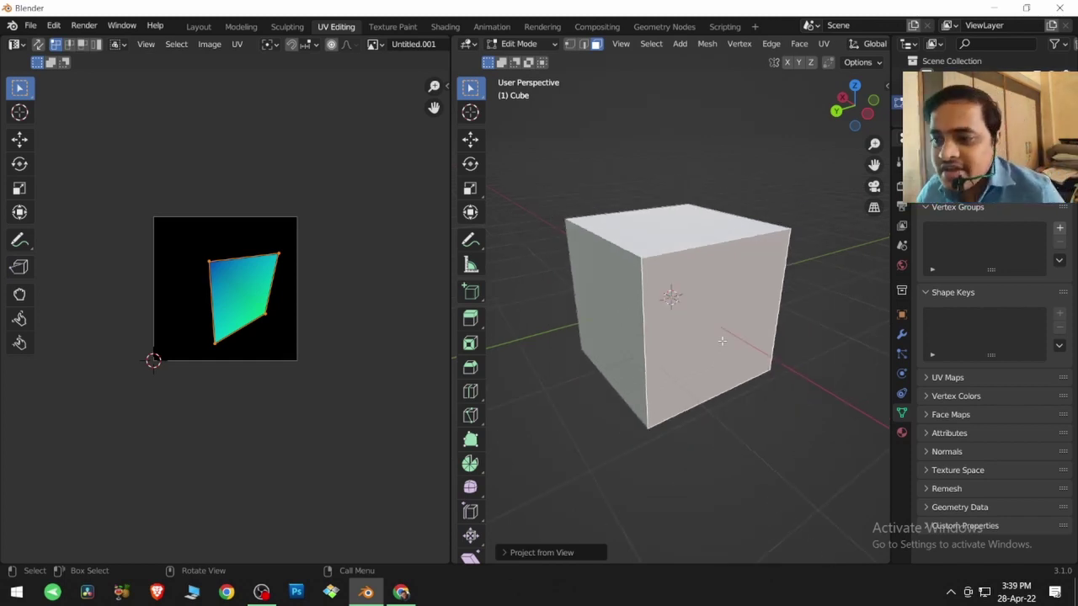
key("u")
left_click(721, 342)
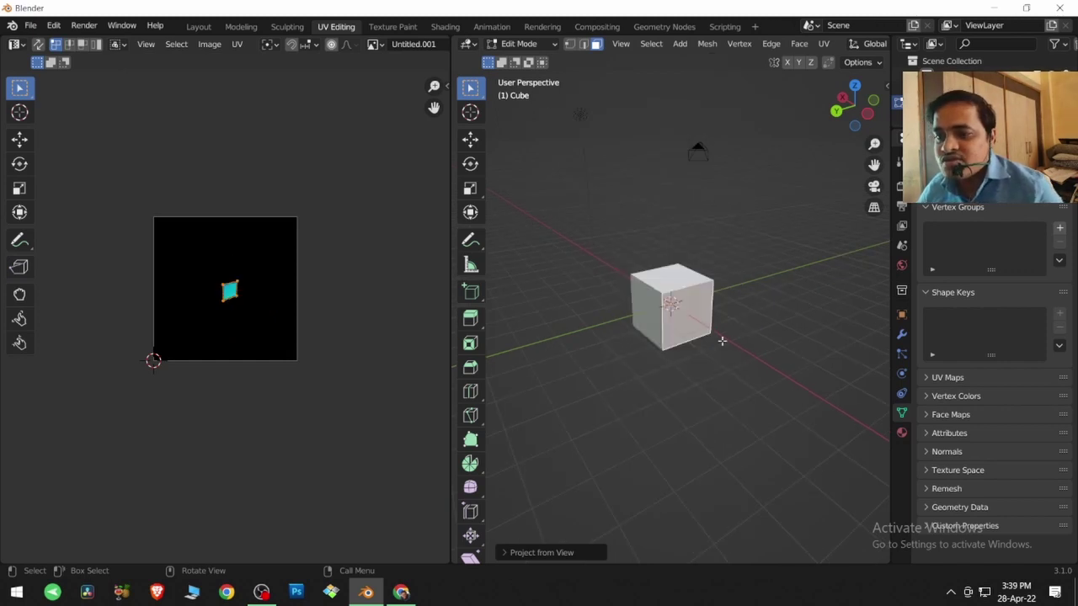
- Unwrap the selected side face again with Project from View, using a close-up view of the cube
scroll(281, 311, "up", 4)
middle_click_drag(356, 325, 373, 376)
scroll(589, 324, "up", 10)
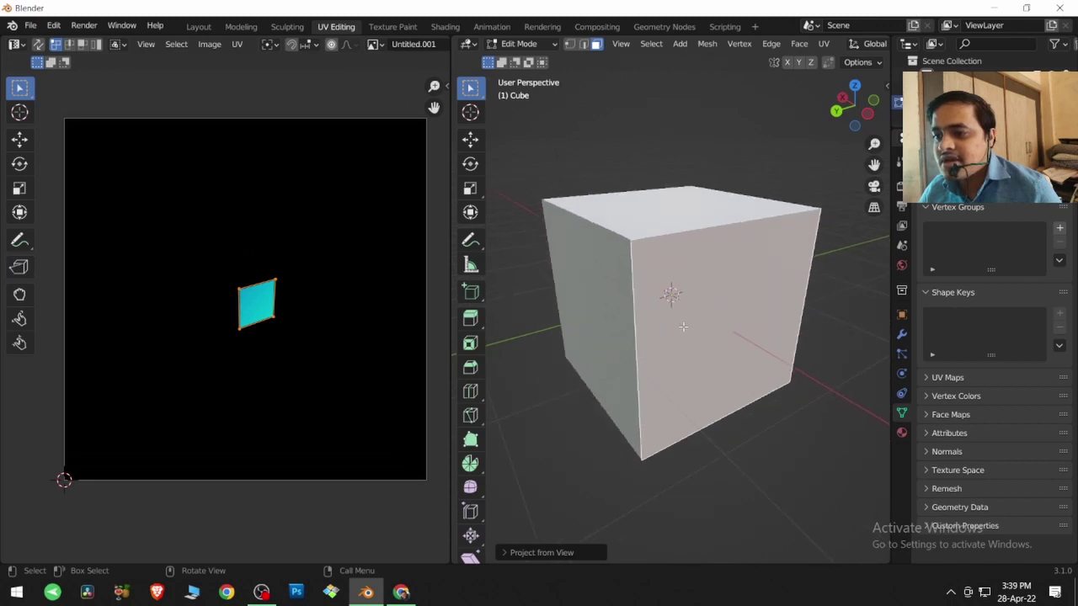
key("u")
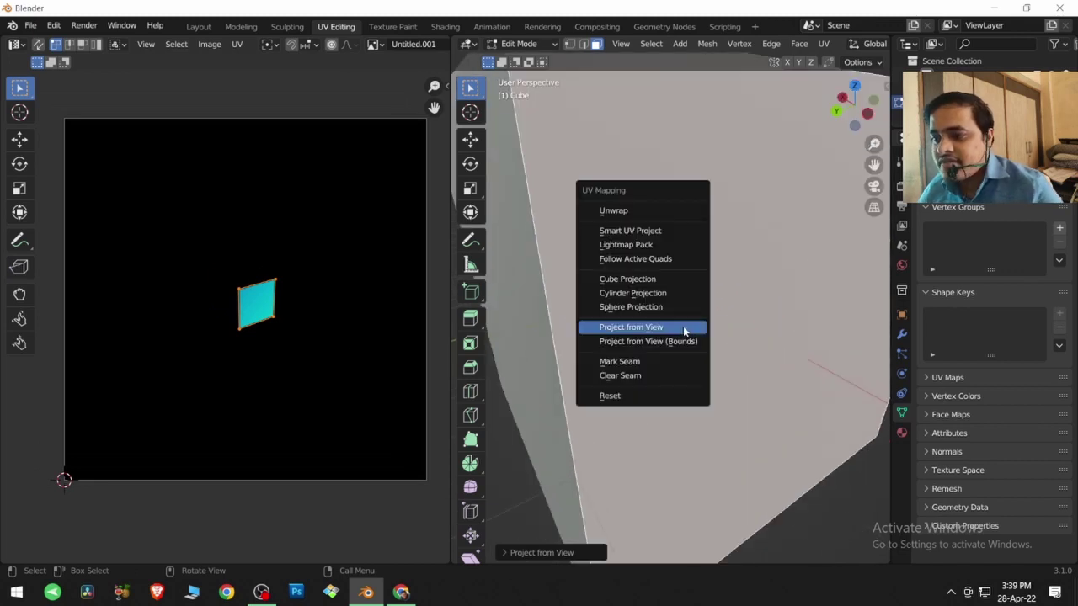
left_click(683, 331)
- Unwrap the side face with Project from View (Bounds) while the cube is small in the view
scroll(600, 379, "down", 8)
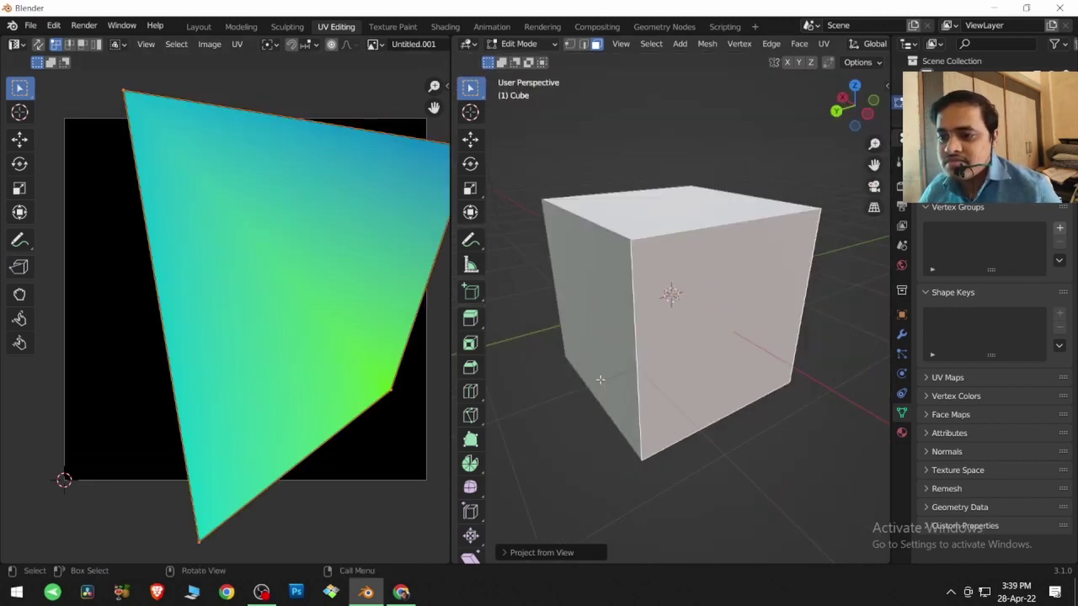
key("u")
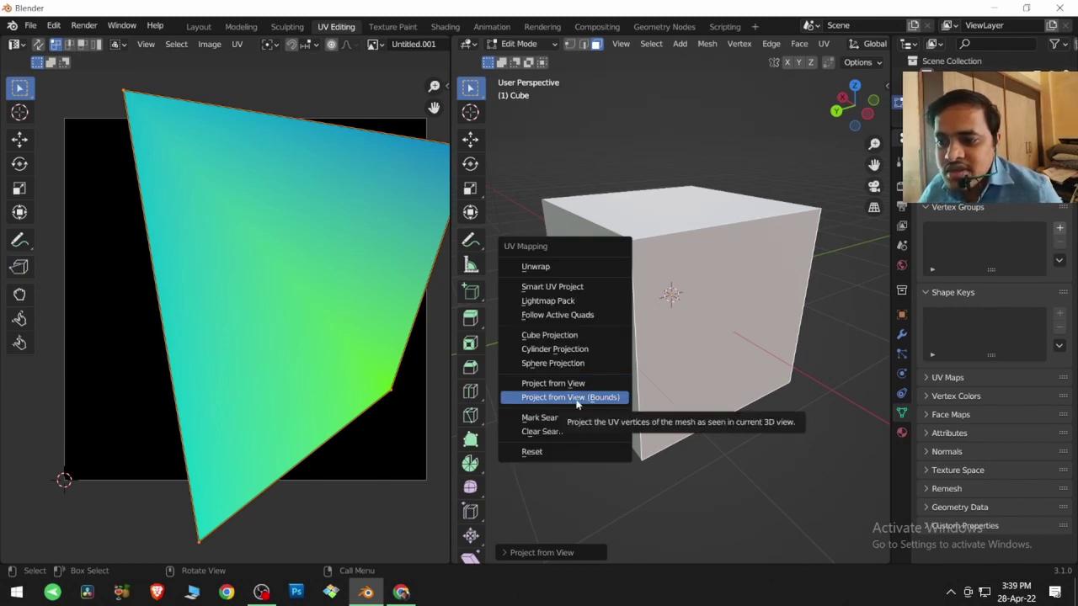
scroll(711, 342, "down", 8)
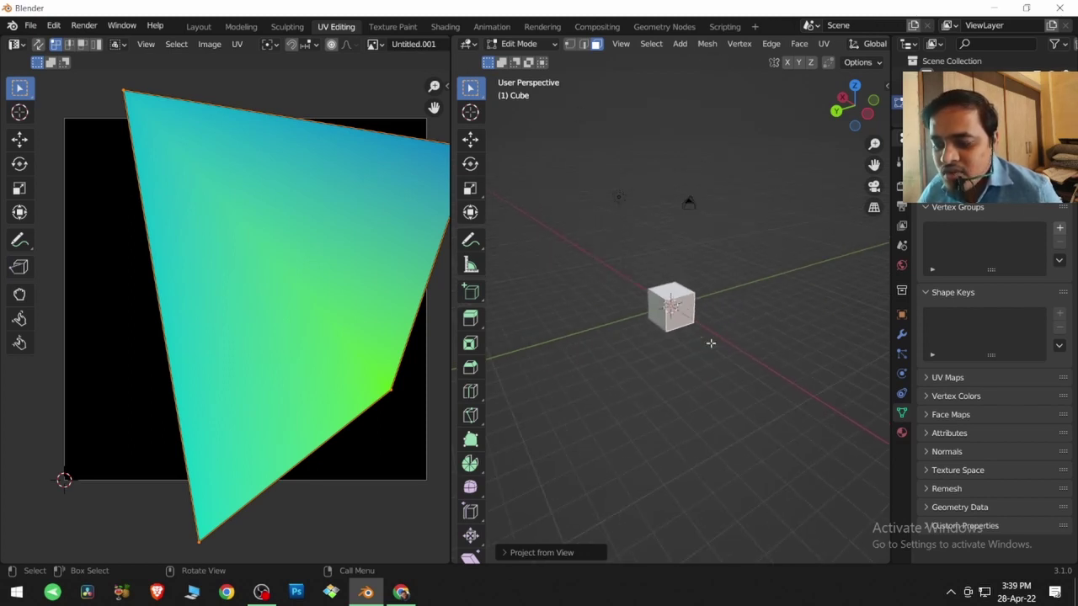
key("u")
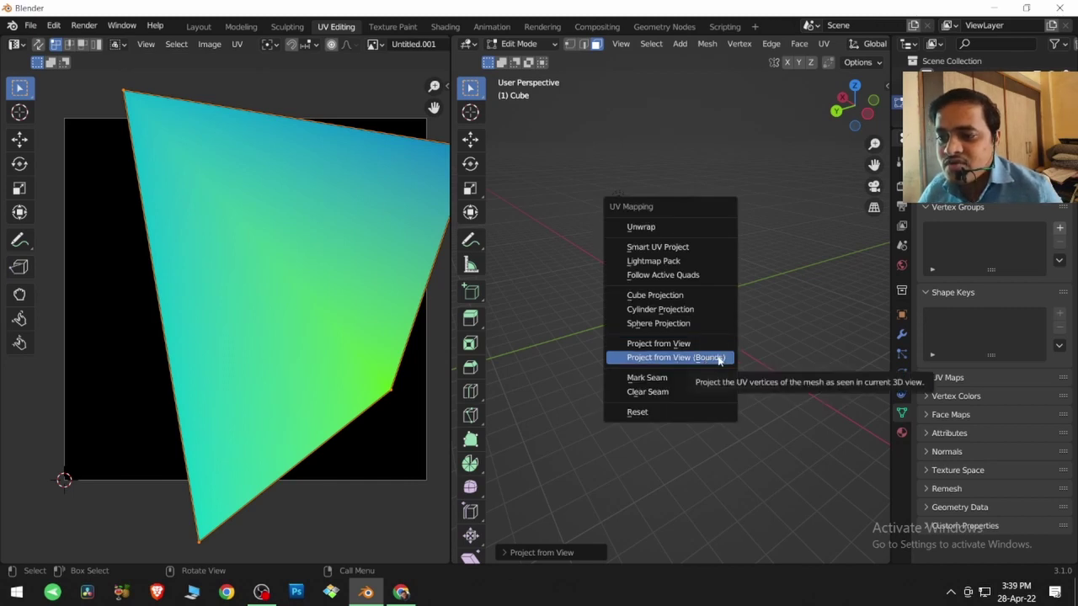
left_click(708, 358)
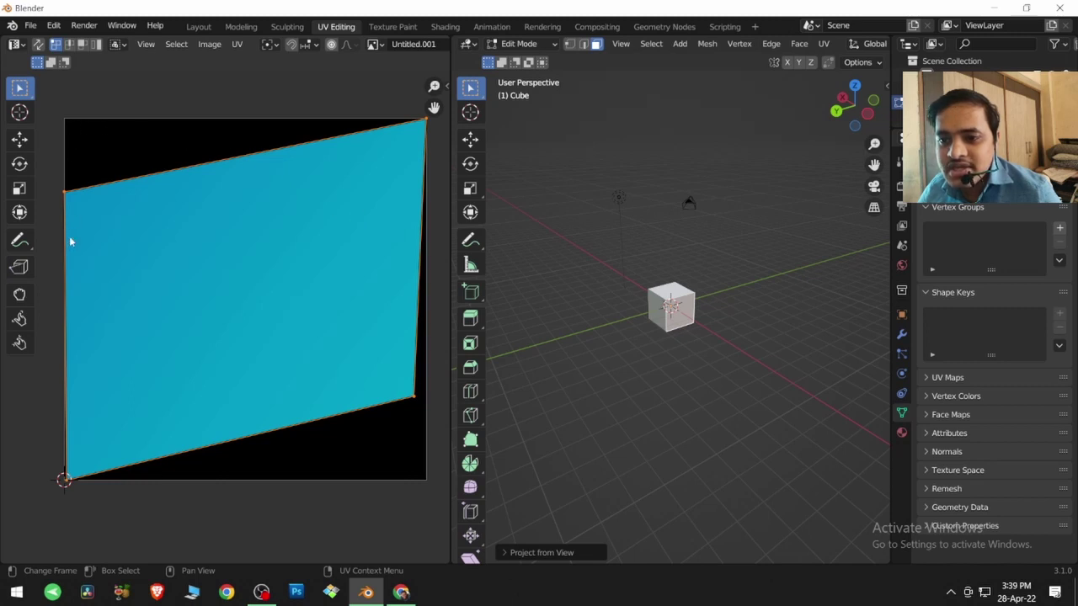
- Repeat Project from View (Bounds) on the side face from a close-up view of the cube
scroll(654, 331, "up", 8)
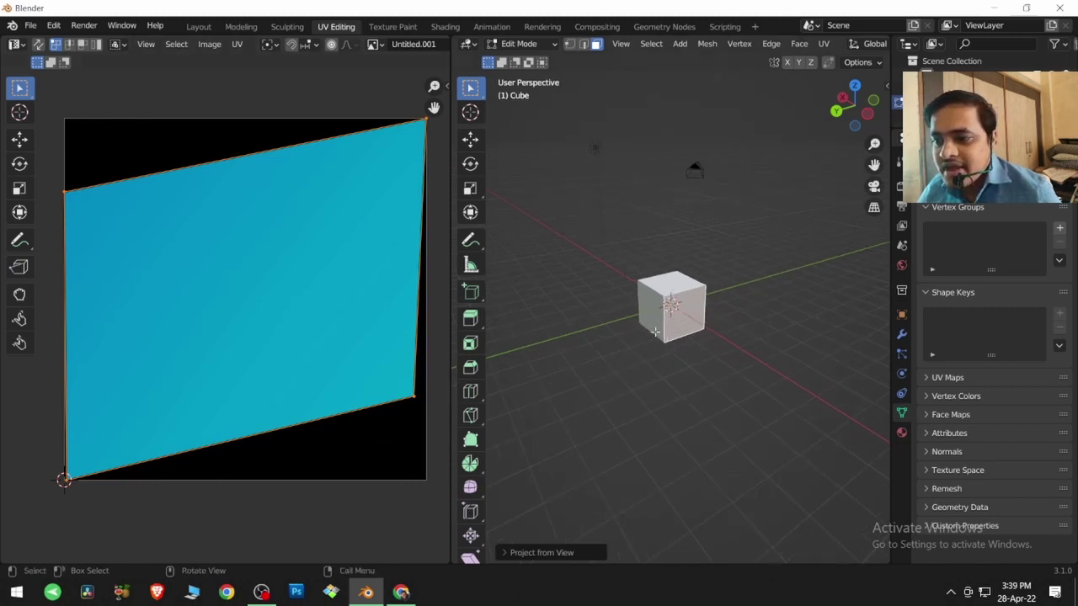
scroll(654, 331, "up", 2)
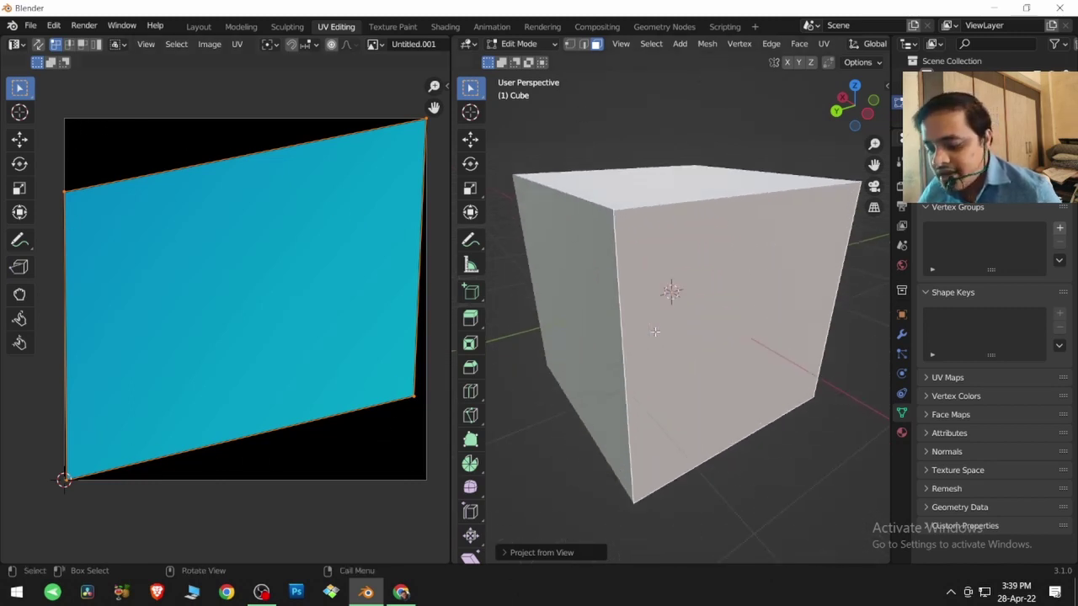
scroll(654, 331, "up", 4)
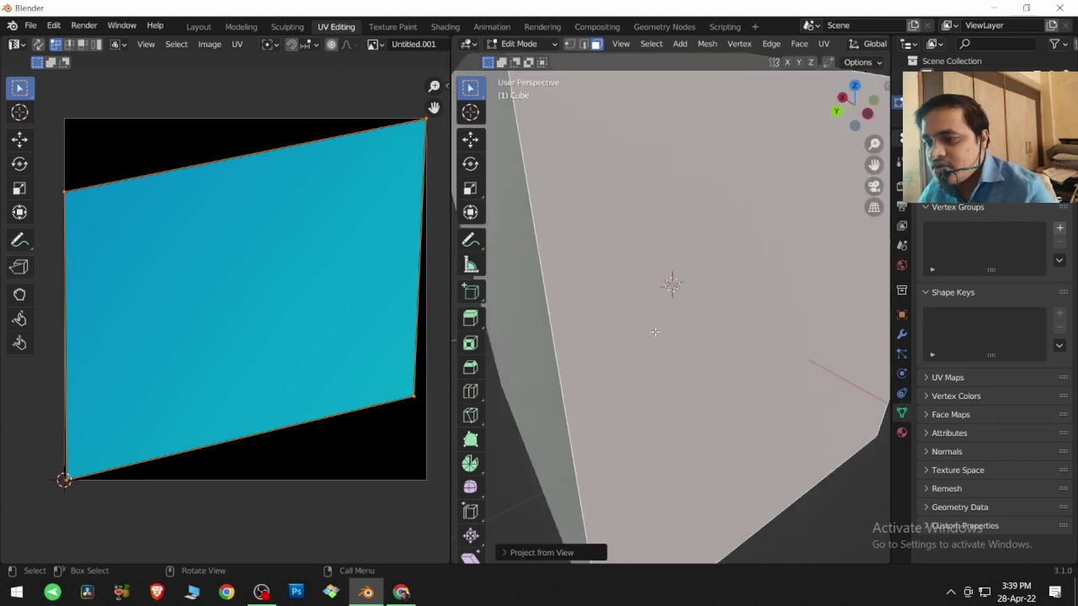
key("u")
left_click(656, 332)
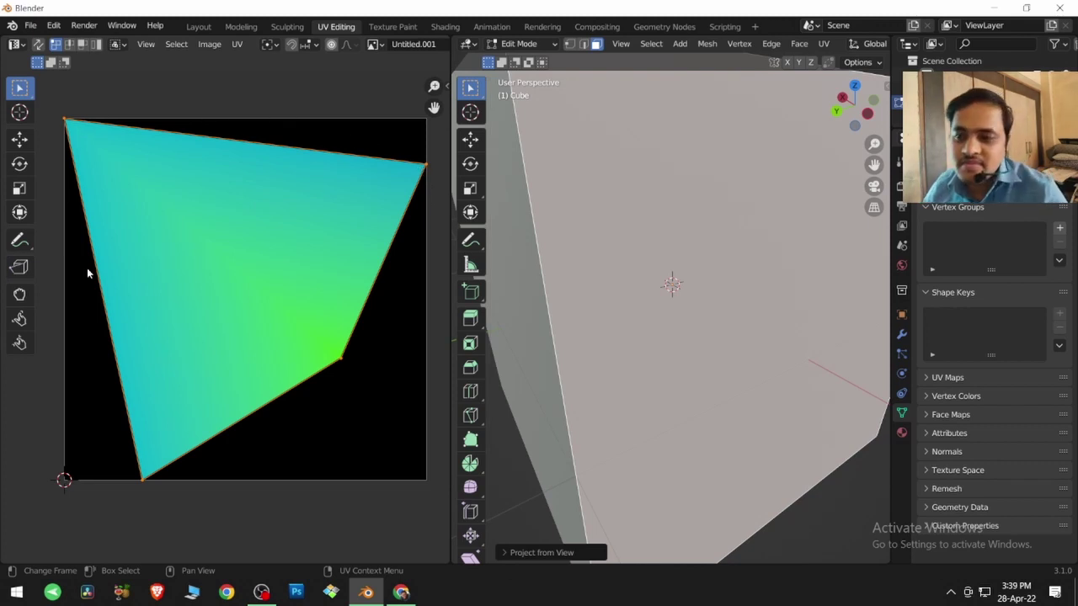
scroll(644, 347, "down", 5)
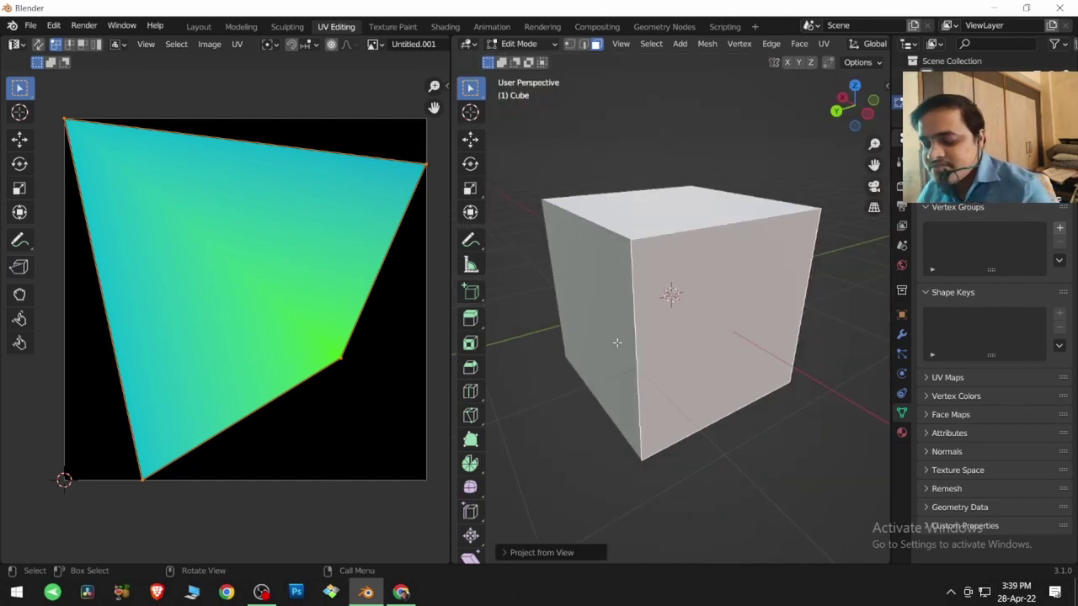
key("u")
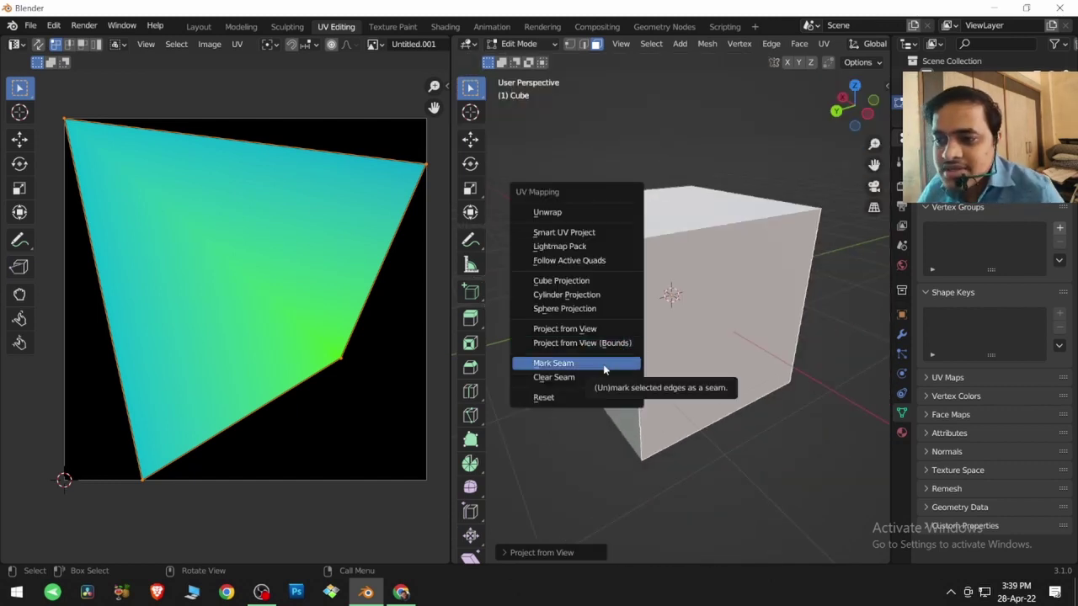
left_click(607, 363)
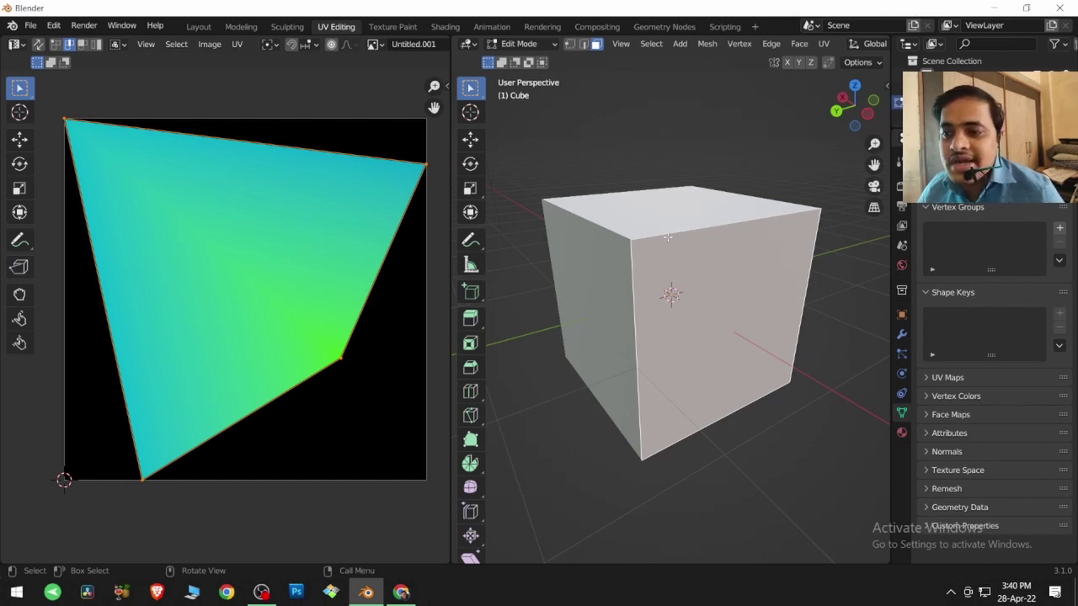
- Select the cube's top face and mark its four border edges as a seam
key("alt+a")
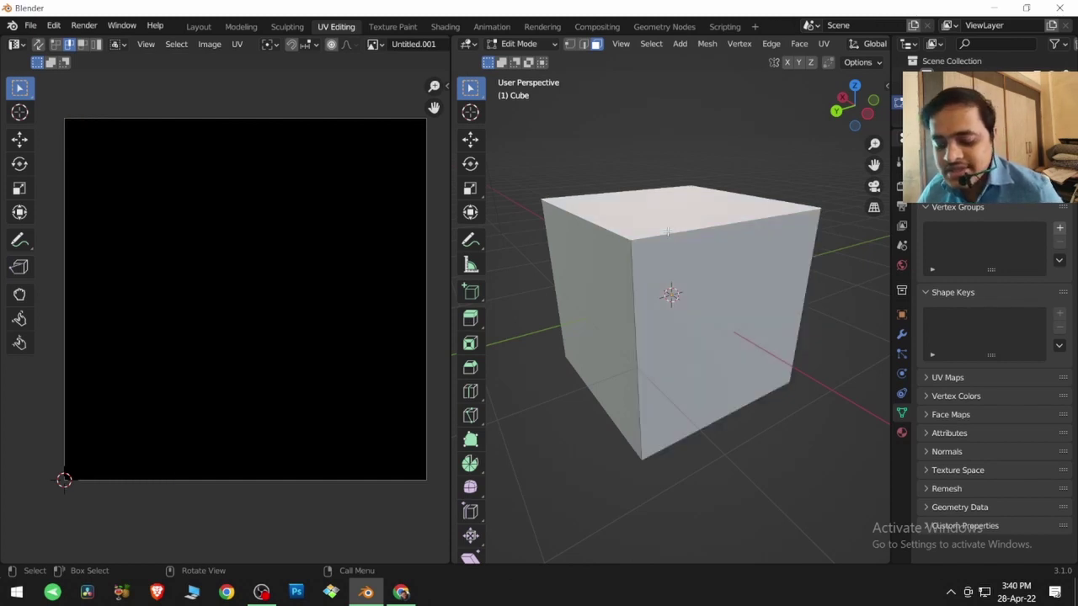
key("u")
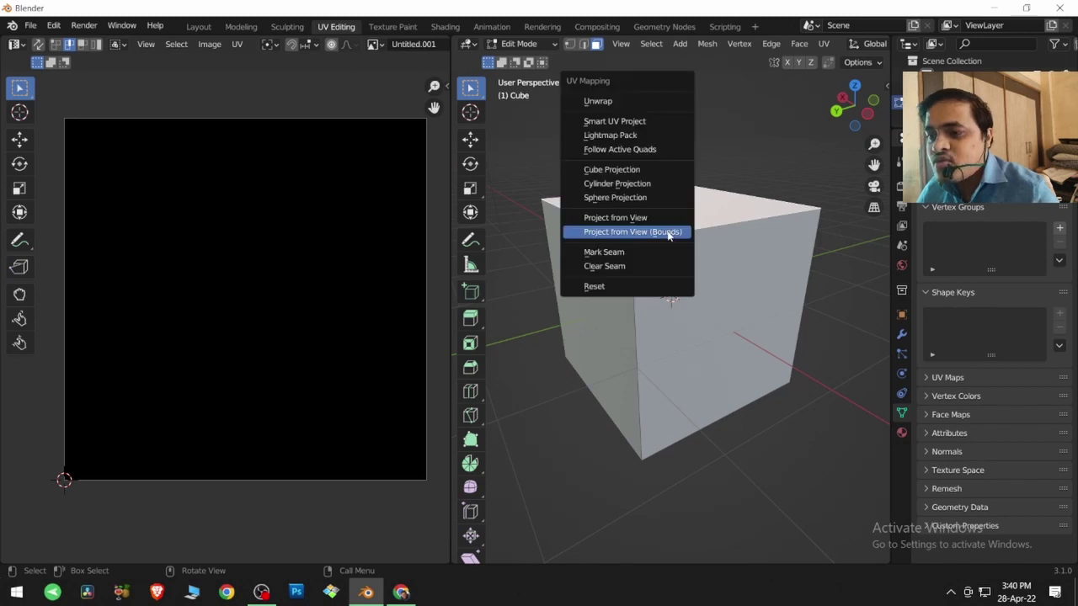
left_click(661, 250)
middle_click_drag(673, 249, 748, 353)
middle_click_drag(792, 396, 712, 397)
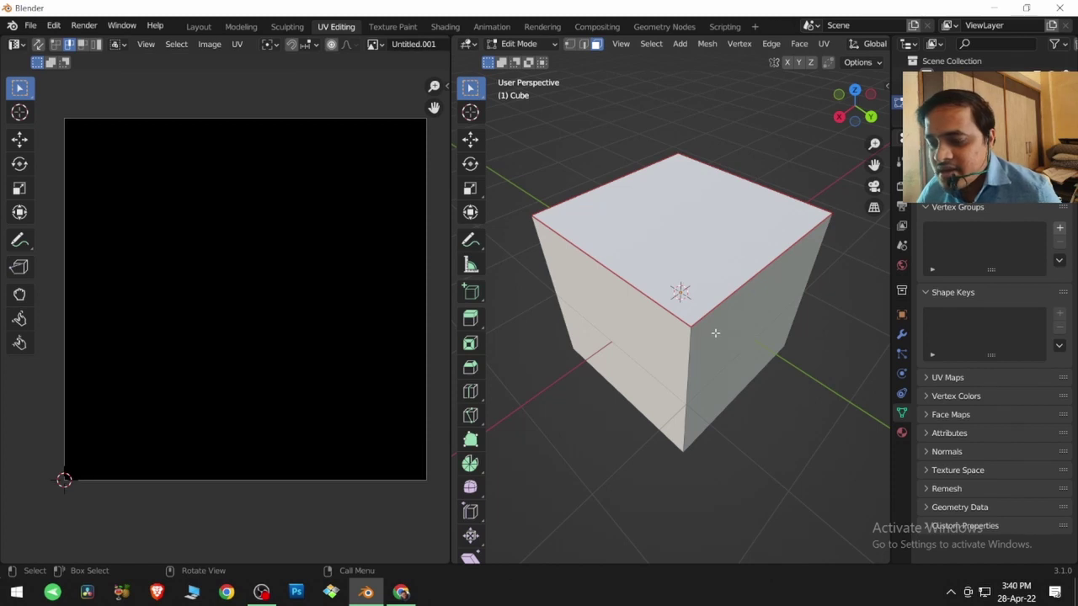
- Select the cube's top face again and clear the seam around it
left_click(704, 243)
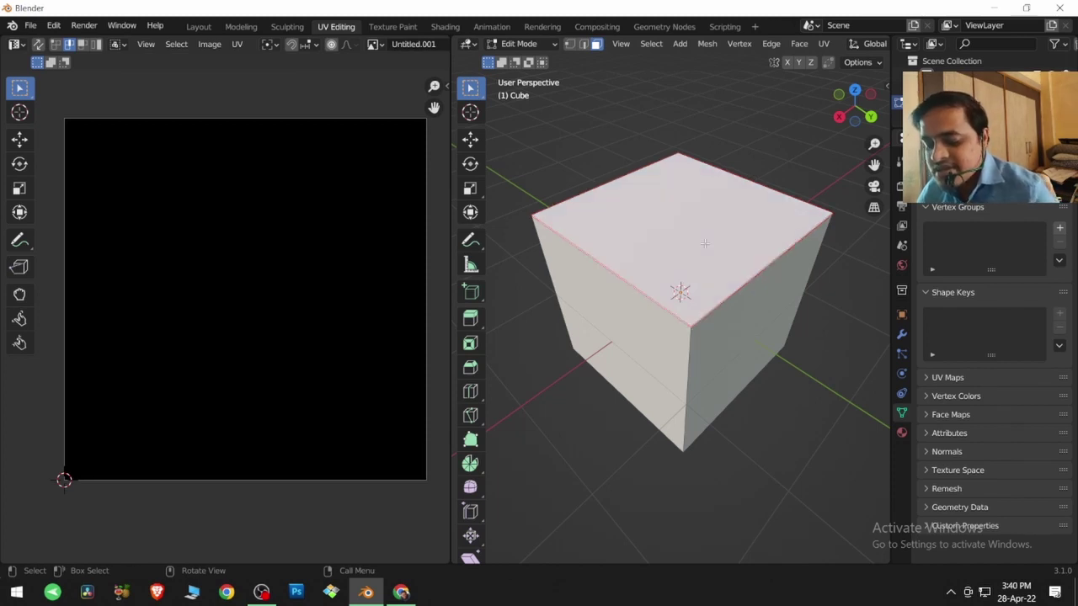
key("u")
left_click(692, 254)
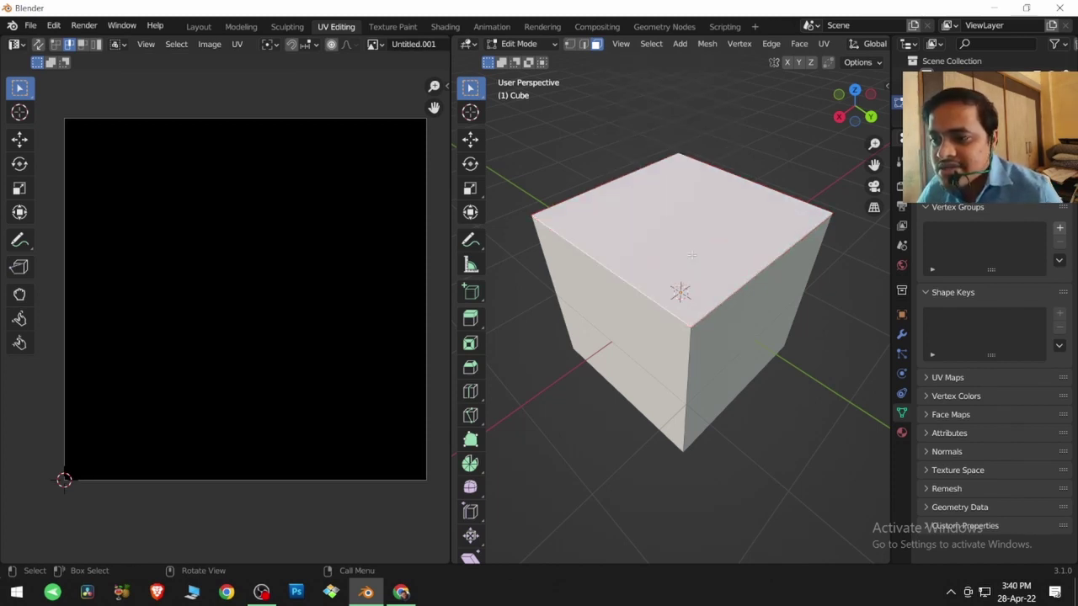
middle_click_drag(707, 258, 678, 236)
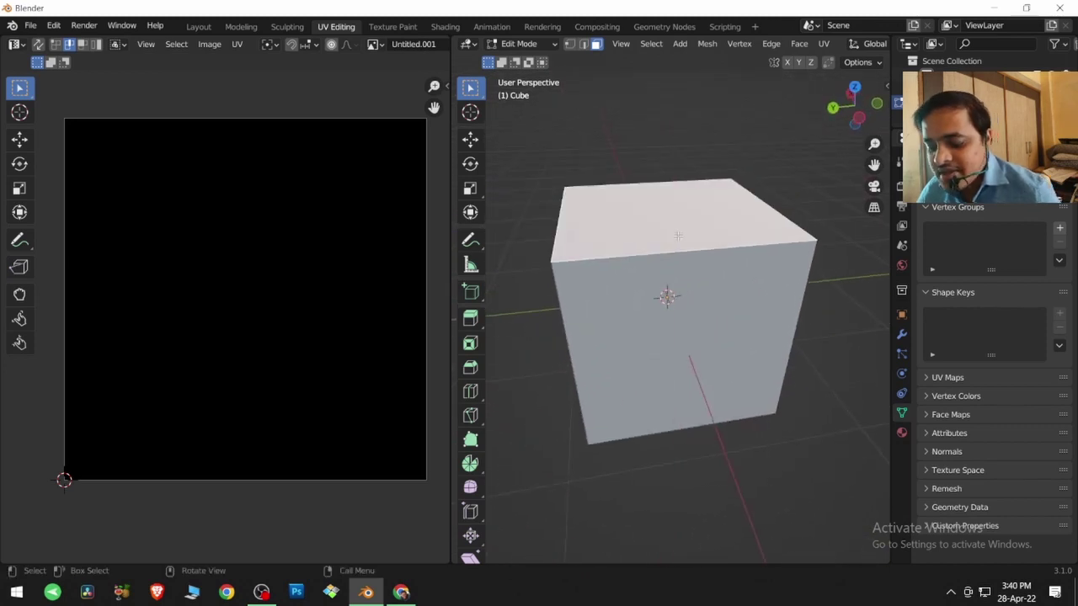
key("u")
left_click(674, 255)
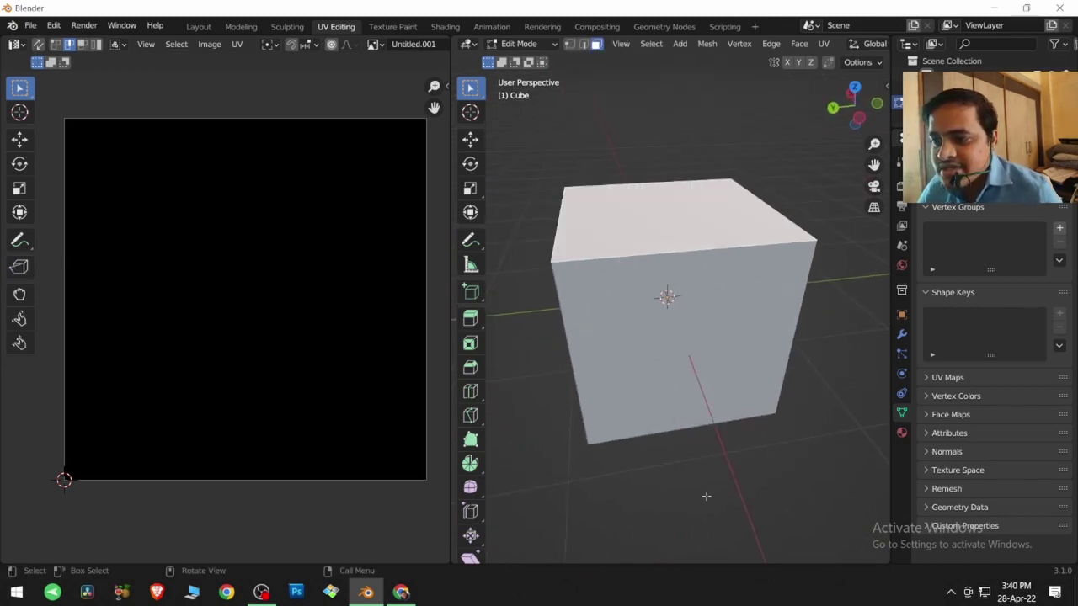
- Leave Edit Mode and delete the cube
key("a")
key("Tab")
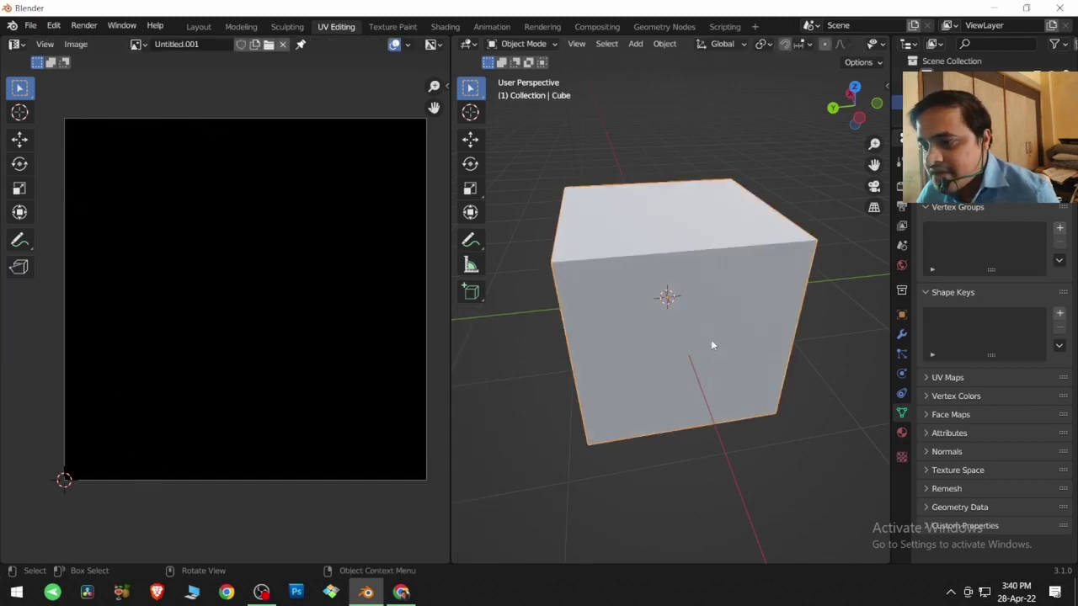
key("Delete")
- Add a Monkey mesh to the scene and view it from the front
key("shift+a")
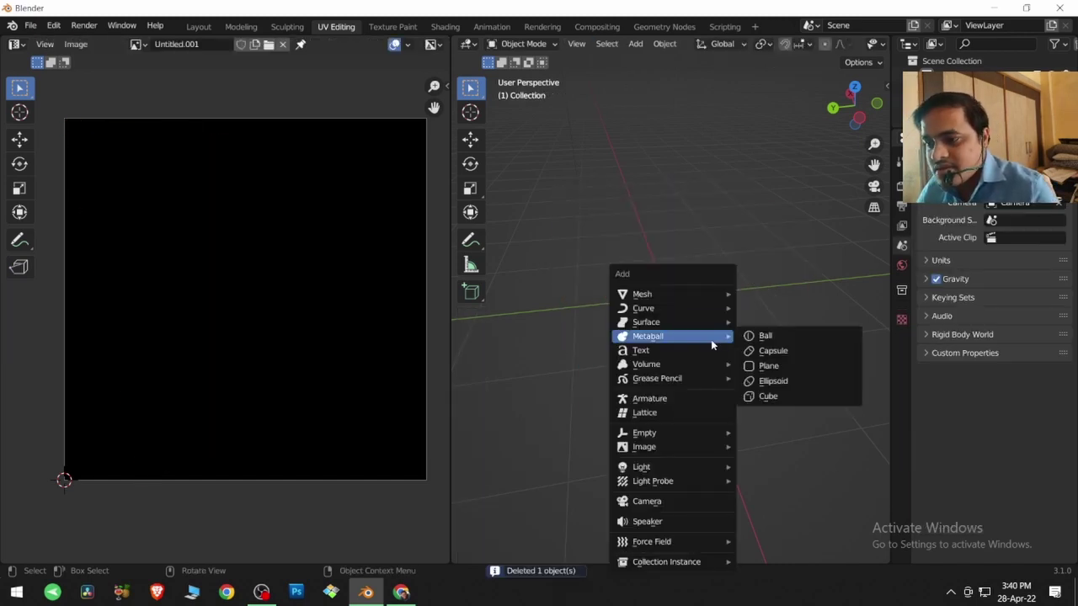
mouse_move(696, 296)
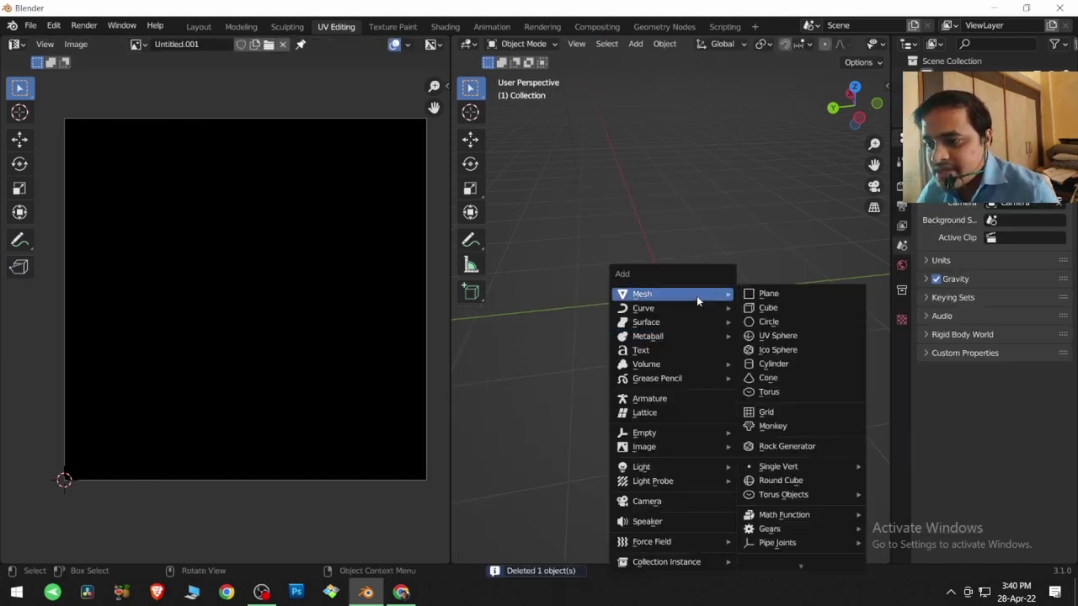
left_click(785, 433)
middle_click_drag(716, 327, 665, 320)
- Enter Edit Mode on the monkey and reset the UV mapping of all its faces
key("Tab")
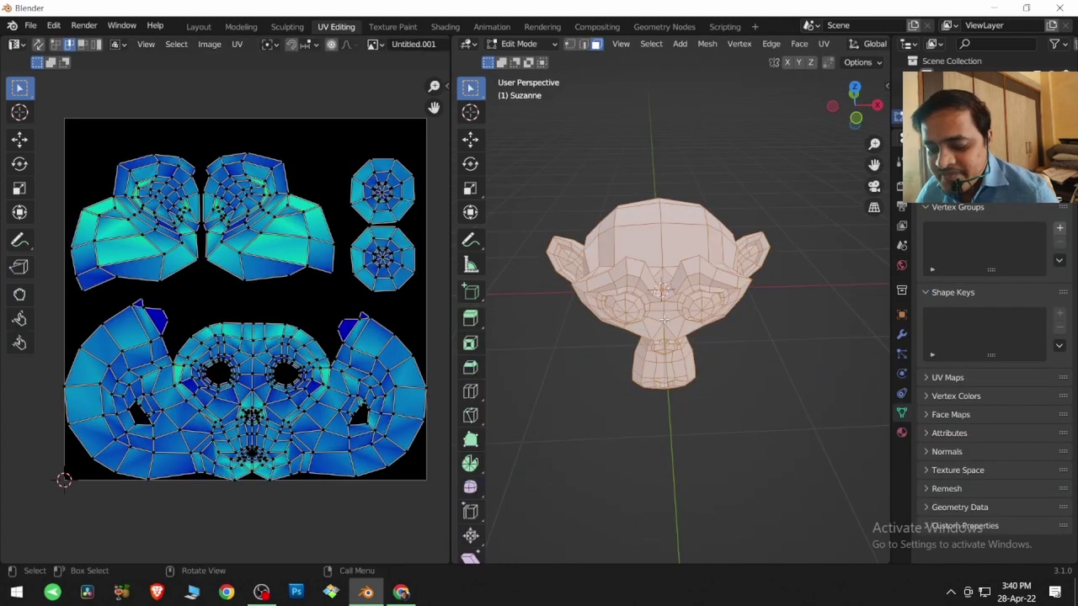
key("u")
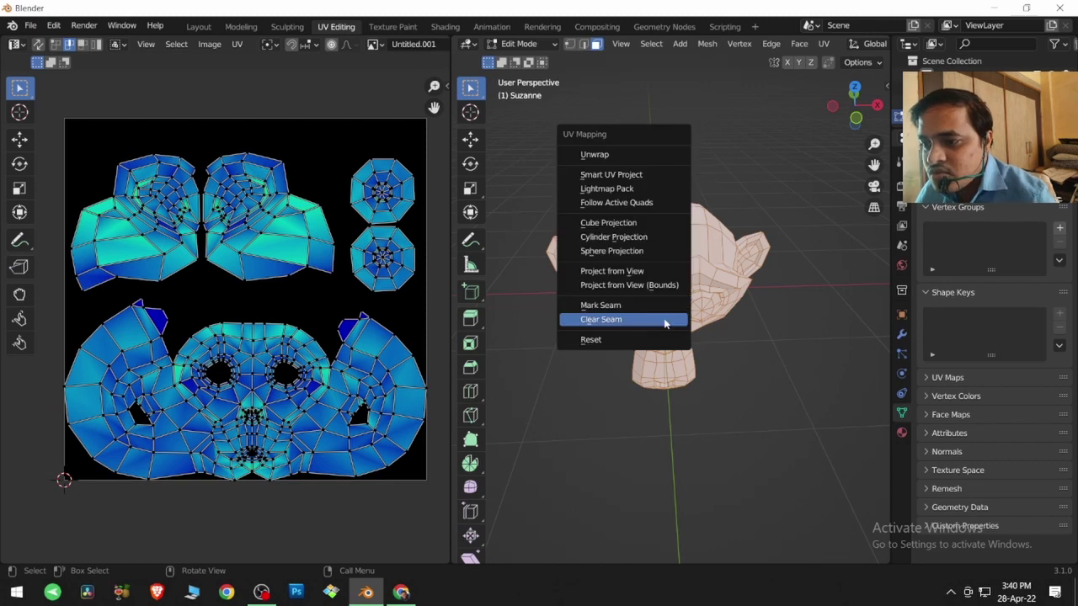
left_click(656, 339)
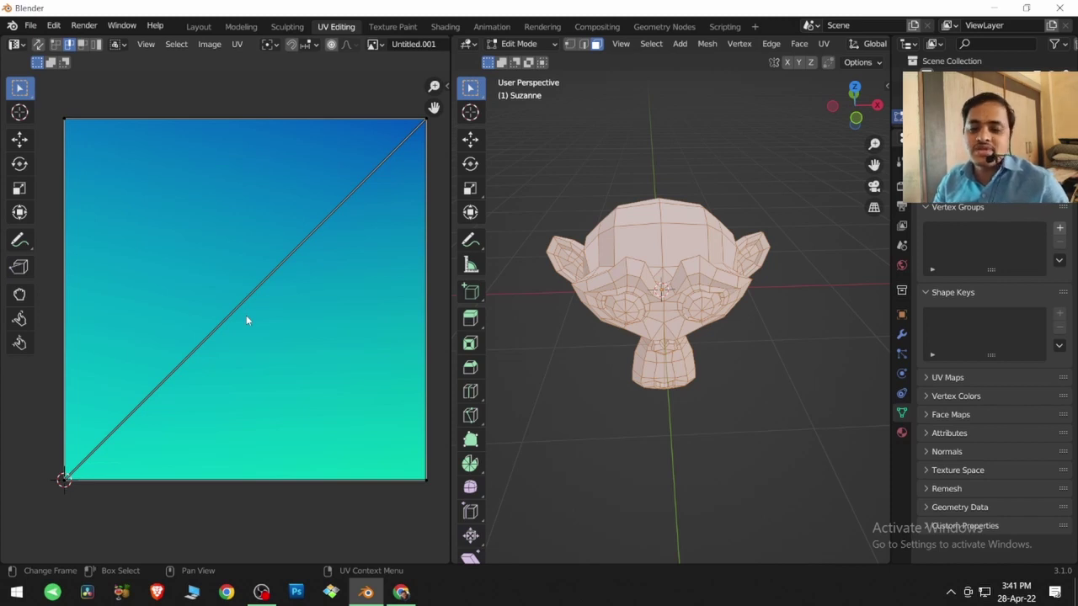
- Switch to Chrome and show the Blender Veda video page on YouTube down to its description and support links
left_click(401, 592)
left_click(84, 11)
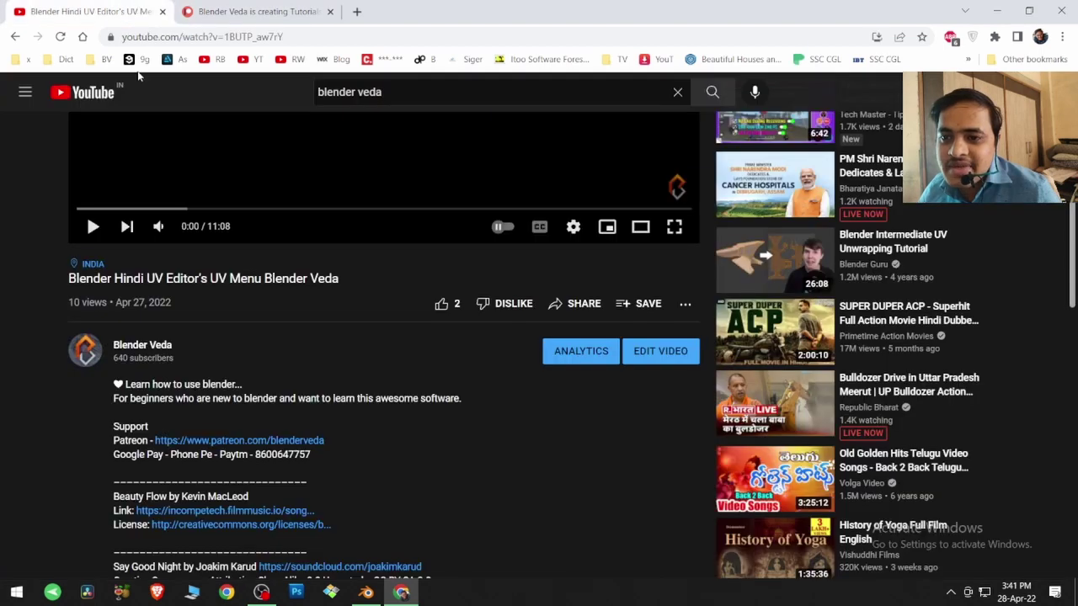
scroll(51, 222, "up", 1)
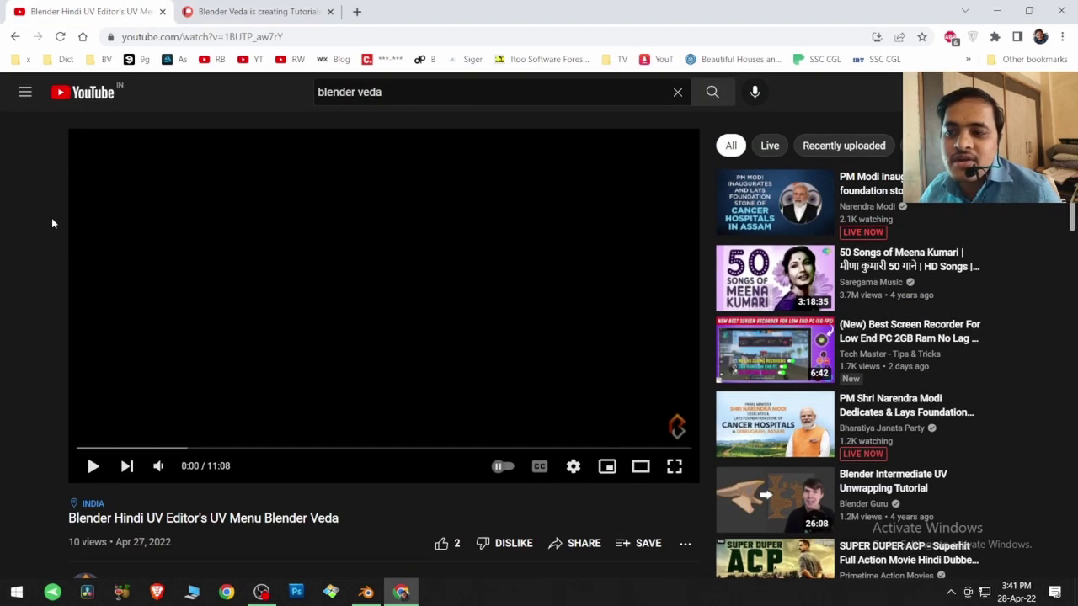
scroll(51, 222, "down", 3)
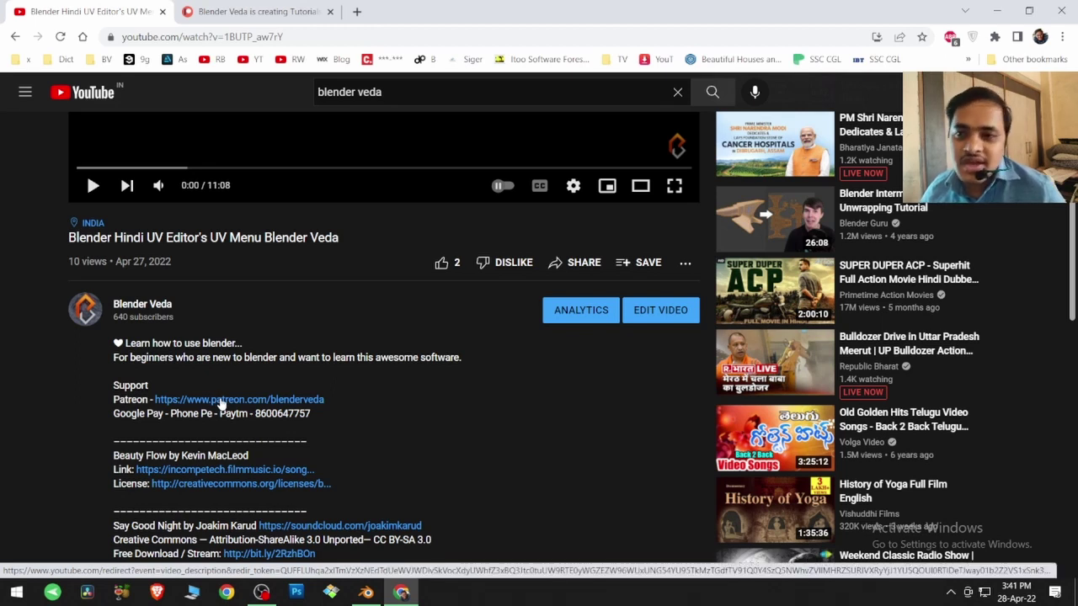
- Open the Patreon link from the video description and view the membership levels
left_click(221, 405)
scroll(502, 443, "down", 1)
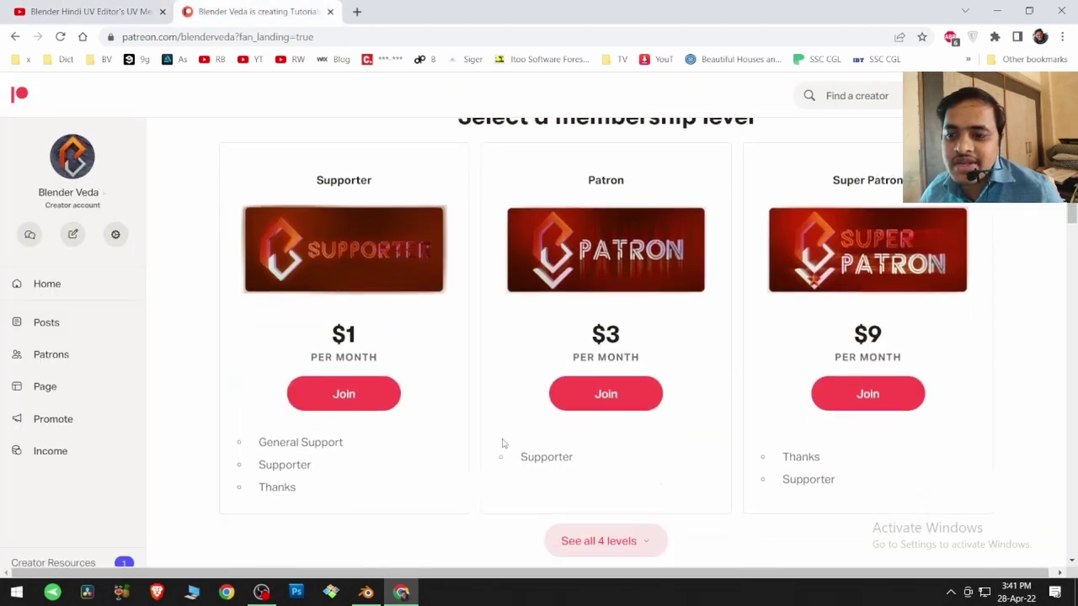
scroll(503, 443, "down", 2)
scroll(479, 421, "up", 1)
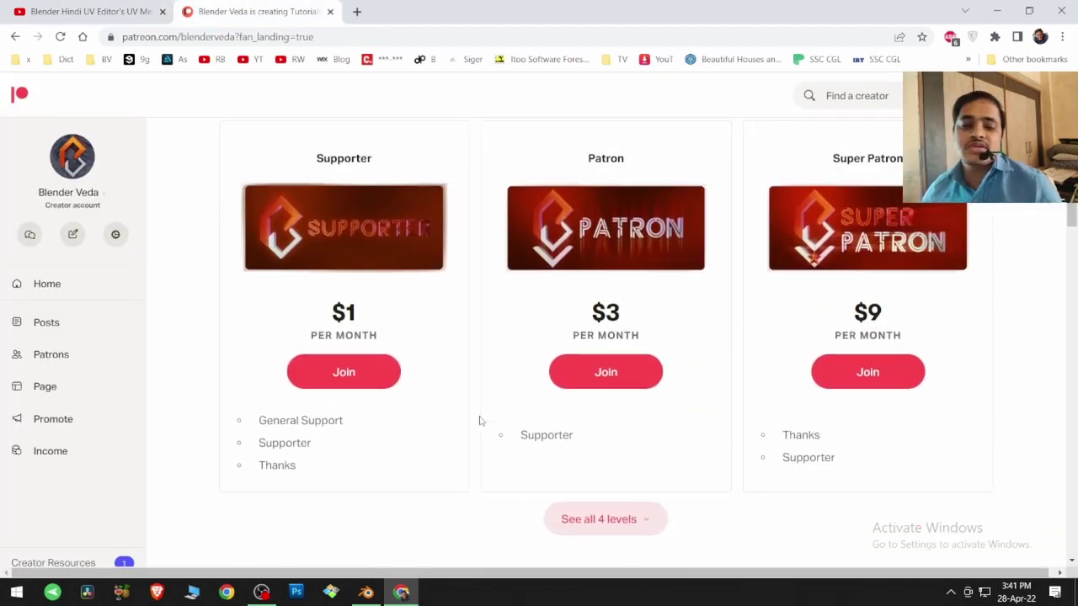